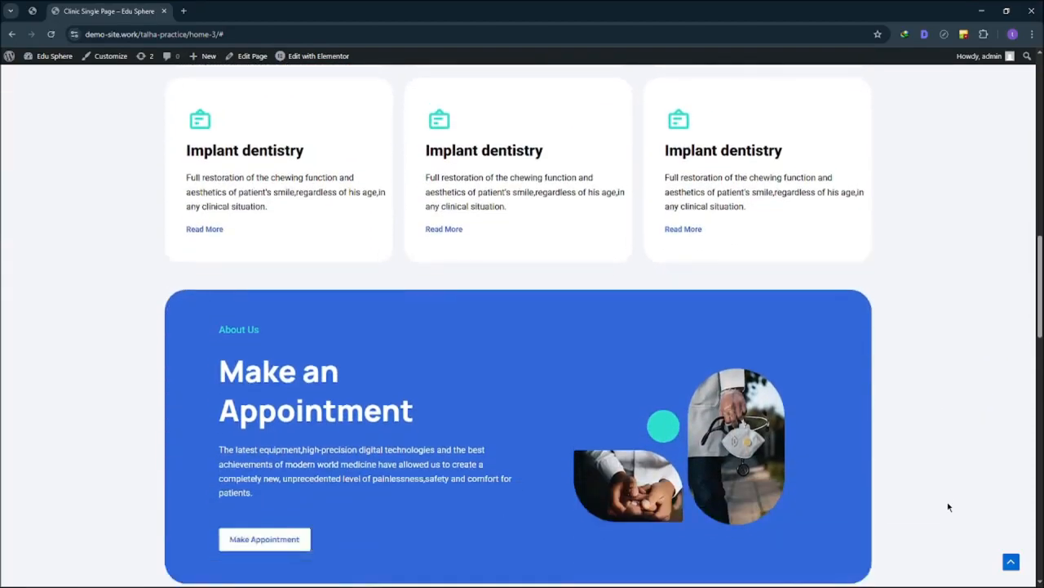
Switch to the WordPress admin dashboard and check which plugins are installed on the site.
scroll(948, 506, up, 15)
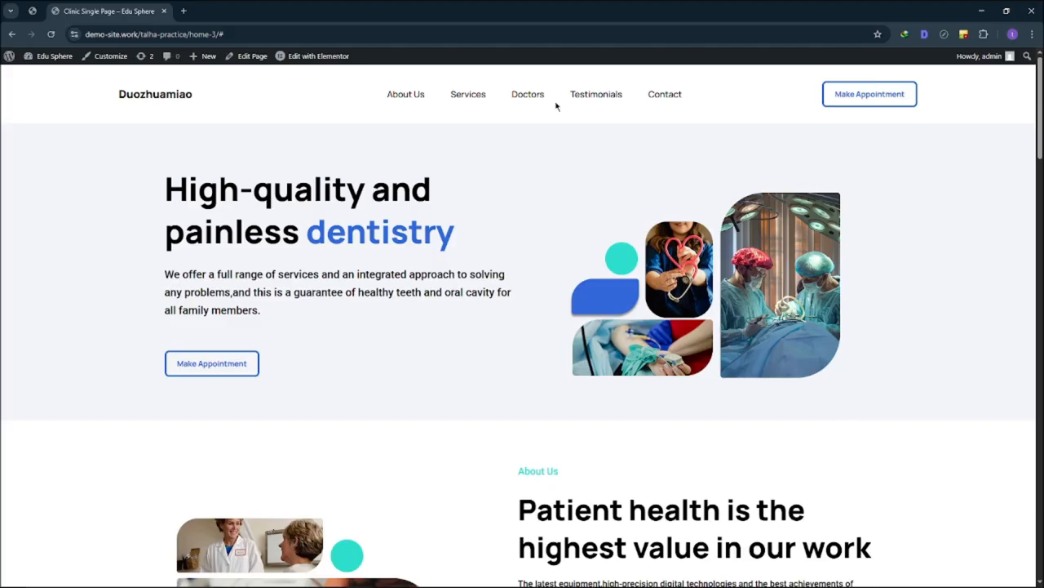
click(32, 11)
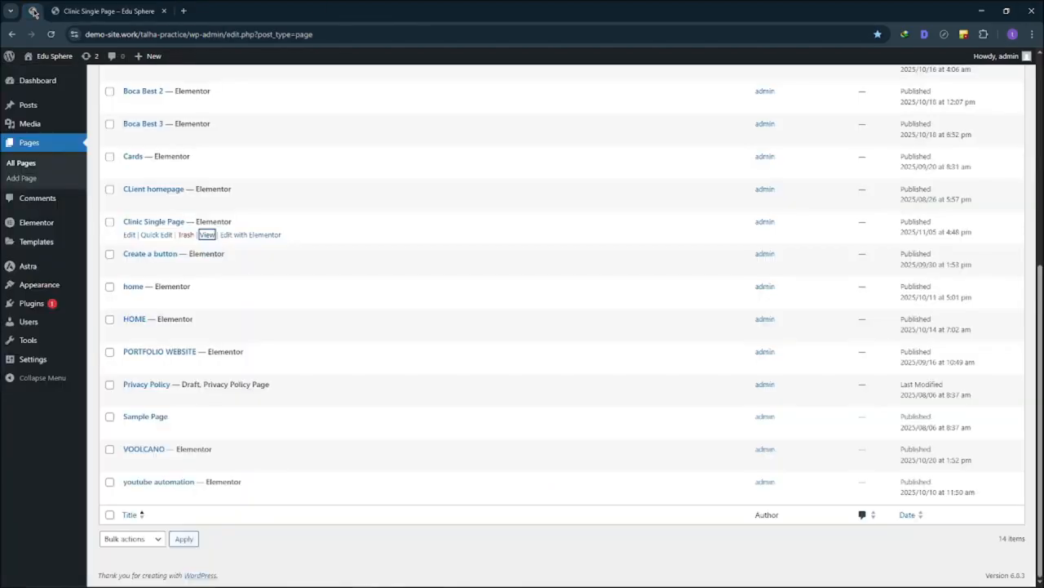
click(53, 87)
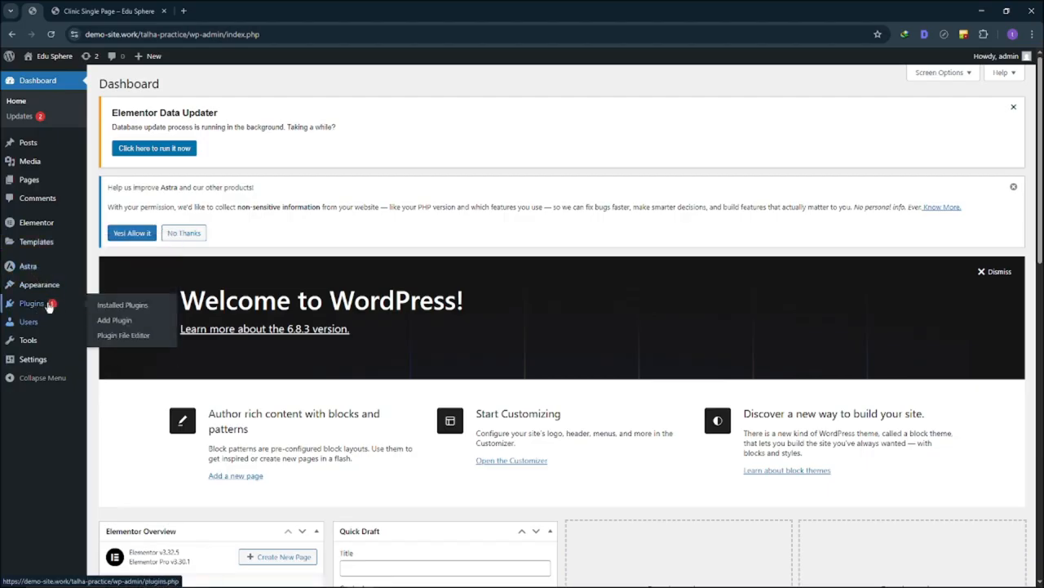
click(33, 303)
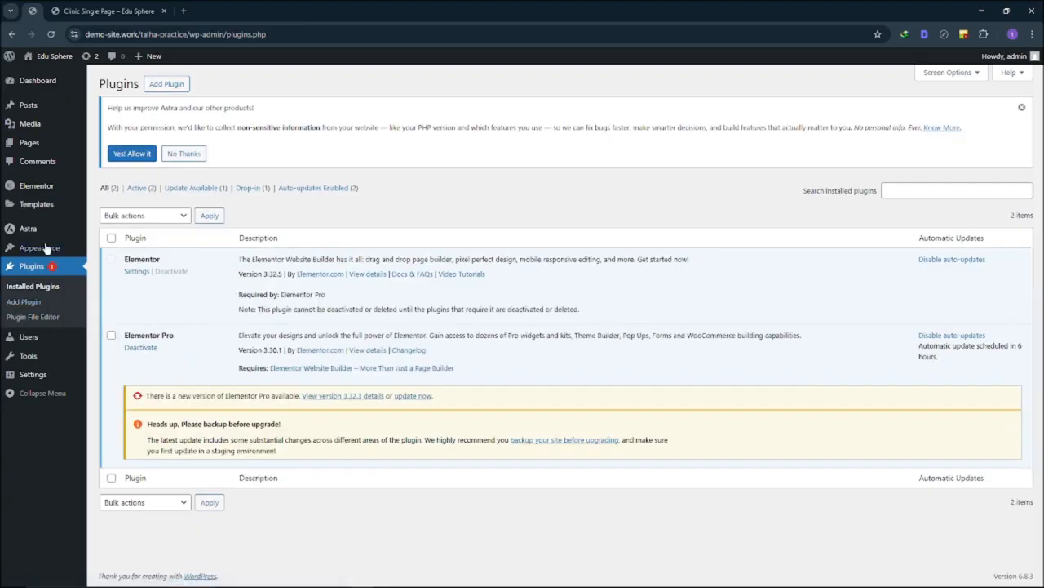
Add a new page to the site and title it "Clinic Page".
mouse_move(35, 143)
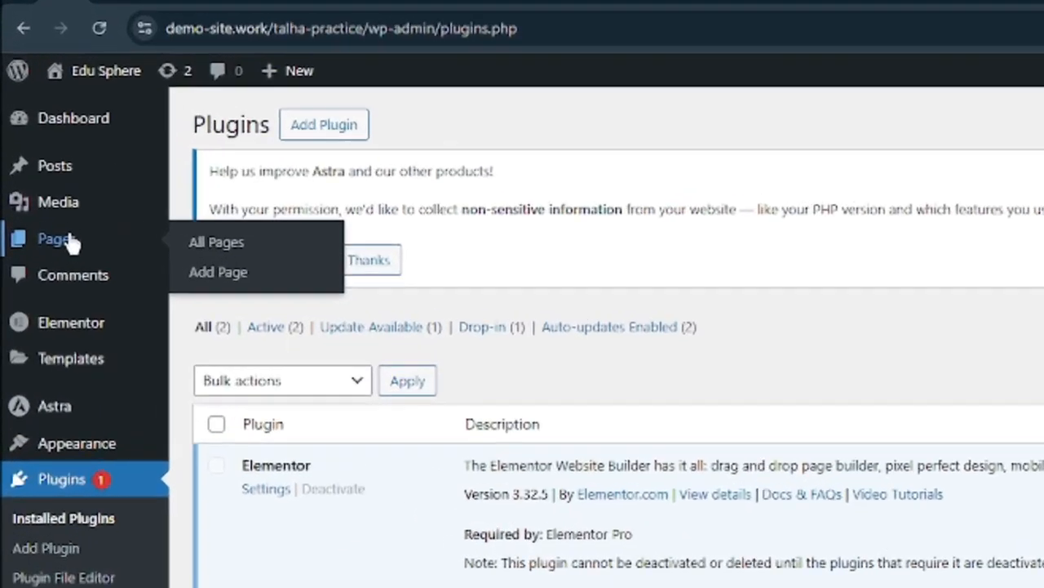
click(36, 144)
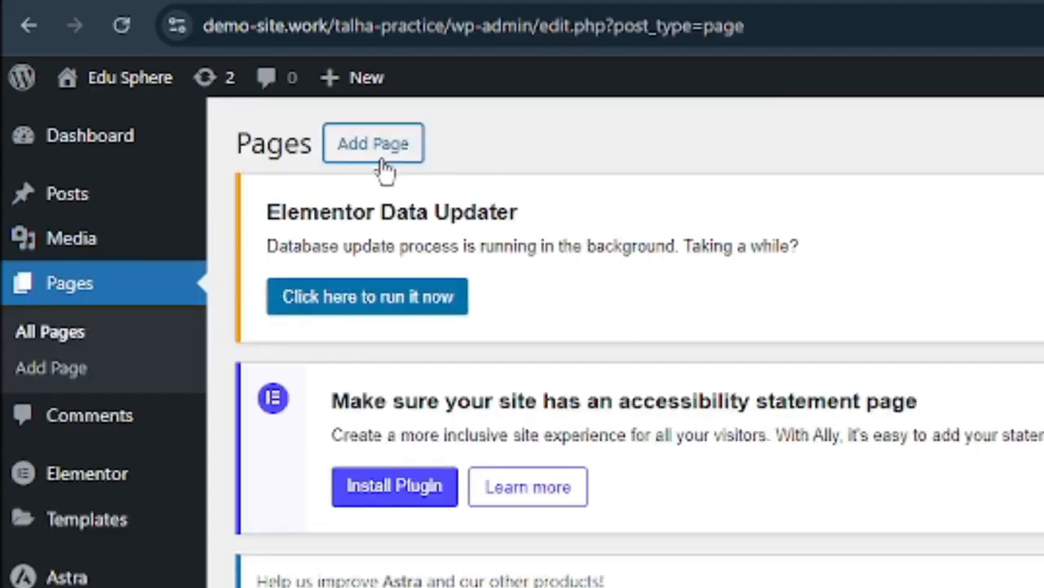
click(384, 163)
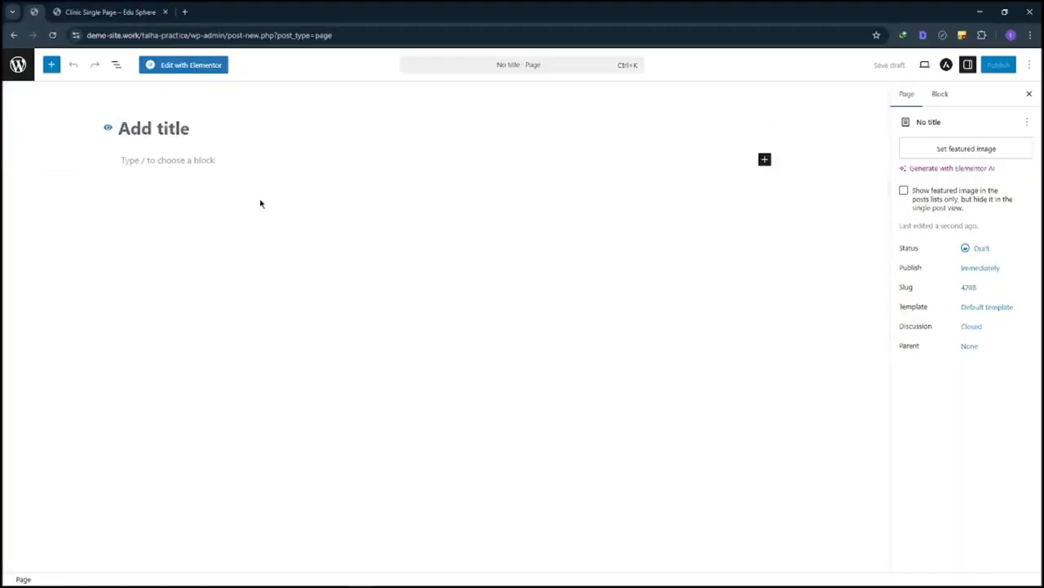
click(197, 142)
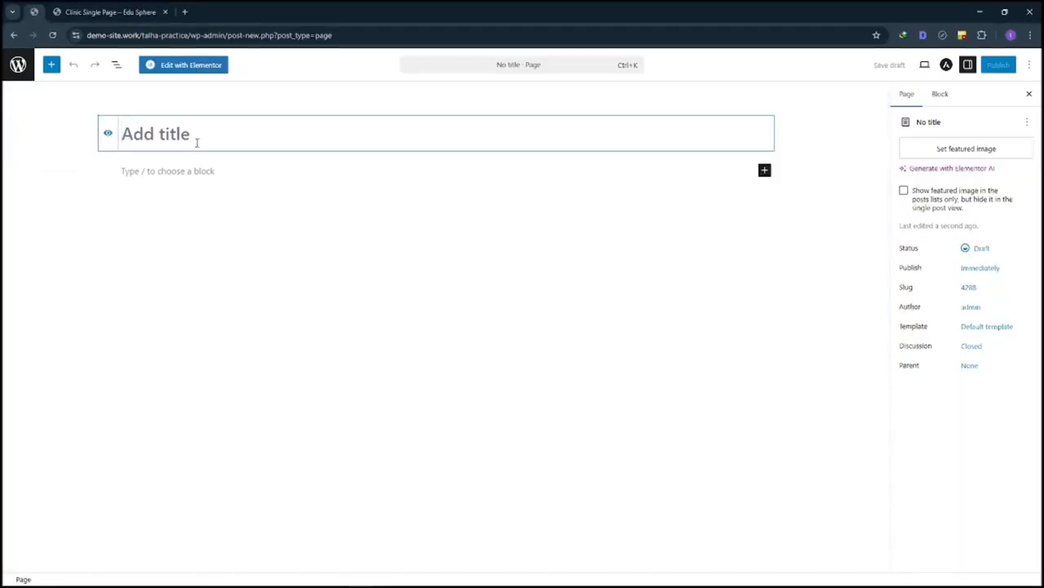
text(Clinic )
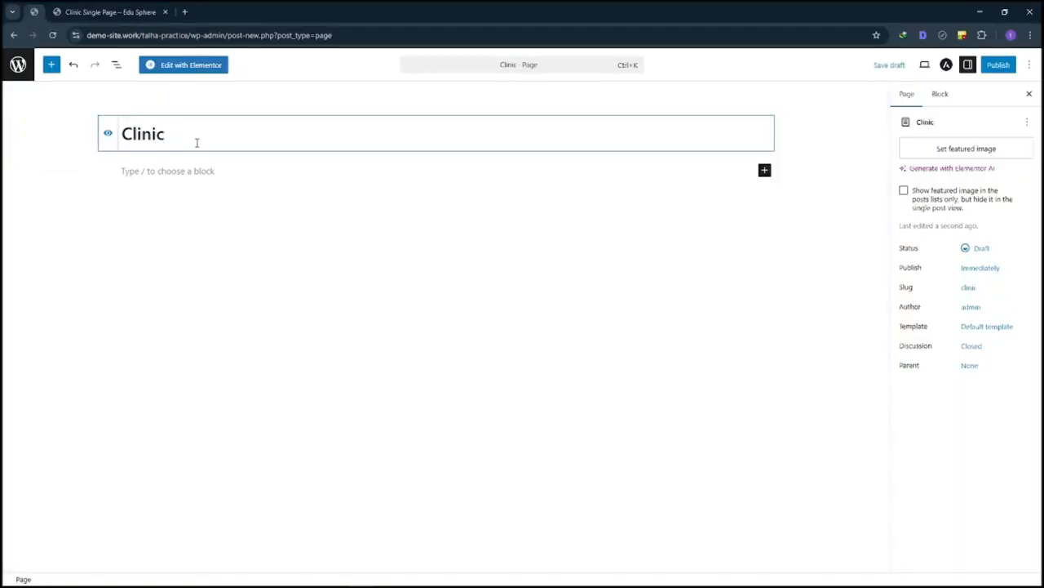
text(Page)
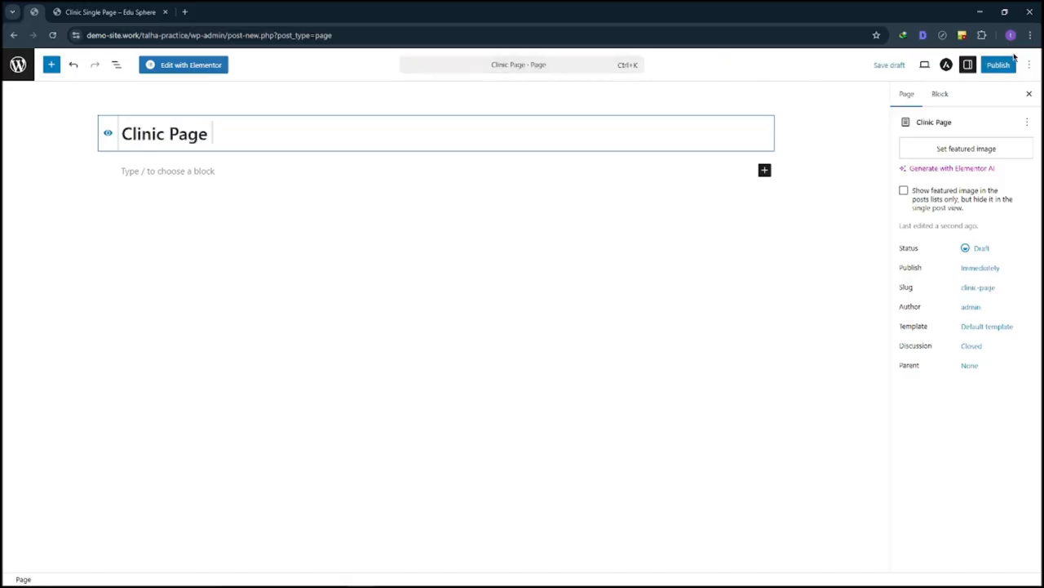
Publish the new page and open it for editing with Elementor.
click(997, 66)
click(995, 69)
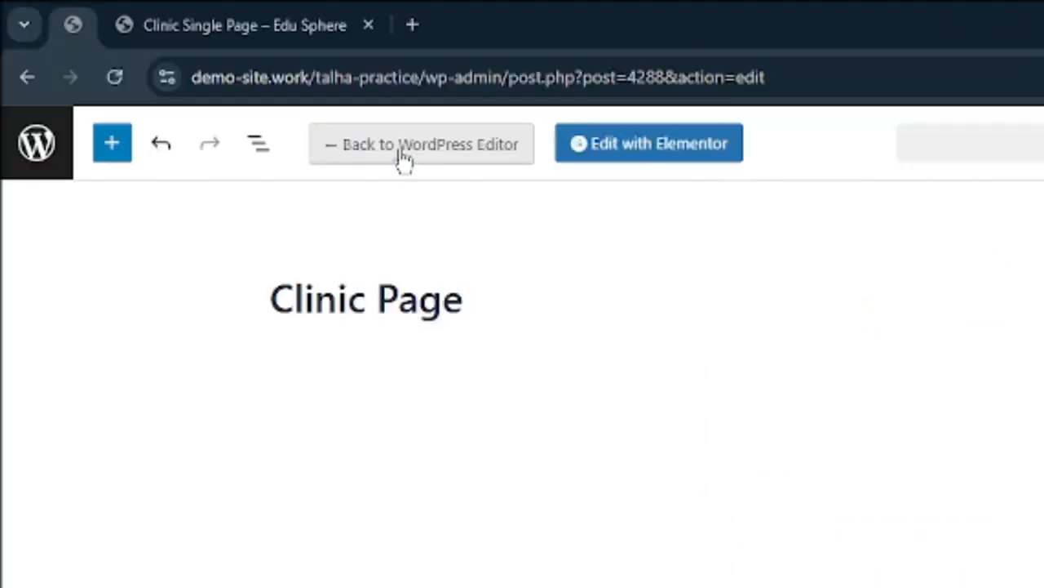
click(596, 155)
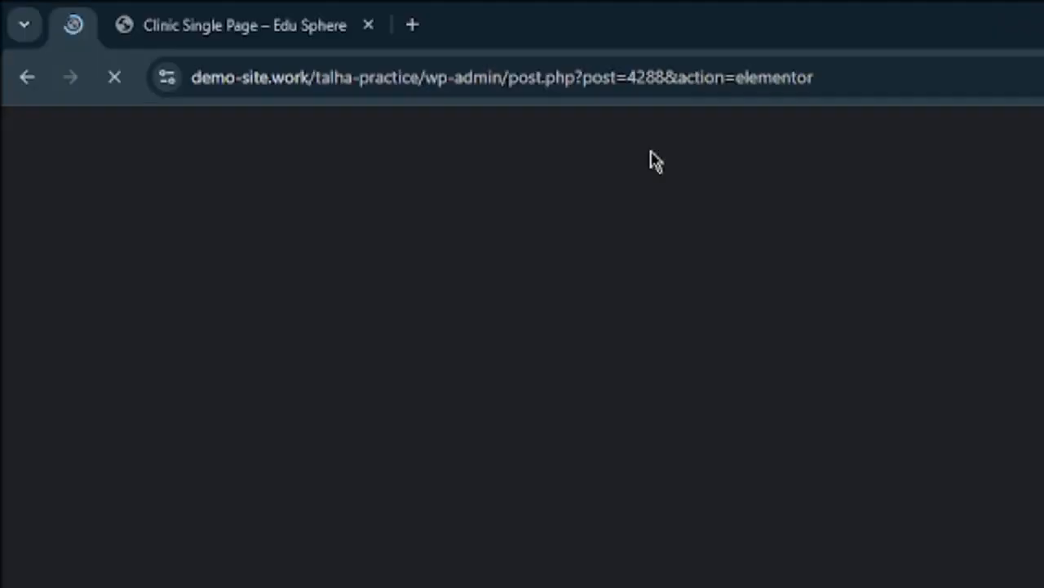
Review the finished Clinic Single Page from its header and hero through services, doctors and testimonials to the contact map and footer.
click(315, 50)
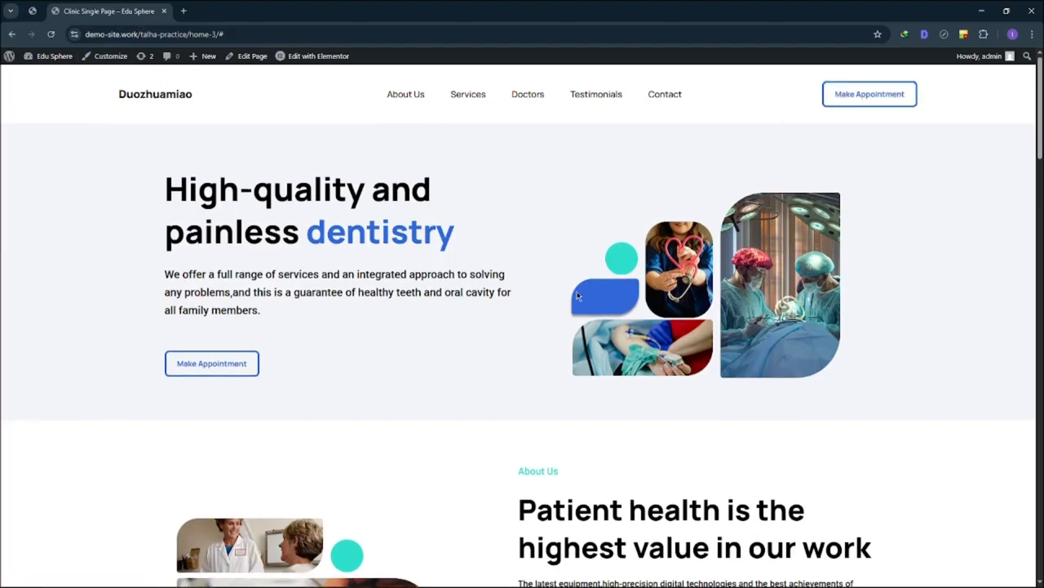
scroll(577, 295, down, 3)
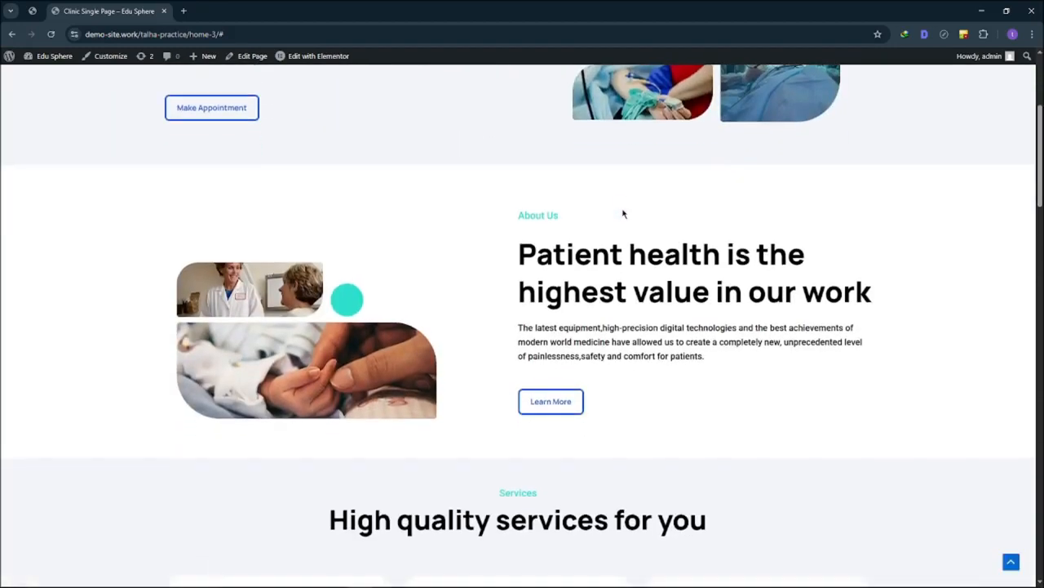
scroll(559, 407, down, 6)
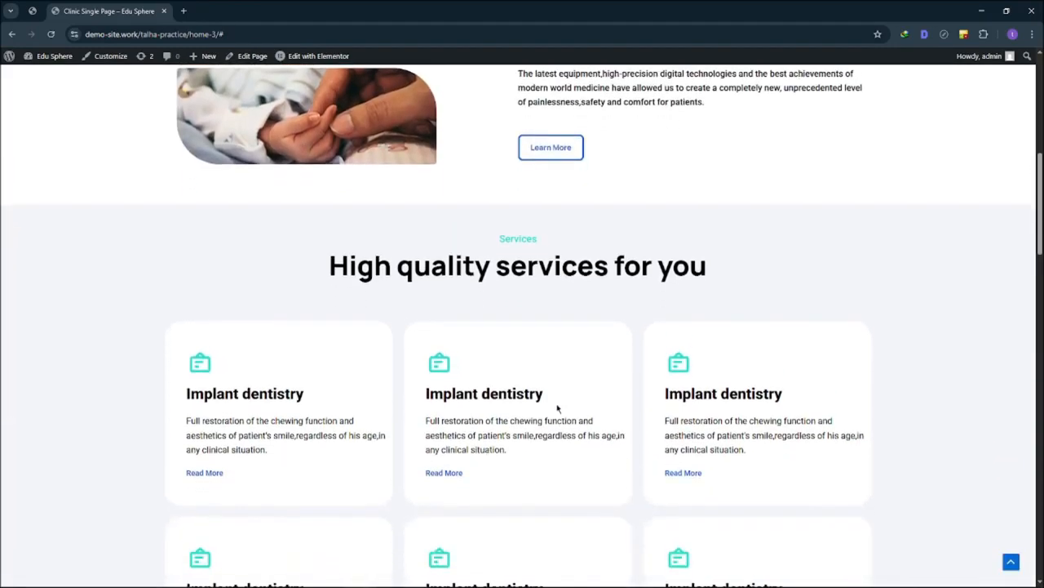
scroll(558, 409, down, 3)
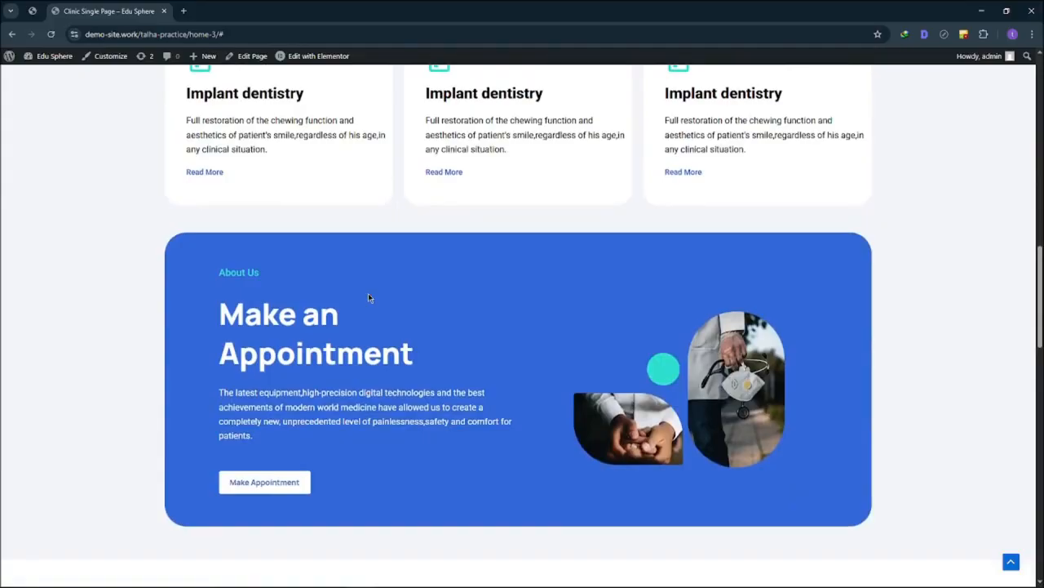
scroll(368, 297, down, 5)
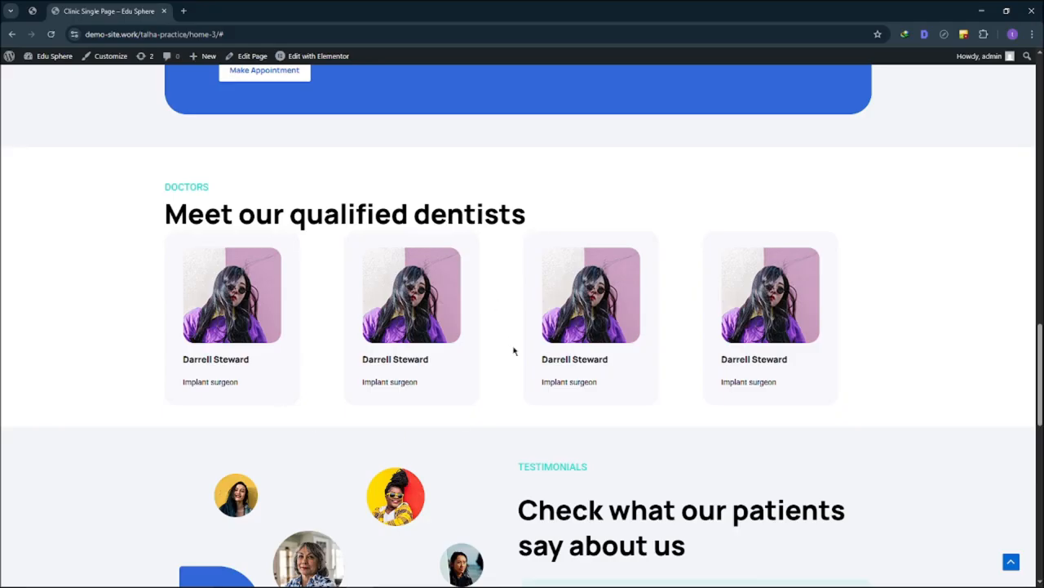
scroll(514, 367, down, 3)
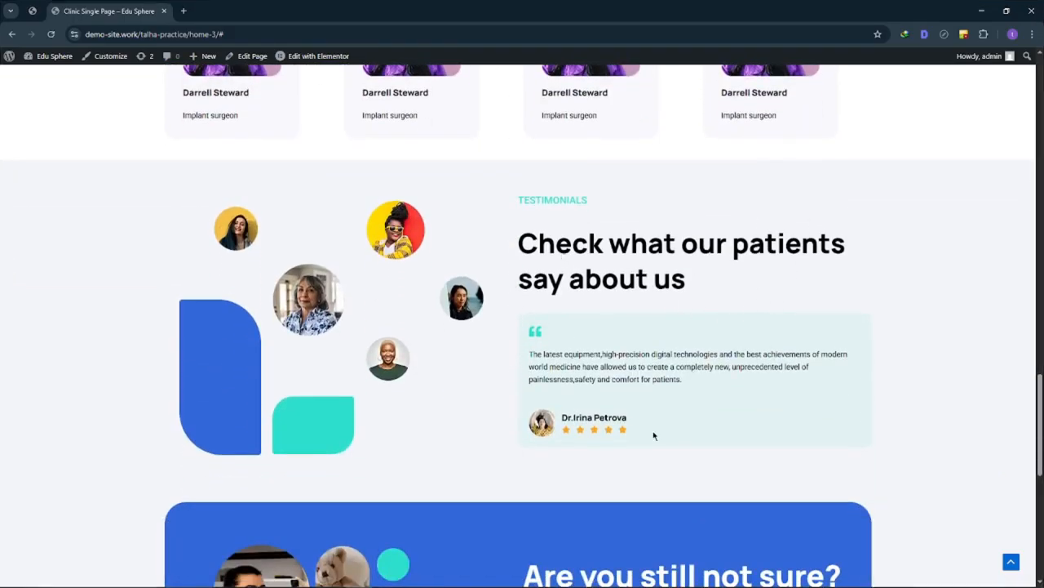
scroll(653, 435, down, 4)
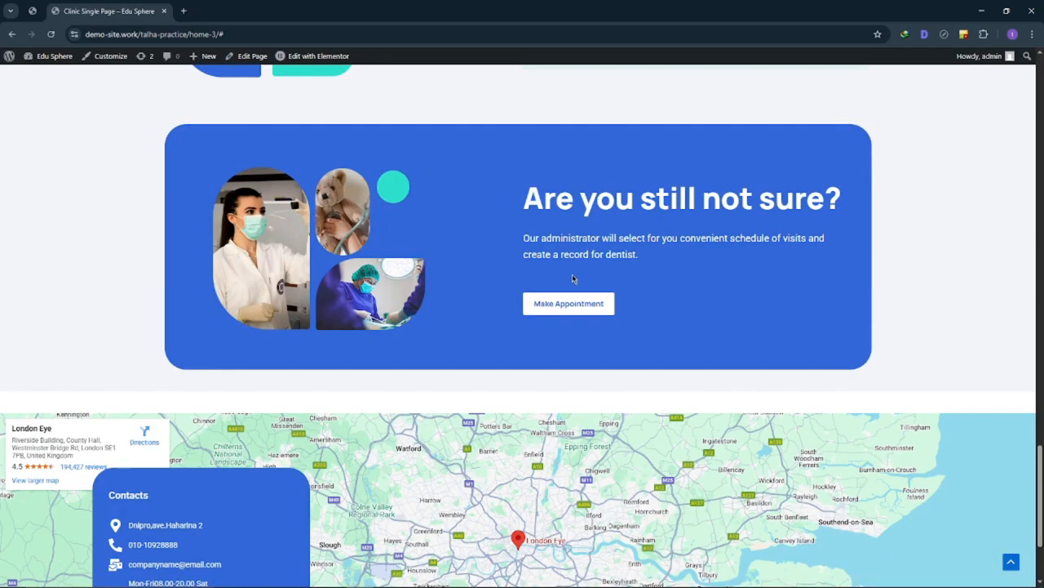
scroll(569, 329, down, 3)
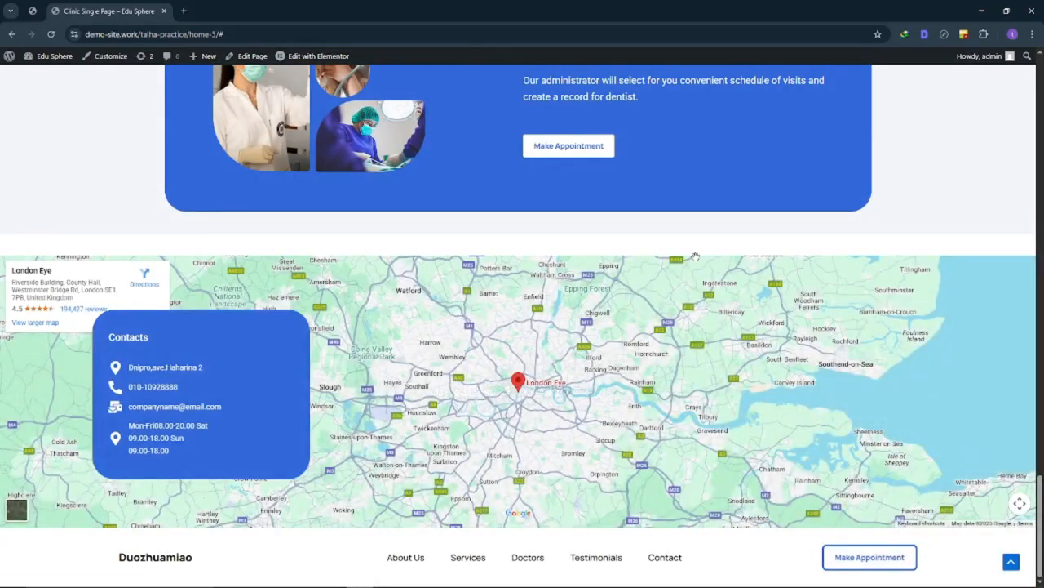
scroll(695, 257, up, 20)
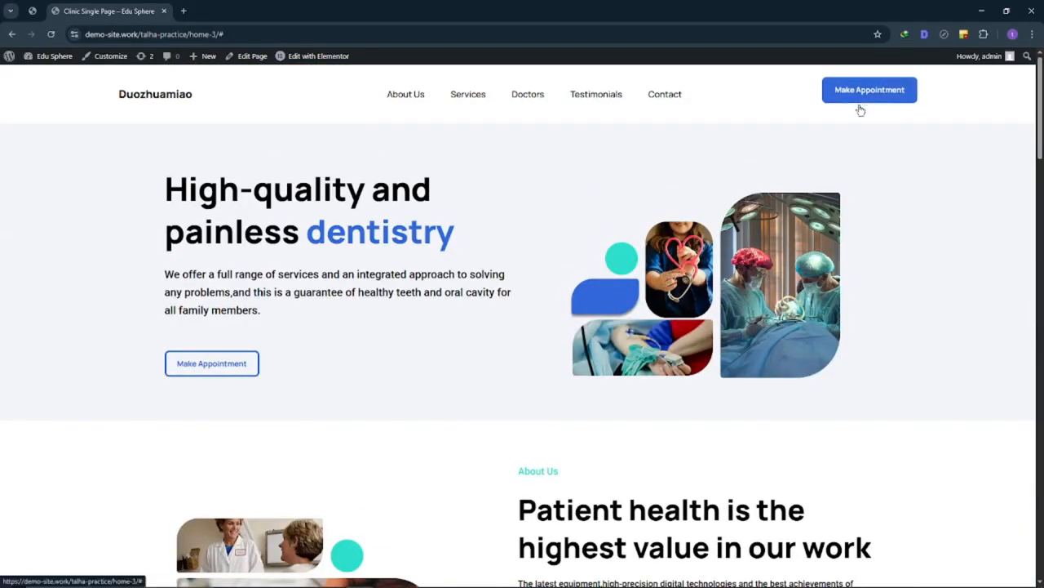
scroll(777, 193, down, 20)
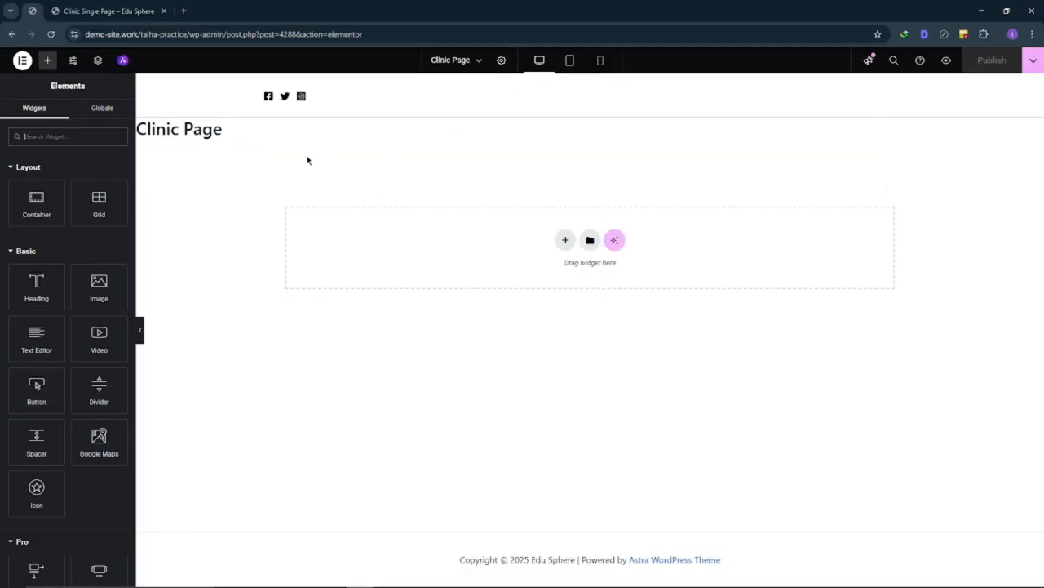
Turn on Hide Title in the page settings of Clinic Page.
drag(137, 129, 245, 135)
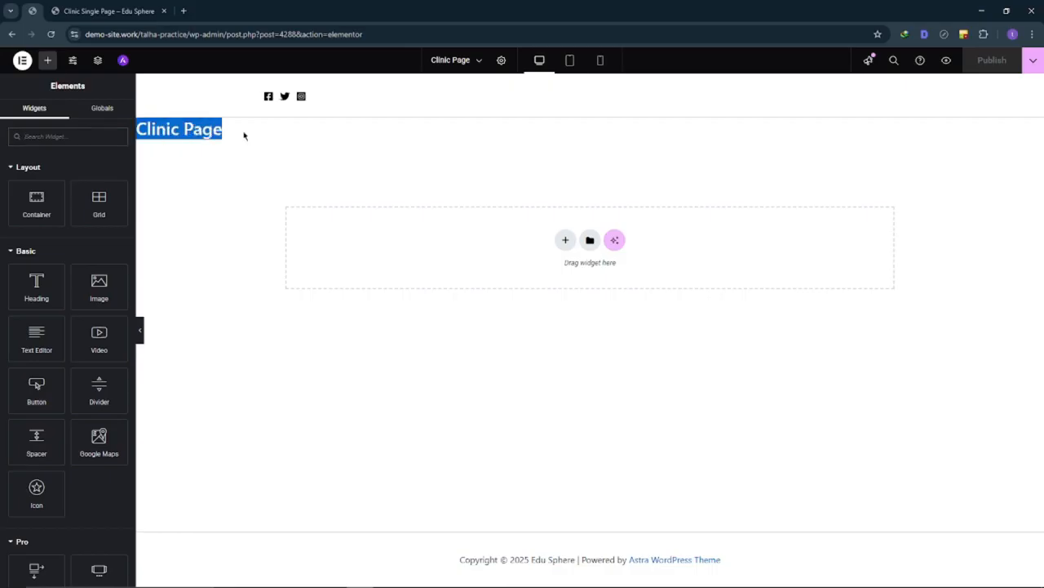
click(245, 135)
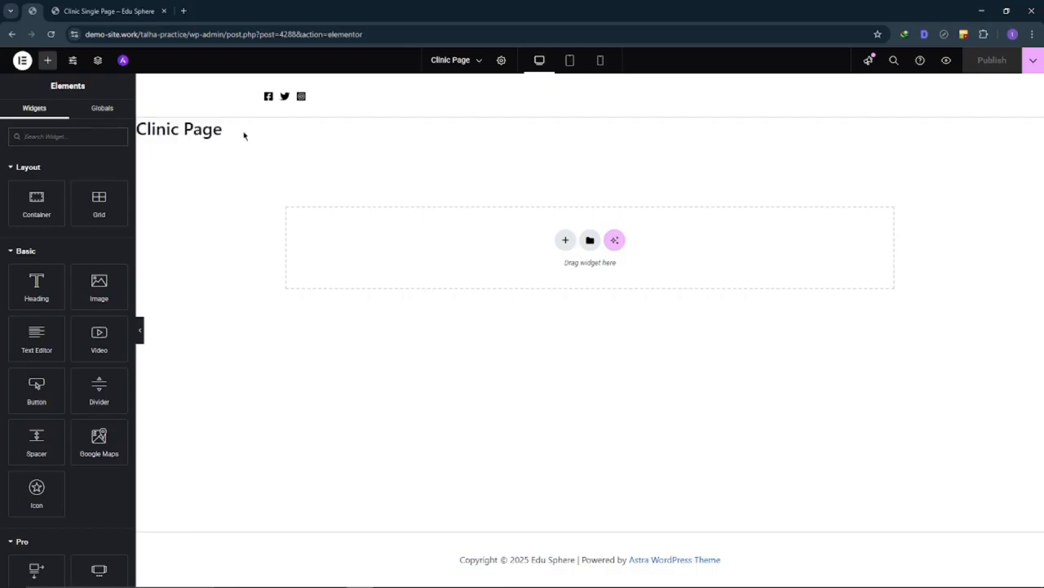
click(503, 64)
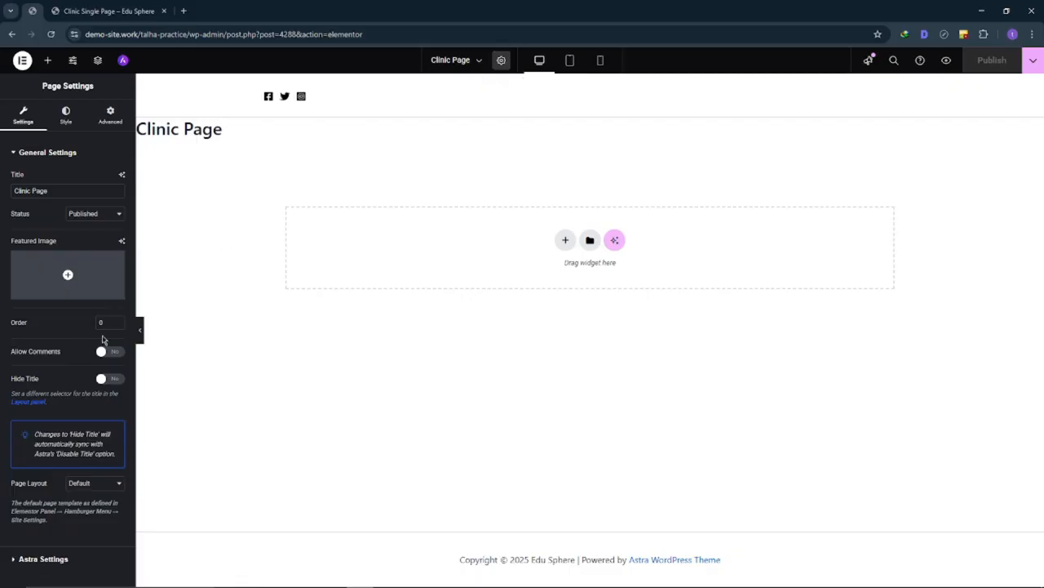
click(102, 380)
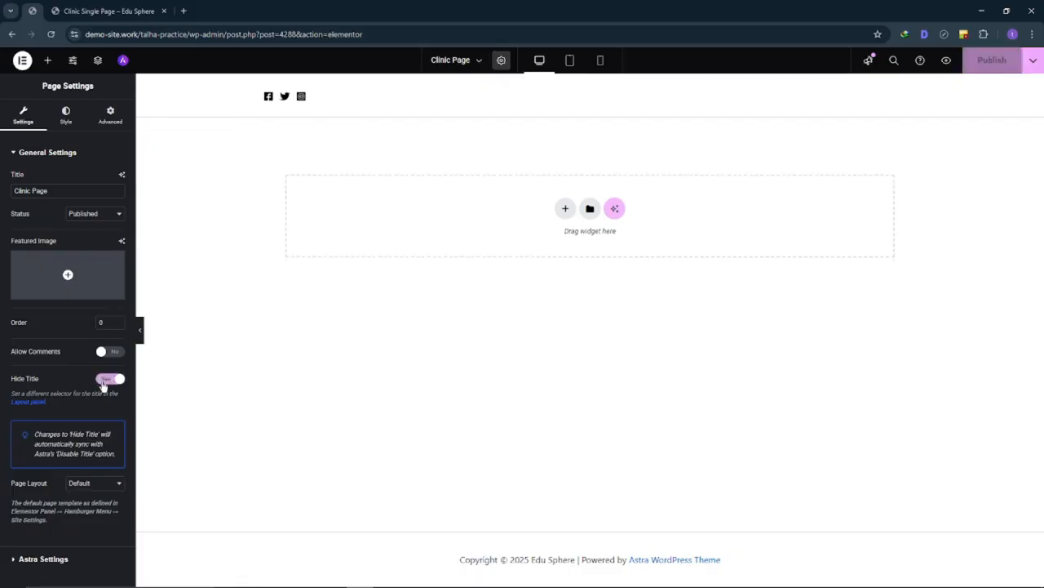
click(69, 564)
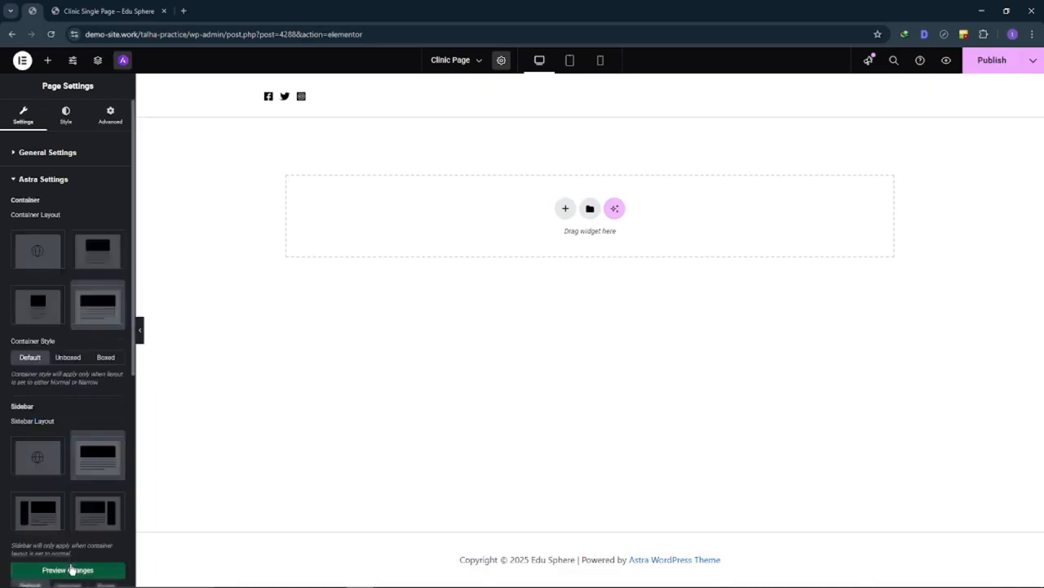
click(67, 123)
click(31, 129)
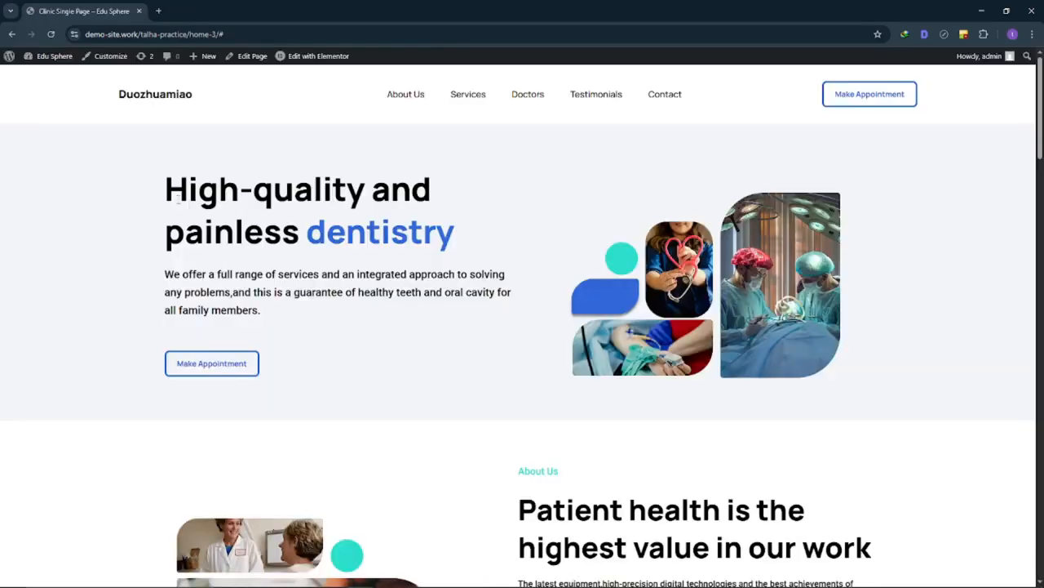
Examine the reference page's hero heading and paragraph, and the layout of its About Us, Services and appointment sections.
drag(175, 193, 430, 219)
click(430, 219)
drag(166, 274, 370, 328)
click(371, 331)
scroll(583, 378, down, 4)
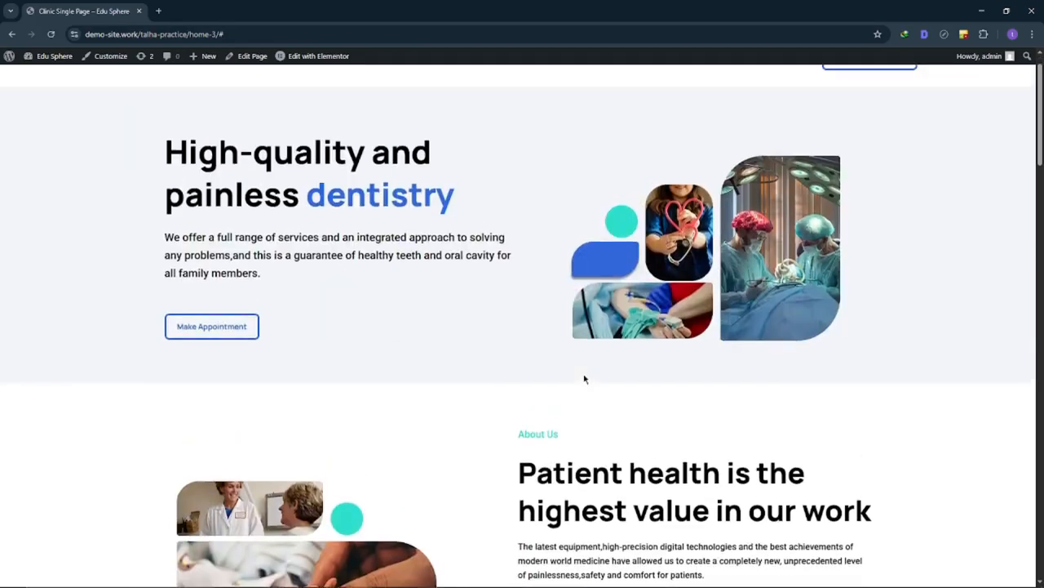
scroll(579, 457, down, 3)
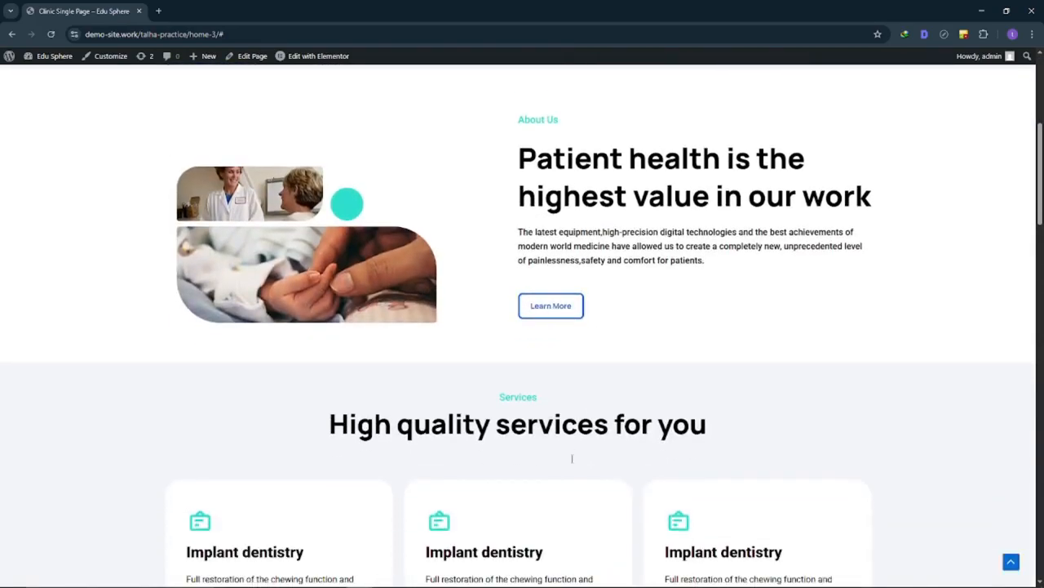
scroll(530, 489, up, 3)
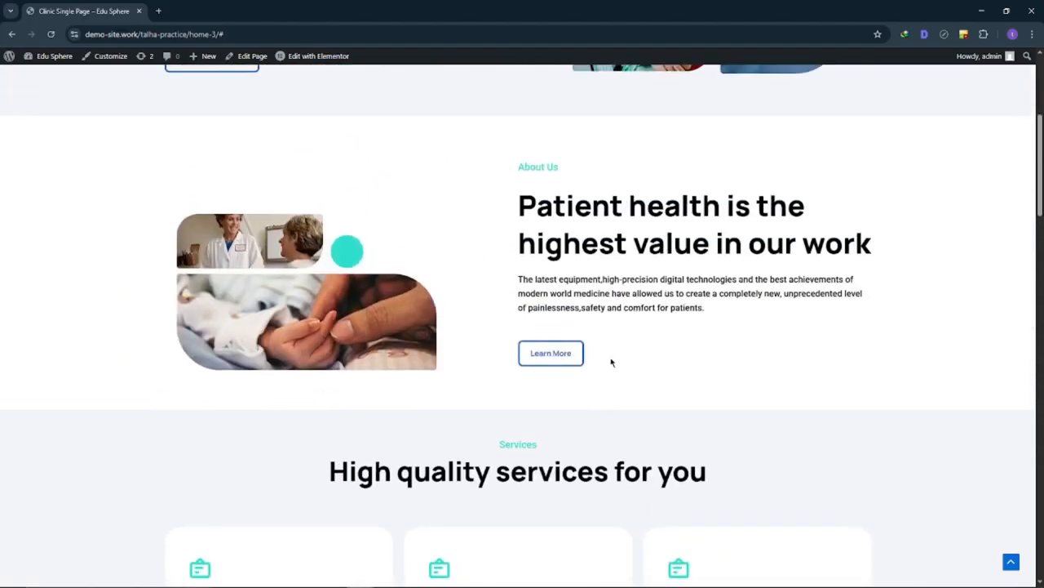
scroll(612, 361, down, 7)
scroll(611, 361, down, 15)
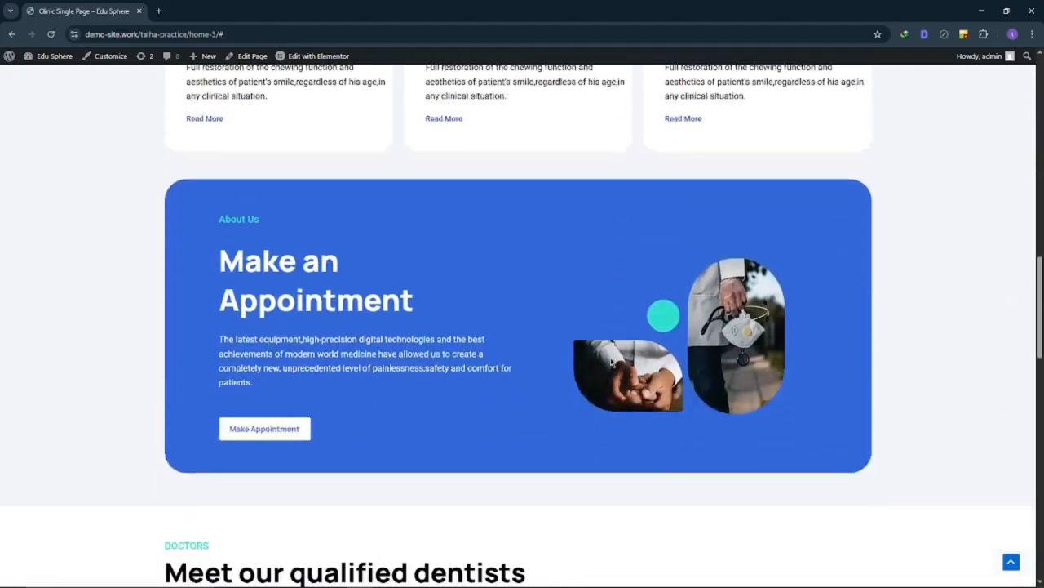
scroll(611, 362, up, 4)
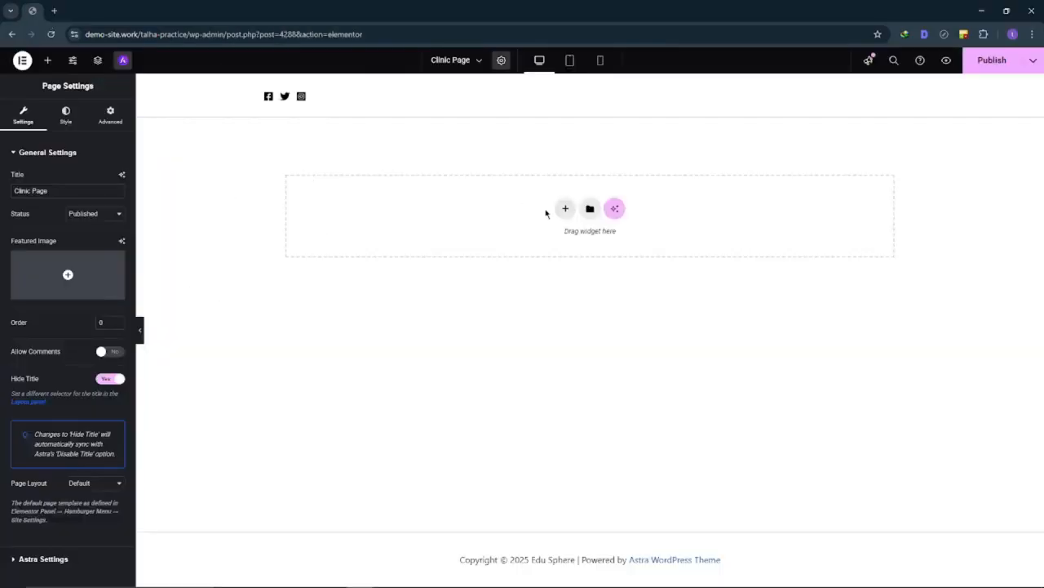
Add a flexbox container with two equal side-by-side columns to the empty page.
click(565, 210)
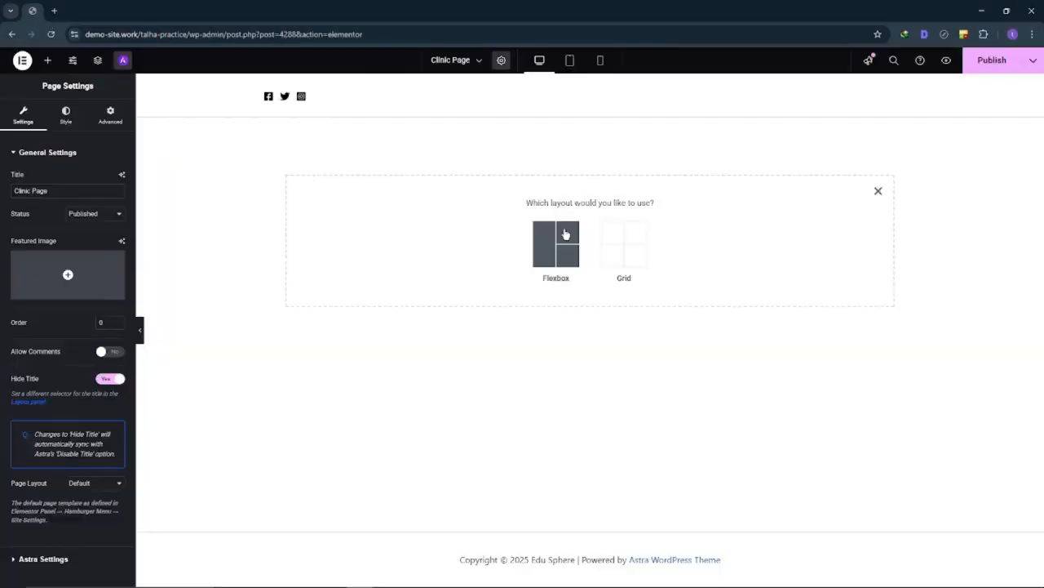
click(548, 255)
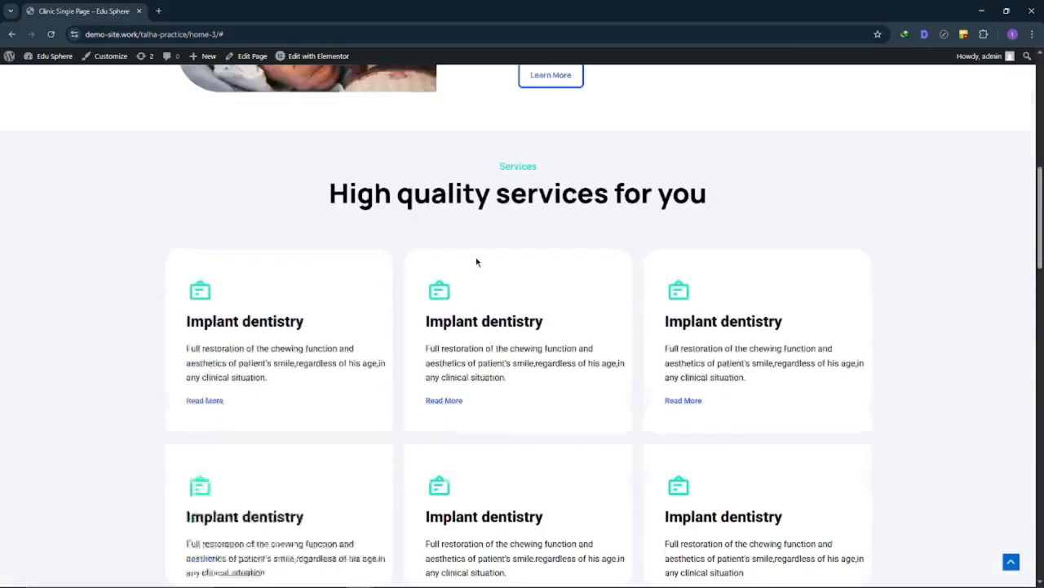
scroll(476, 262, up, 7)
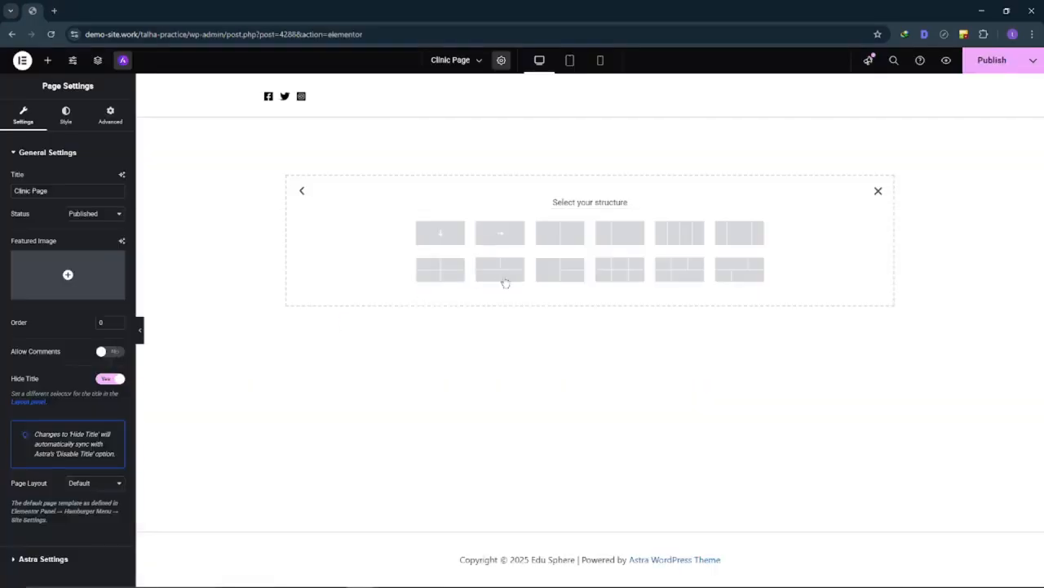
click(571, 243)
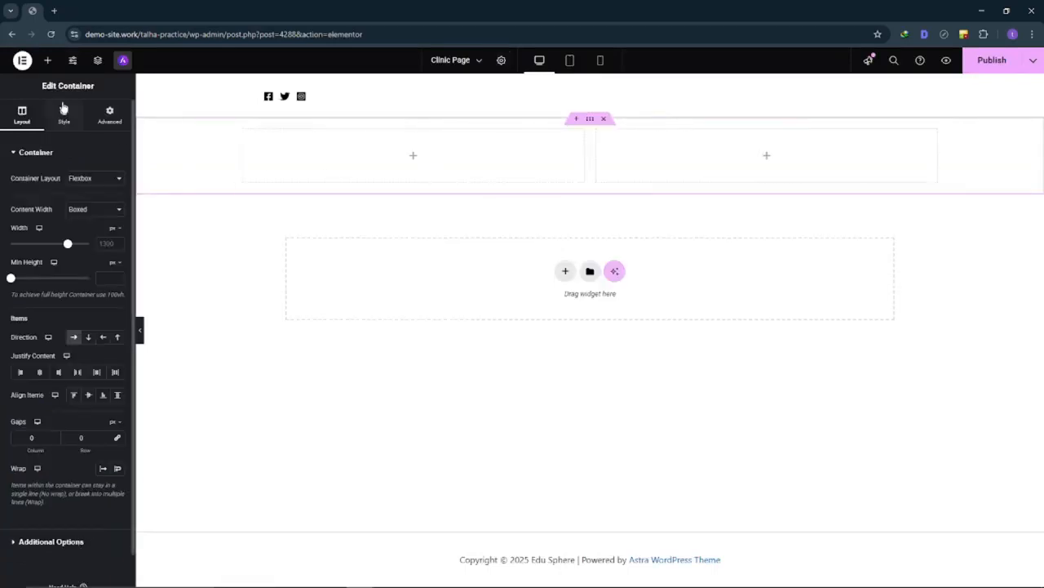
Set the padding to 0 on all sides of the outer container and both of its column containers.
click(107, 112)
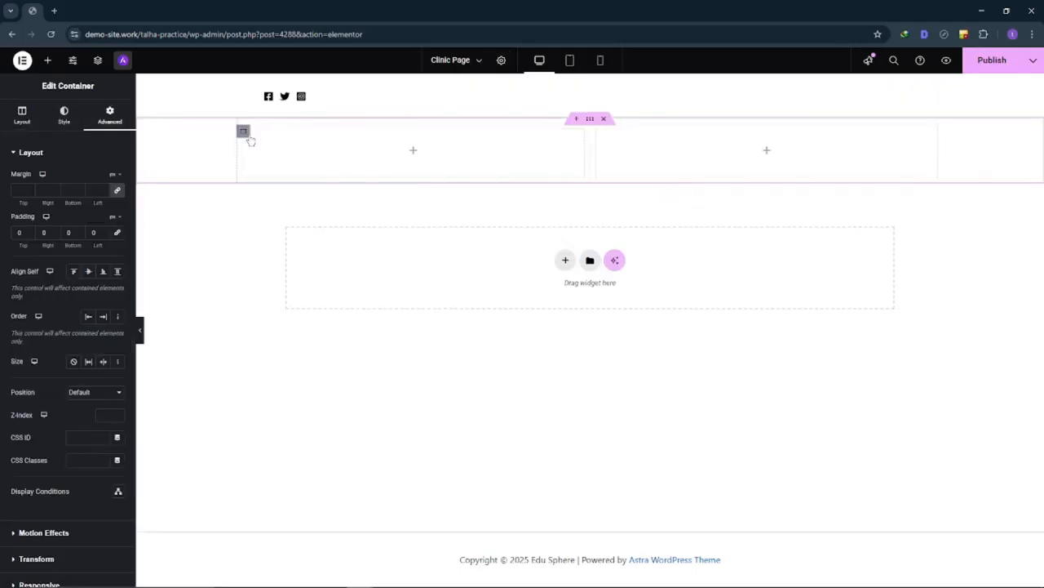
click(244, 131)
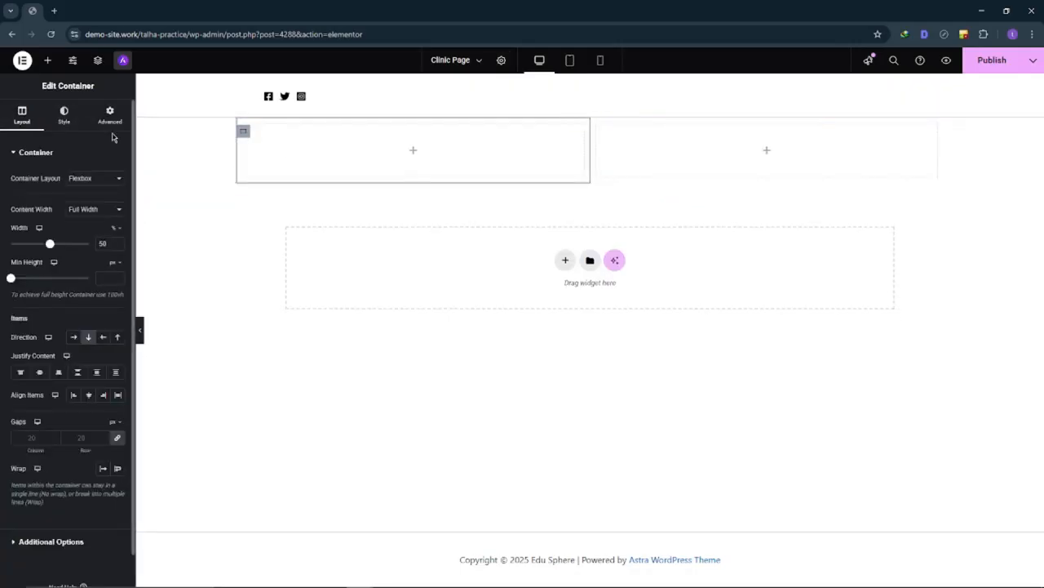
click(110, 115)
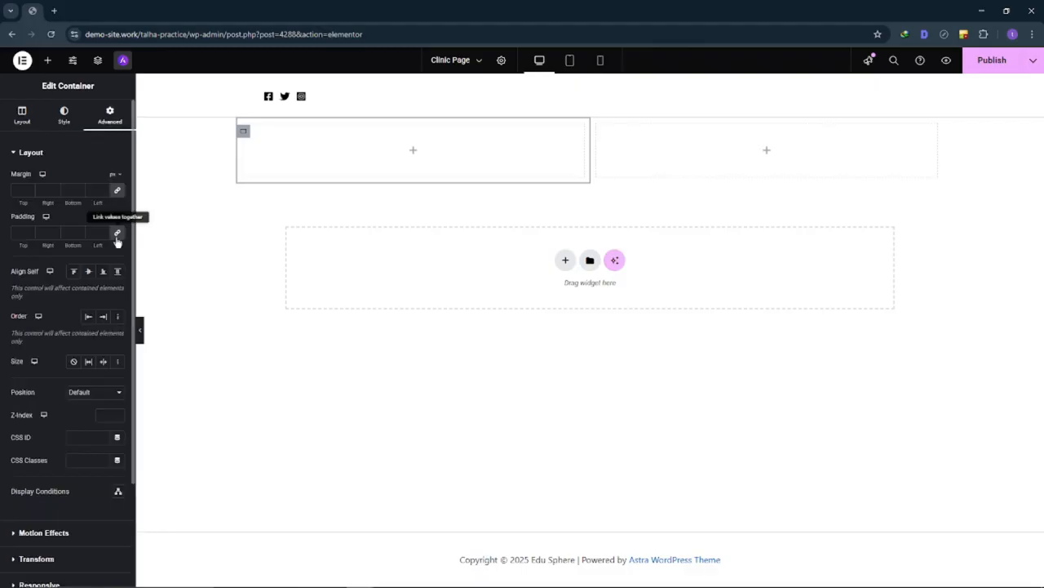
click(596, 132)
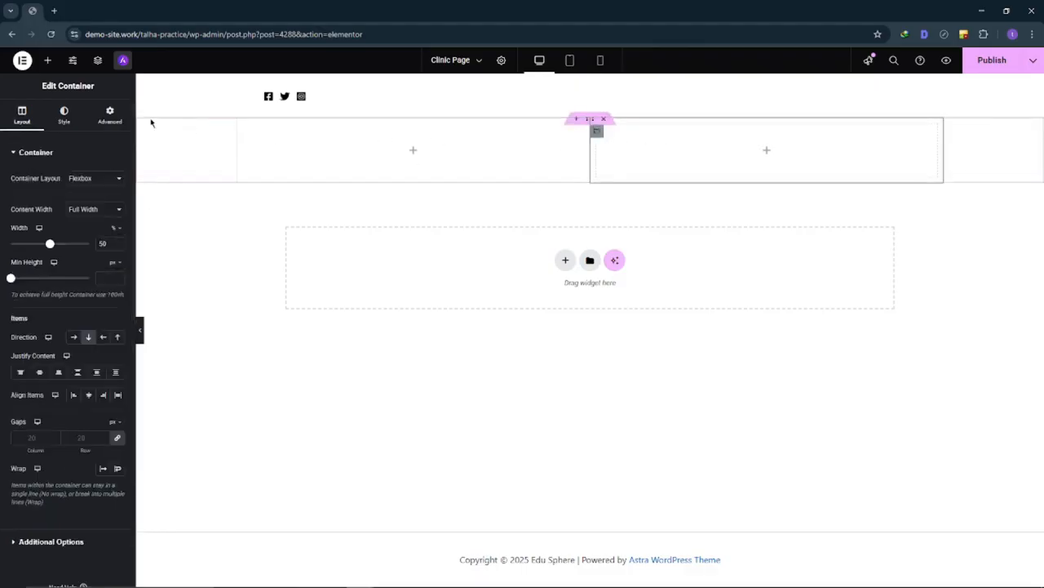
click(110, 116)
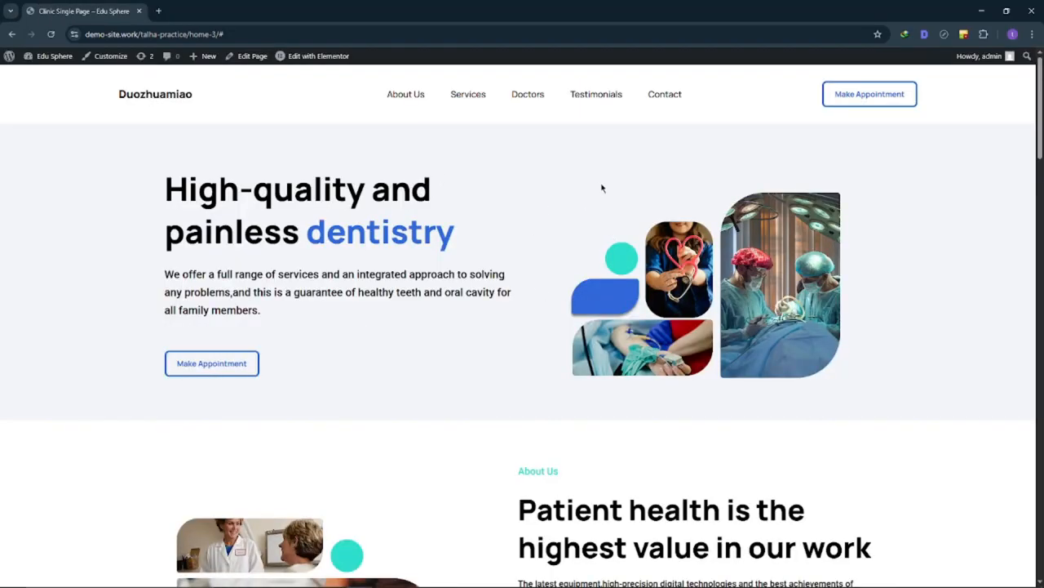
Sample the hero section's background color on the reference page and copy its HEX code f3f5f9.
key(super+shift+c)
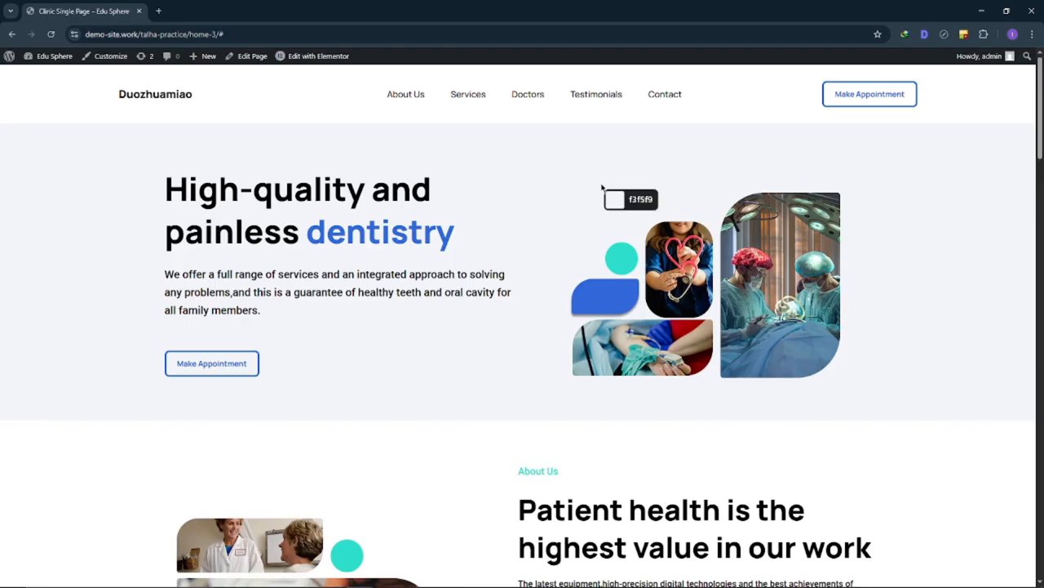
click(602, 188)
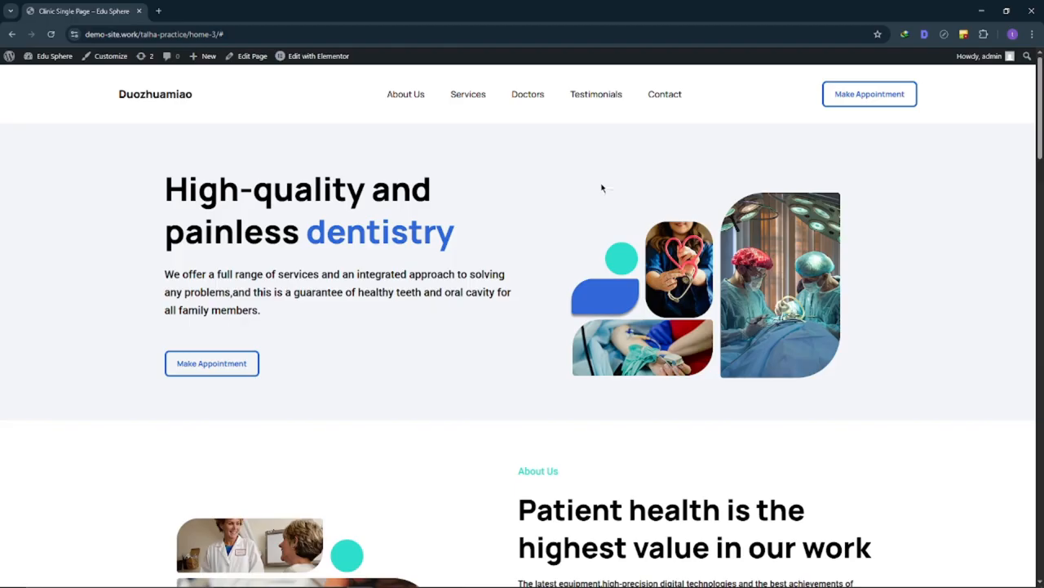
click(625, 272)
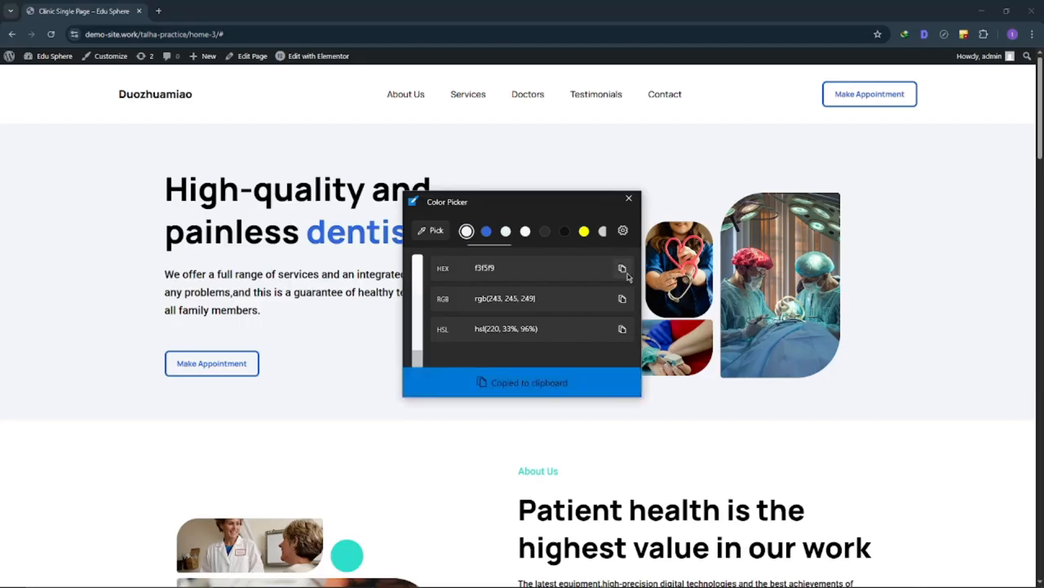
click(627, 198)
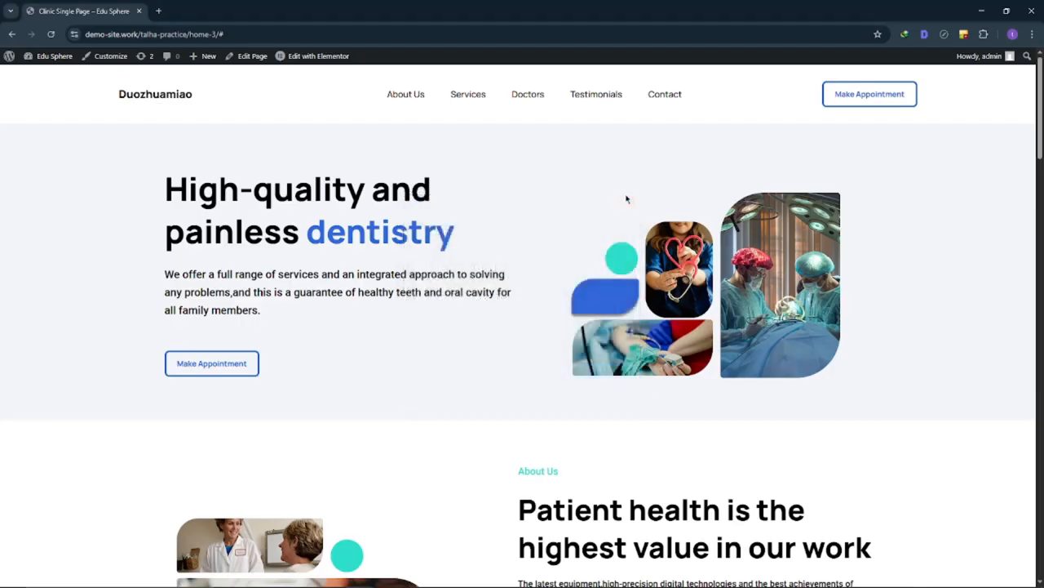
key(alt+Tab)
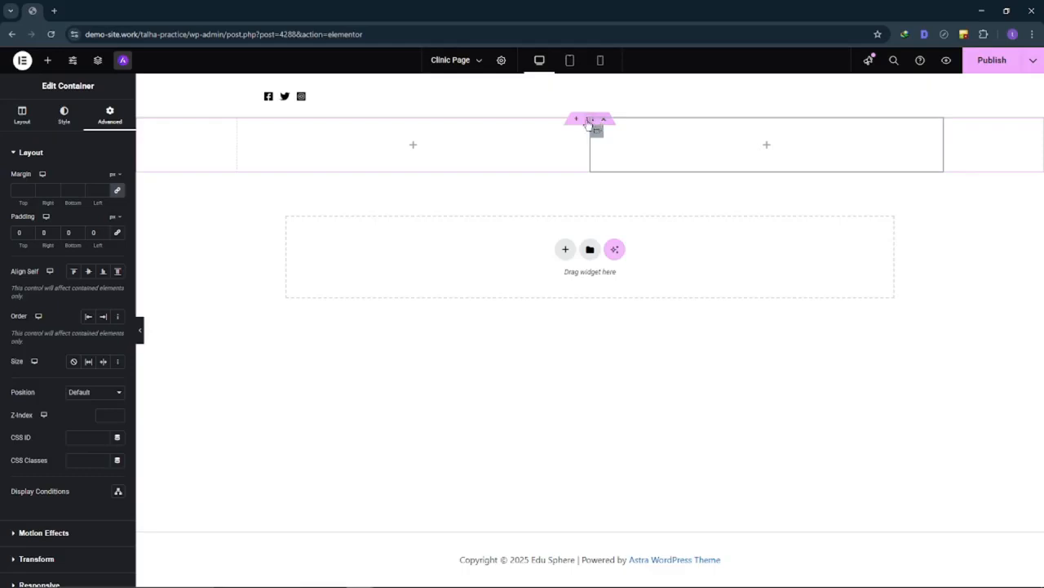
Give the outer two-column container a classic background in the copied color f3f5f9.
click(63, 115)
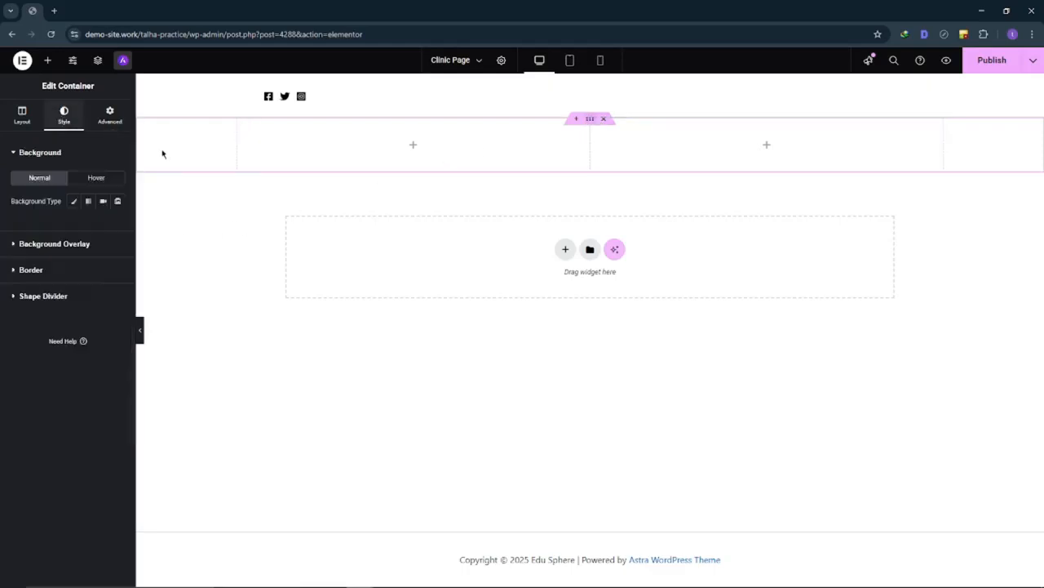
click(74, 202)
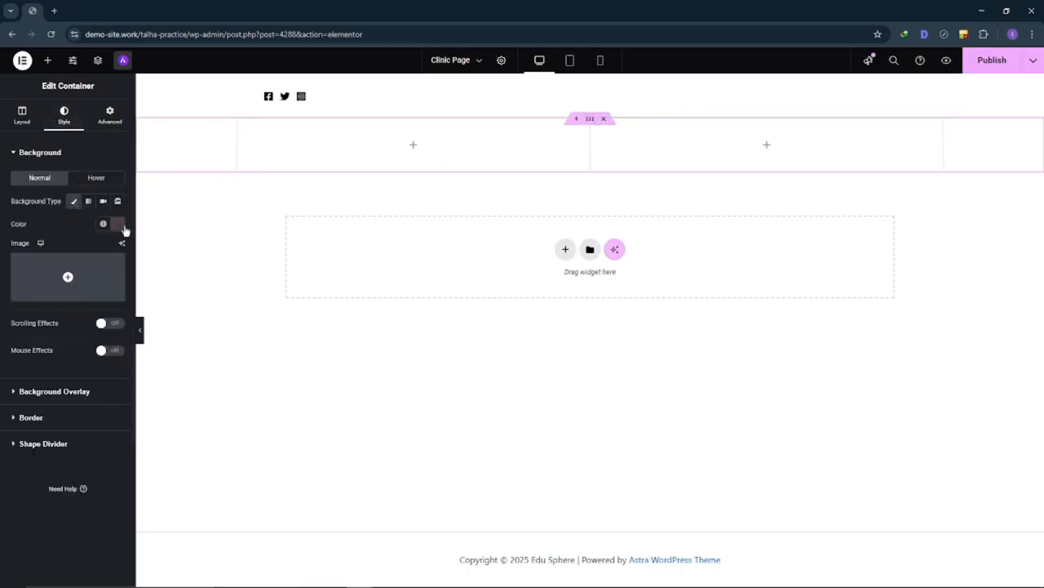
click(120, 226)
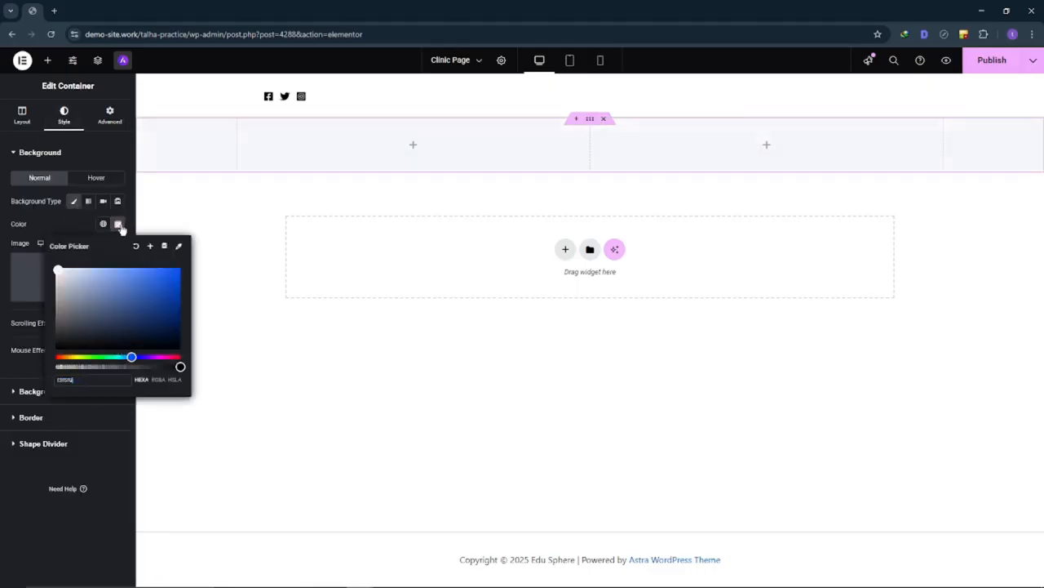
click(228, 488)
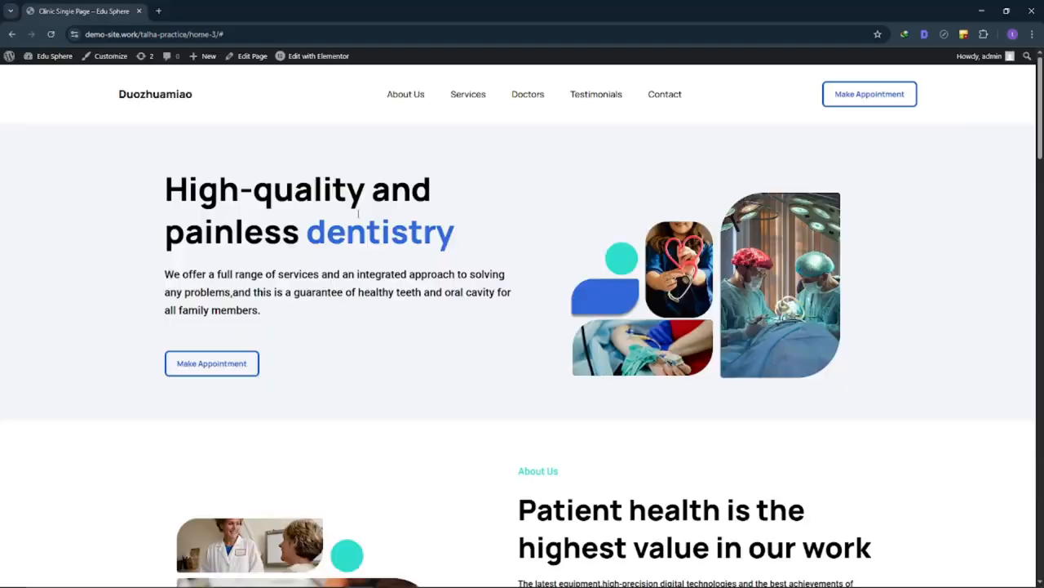
Copy the reference page's hero heading and add a Heading widget in the first column titled "High-quality and painless dentistry".
drag(167, 190, 547, 245)
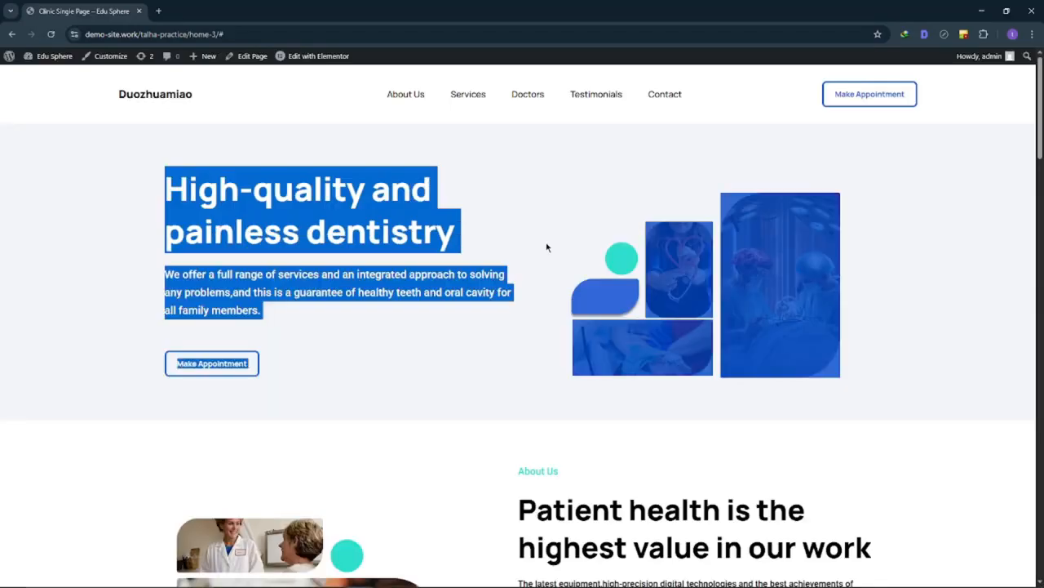
click(380, 189)
triple_click(316, 183)
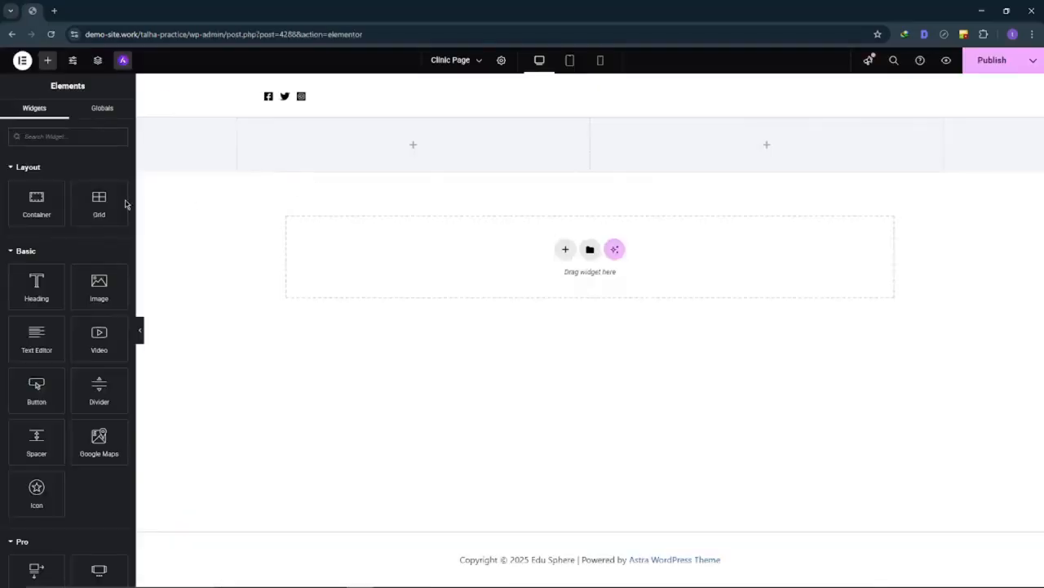
drag(33, 308, 449, 152)
click(75, 214)
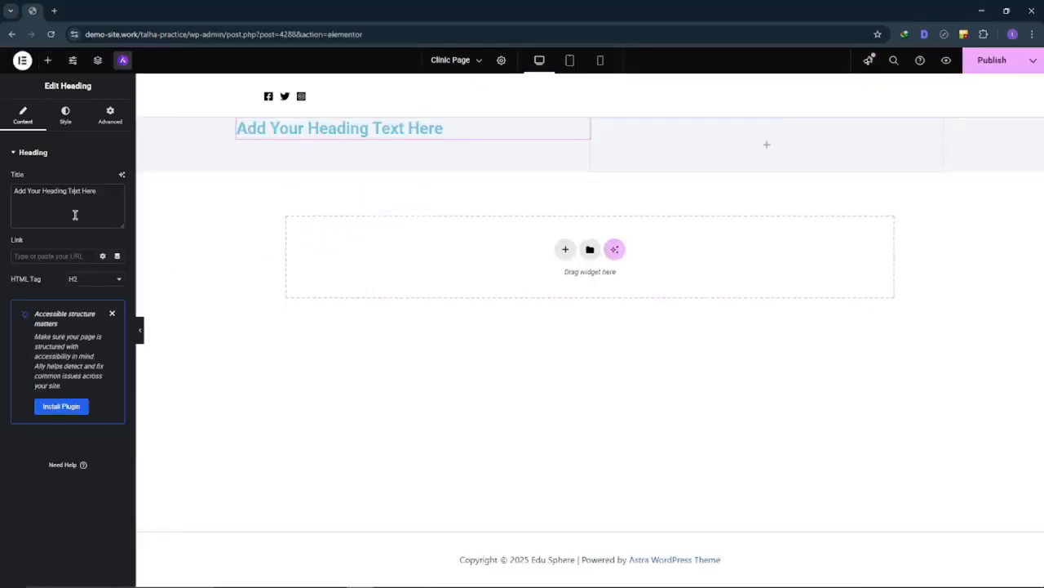
key(ctrl+a)
key(ctrl+v)
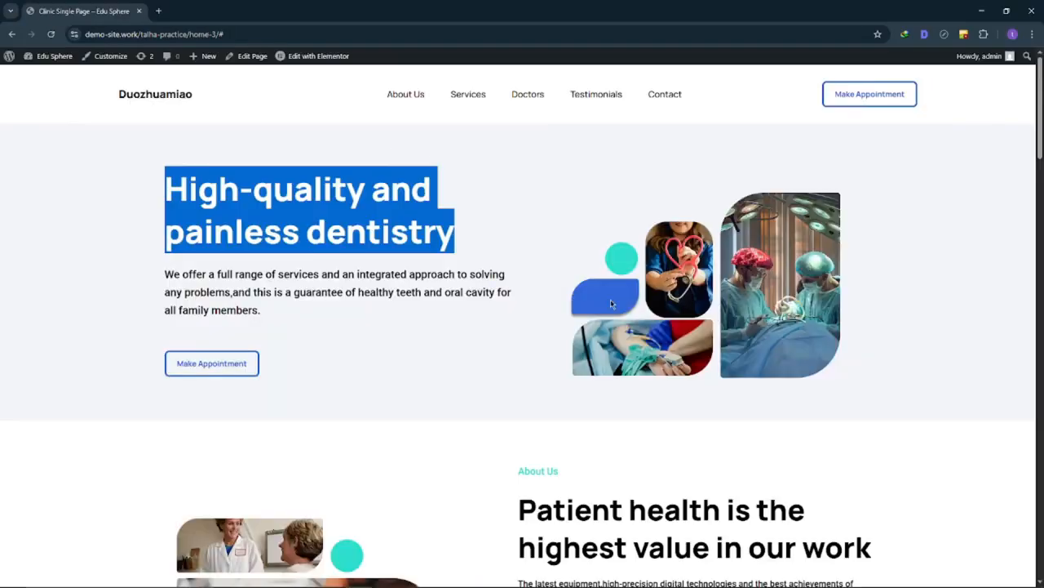
click(535, 301)
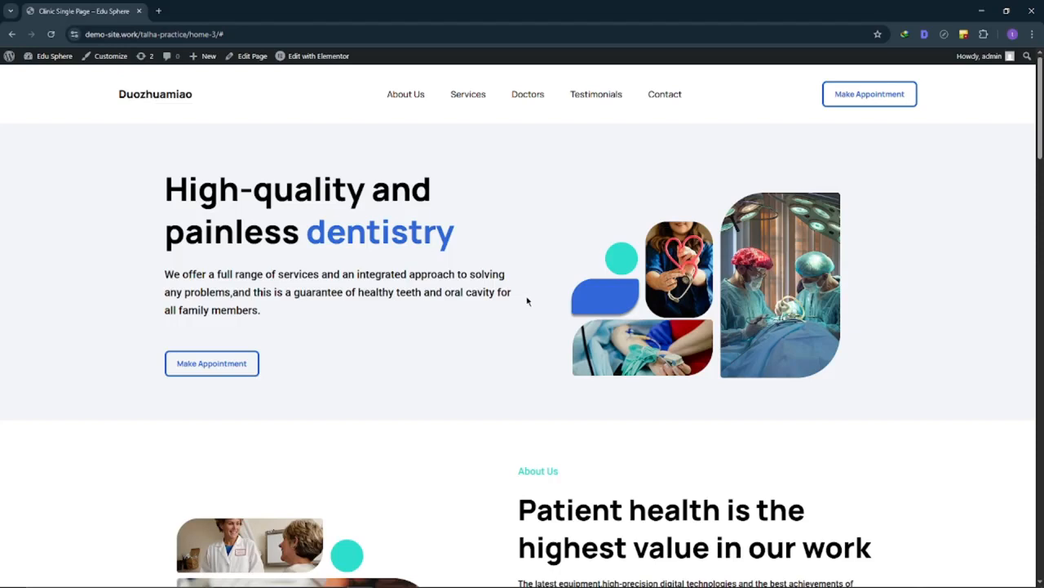
drag(186, 183, 515, 282)
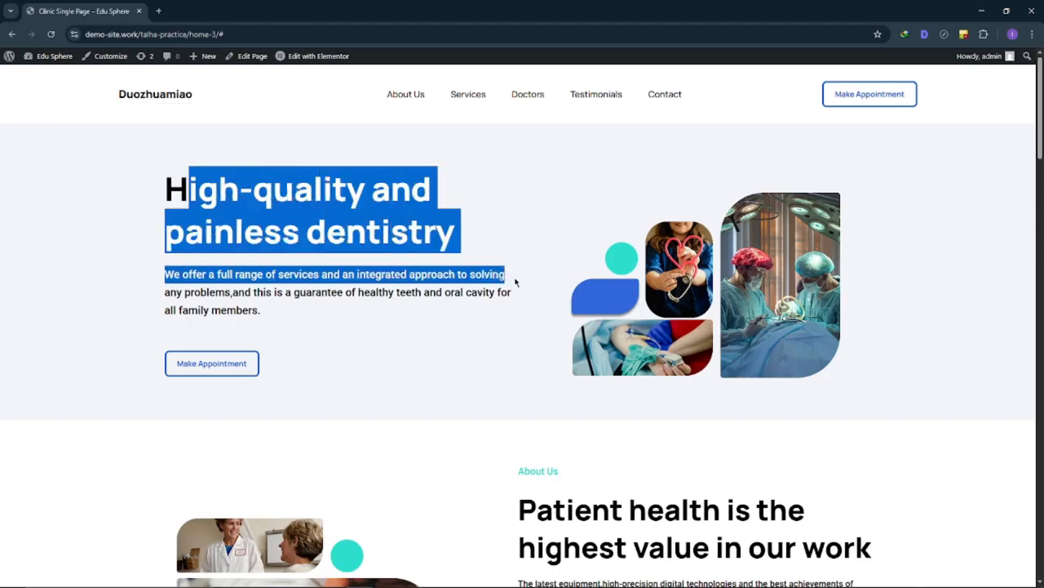
click(515, 282)
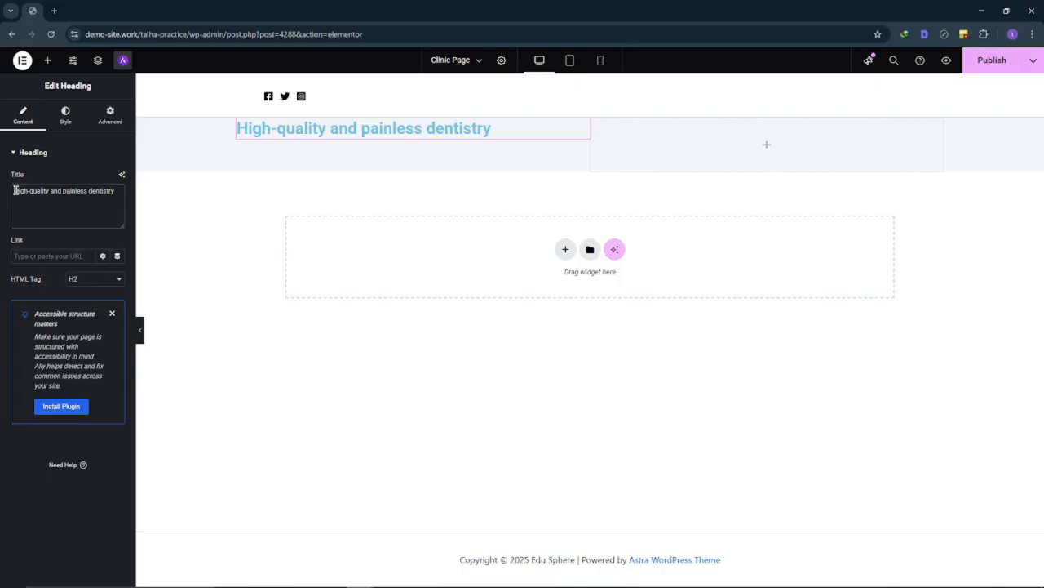
Reduce the heading title to "High-quality and painless" and append a span tag with an inline color style left without a value.
double_click(15, 190)
key(ctrl+a)
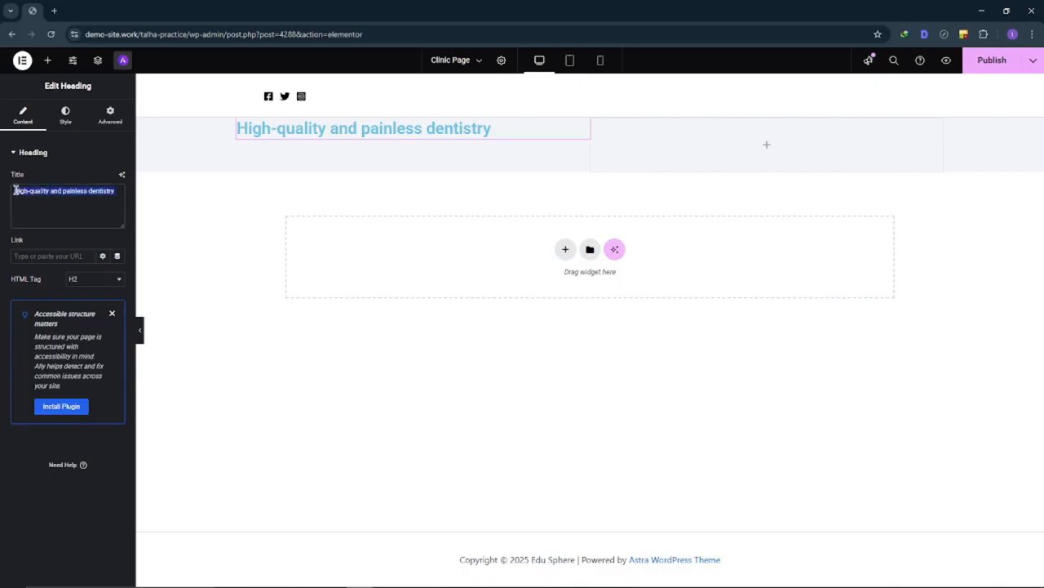
key(ctrl+shift+Left)
key(ctrl+a)
key(BackSpace)
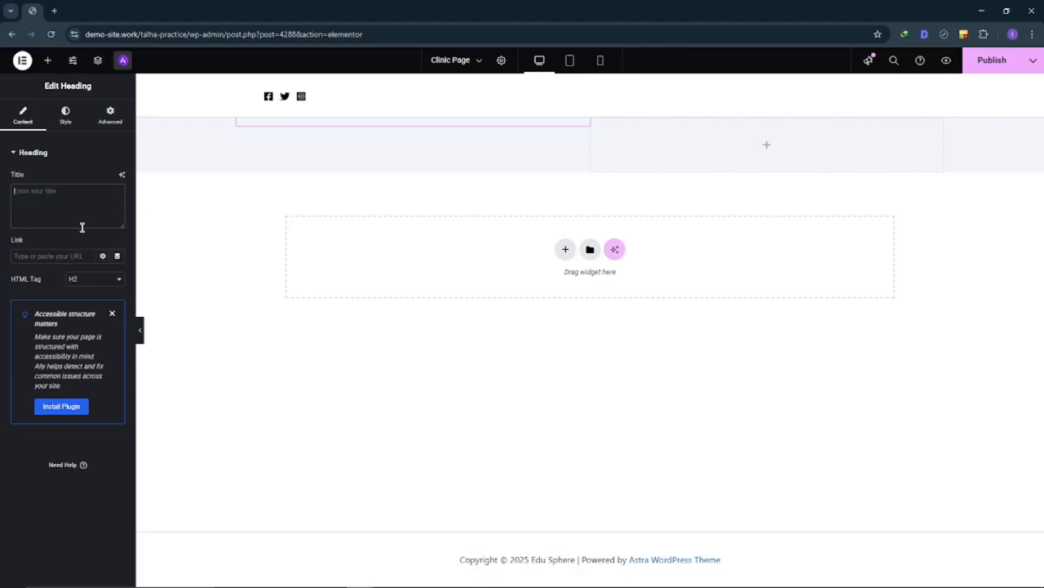
key(ctrl+v)
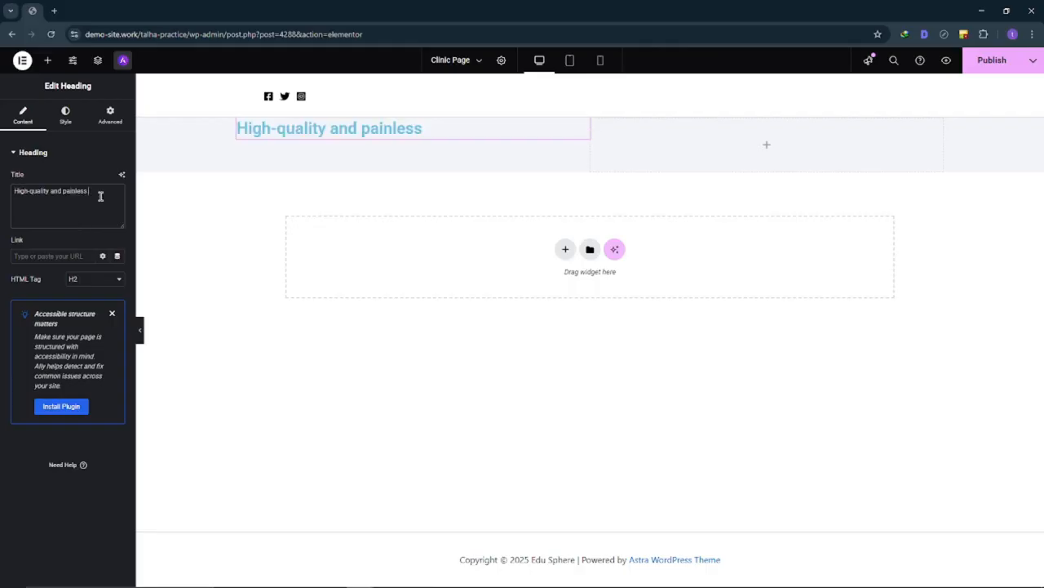
text(<></p)
key(Left)
key(Left)
text(span style=""color:)
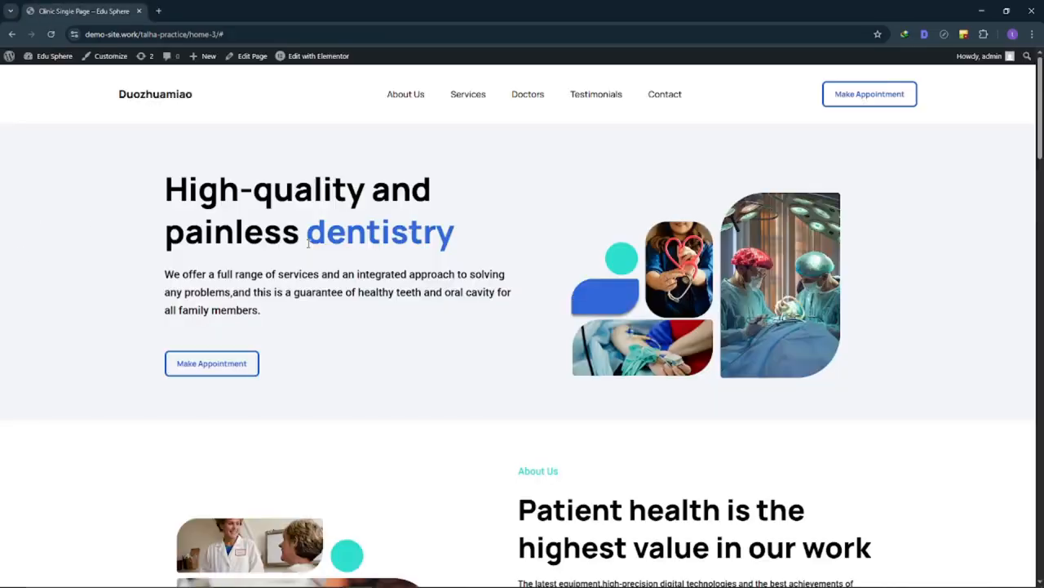
Sample the blue of the word "dentistry" on the reference page and copy its HEX code 3167d9.
key(super+shift+c)
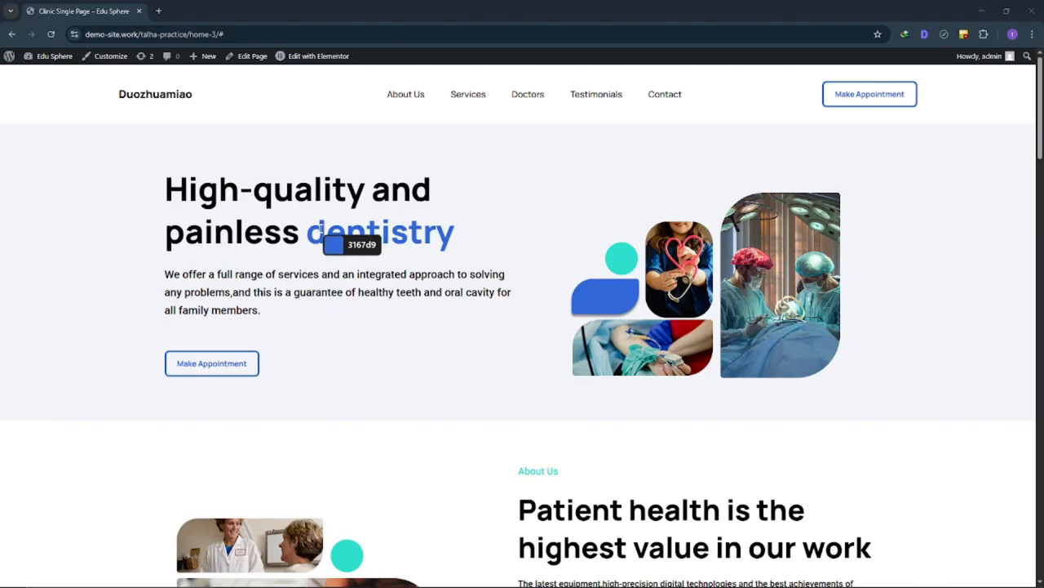
click(321, 229)
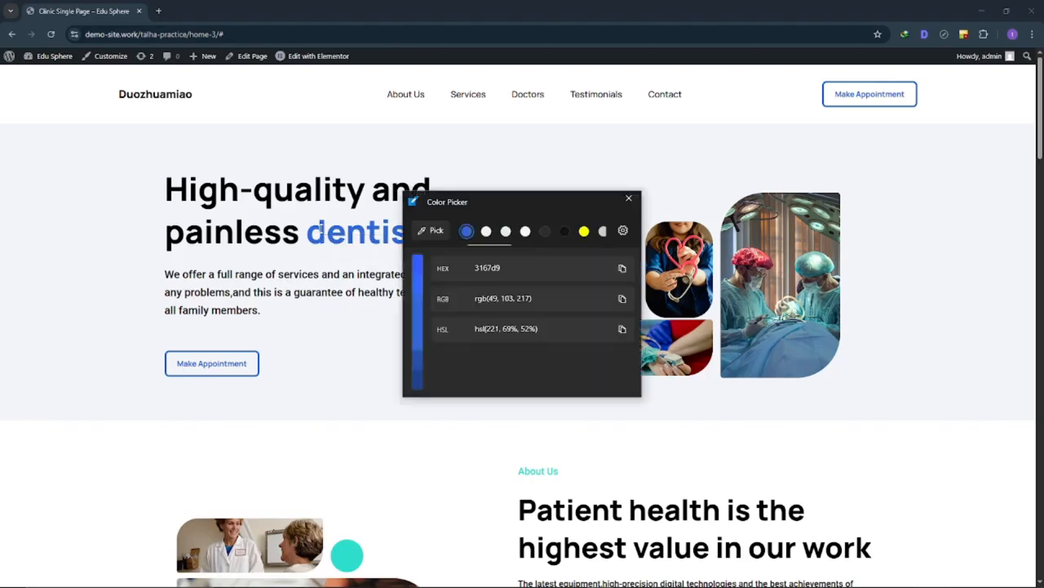
click(627, 278)
click(629, 199)
key(alt+Tab)
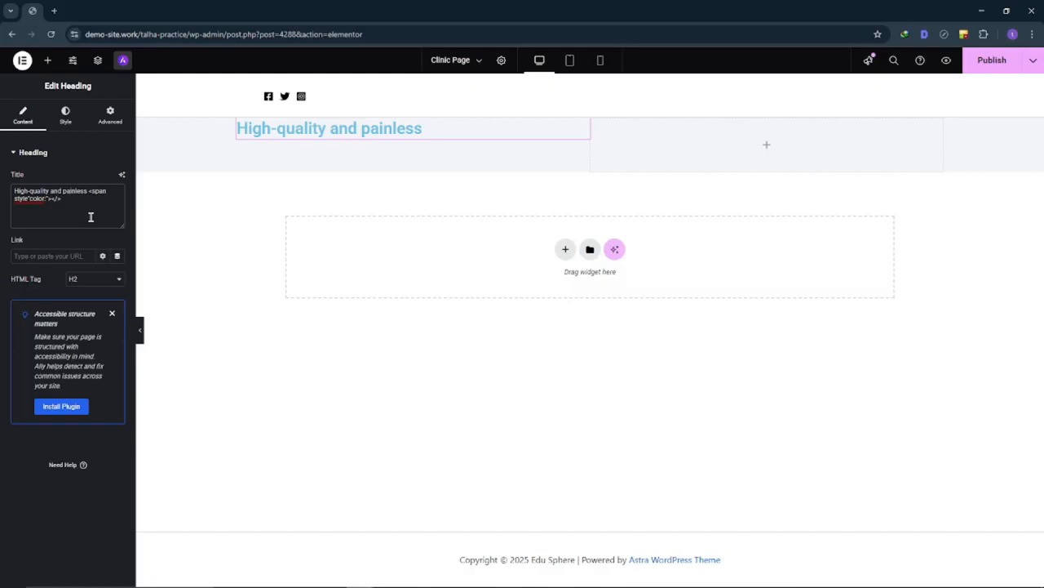
Complete the heading title as High-quality and painless <span style="color:#3167d9;">dentistry</span>.
key(ctrl+v)
text(;">dentisry)
key(BackSpace)
key(BackSpace)
text(try)
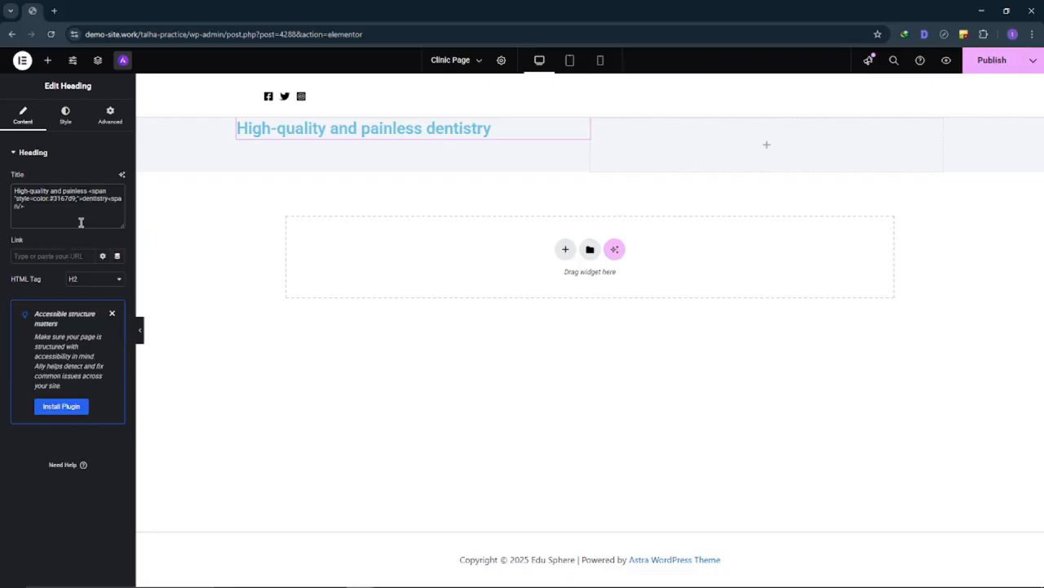
key(ctrl+a)
key(ctrl+v)
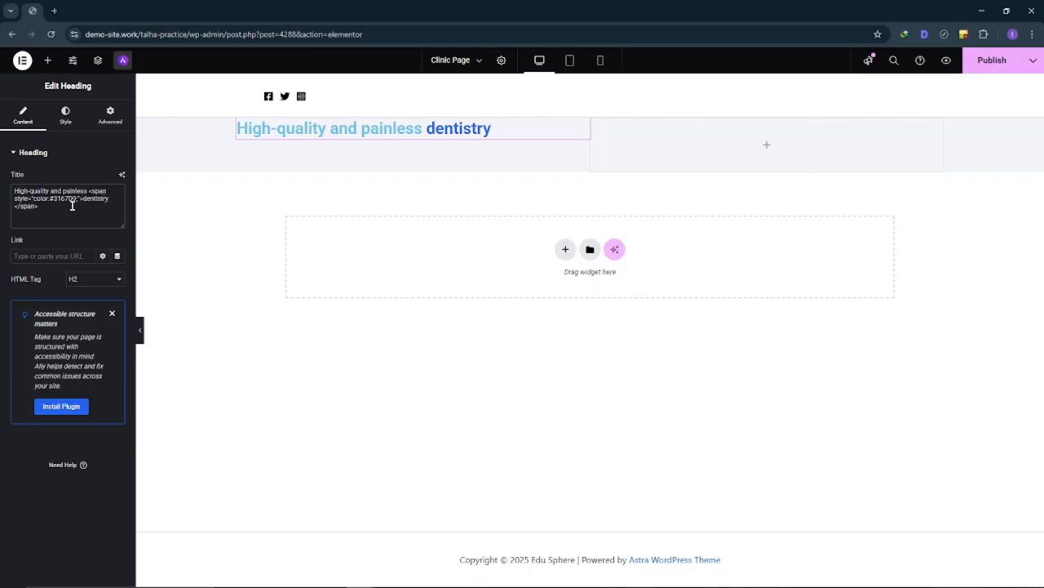
Set the hero heading's text color to black.
click(65, 116)
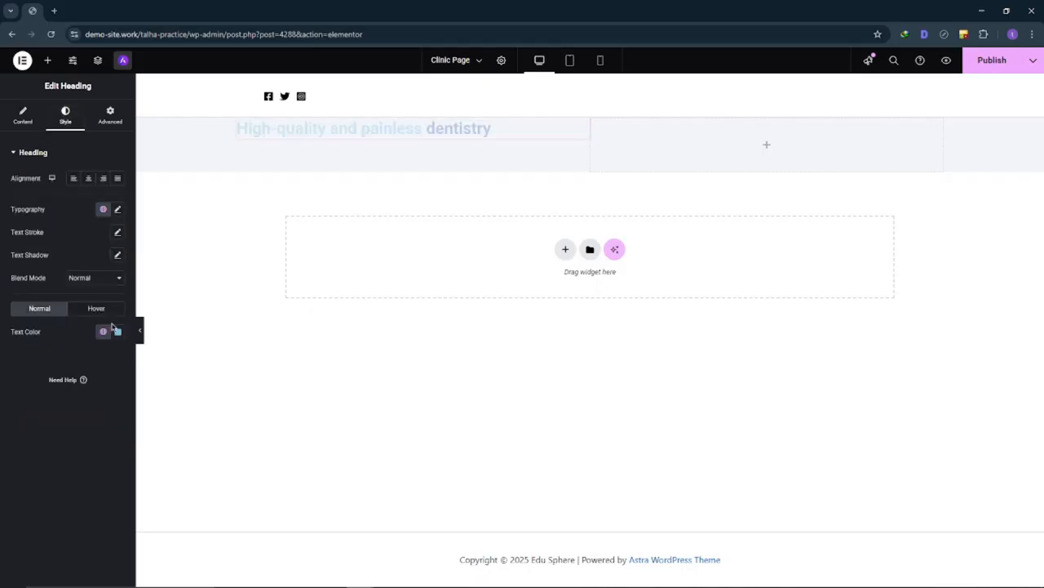
click(117, 332)
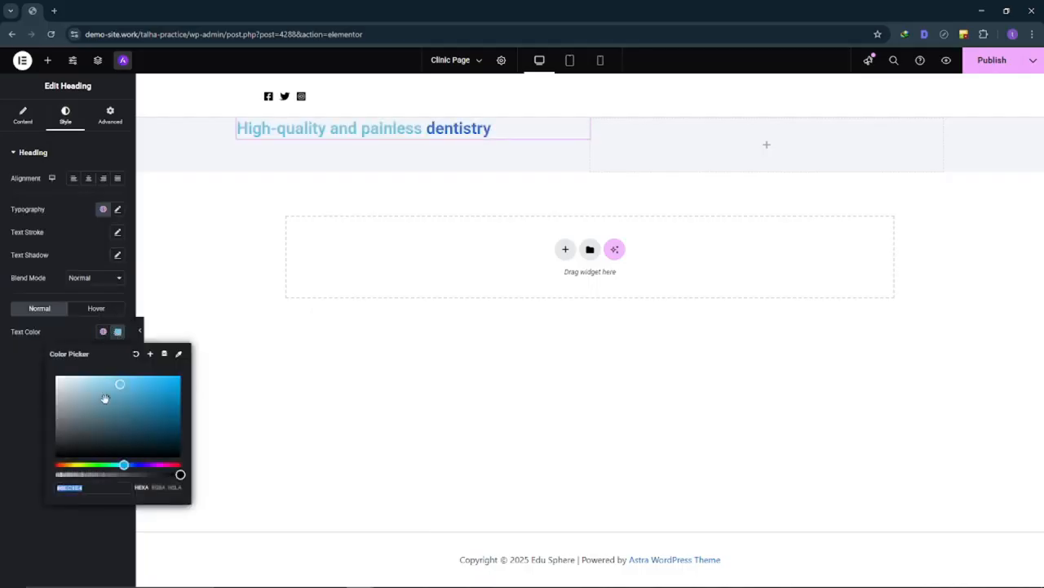
drag(102, 404, 13, 511)
click(16, 512)
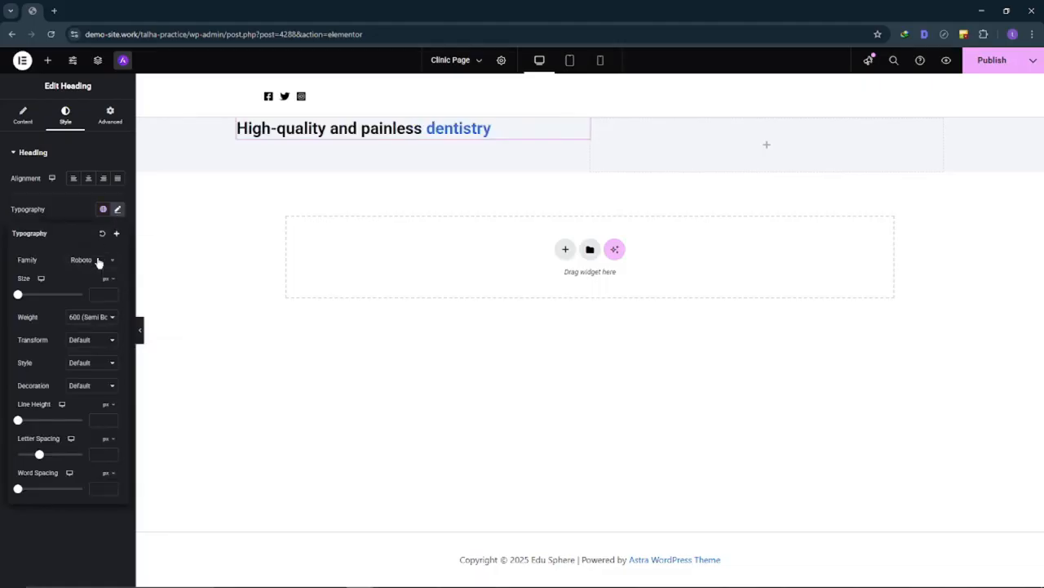
Set the hero heading's typography to the Manrope family, weight 800 (Extra Bold) and size 60 px.
click(98, 261)
text(ma)
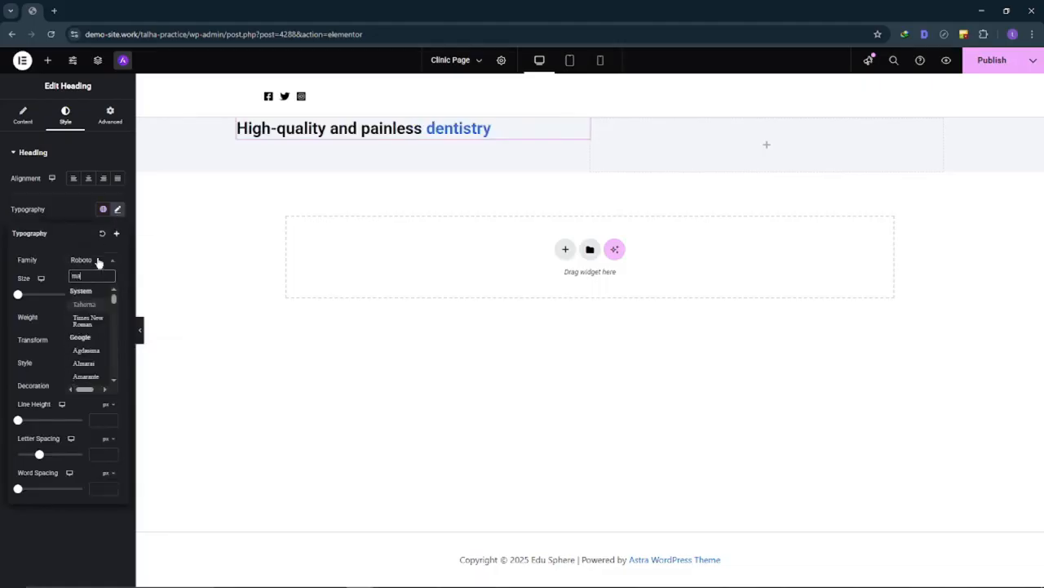
text(nr)
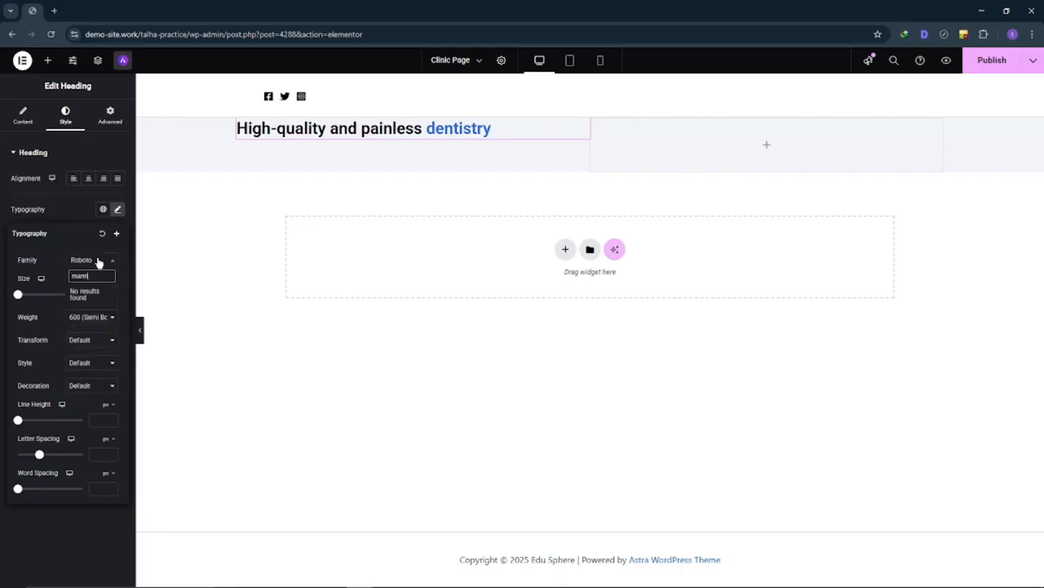
text(ope)
key(Return)
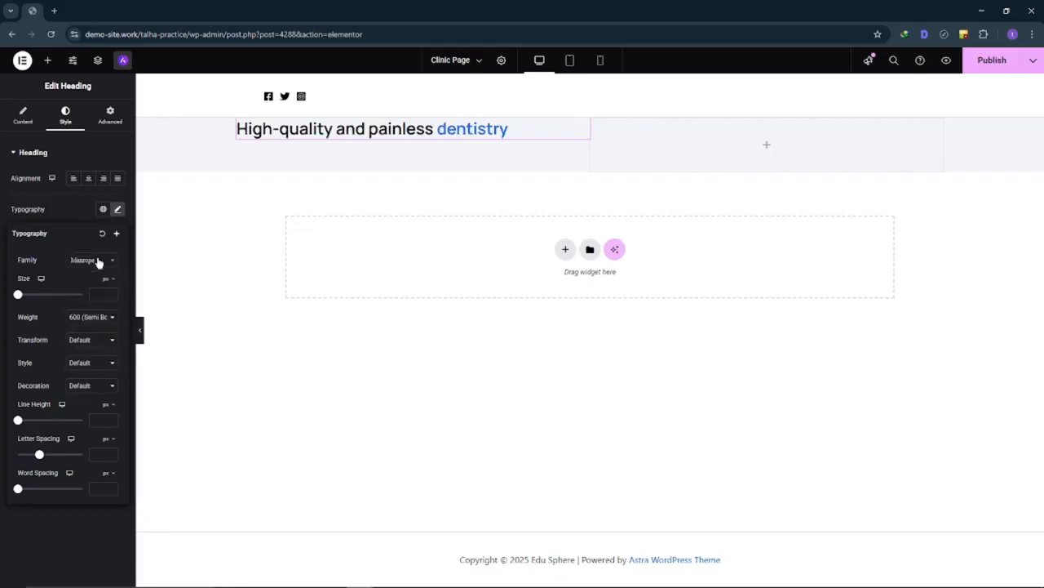
click(109, 323)
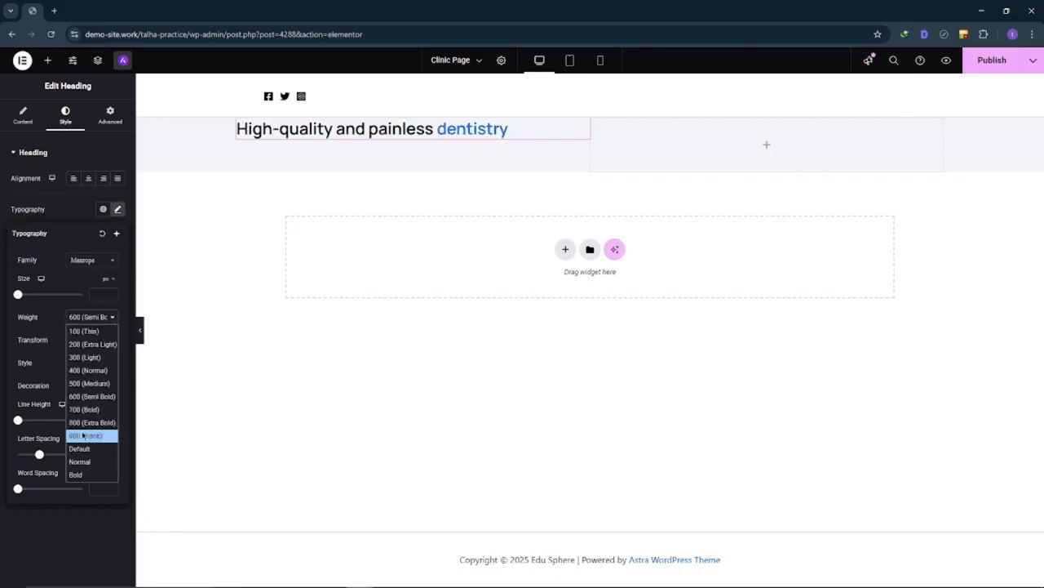
click(91, 423)
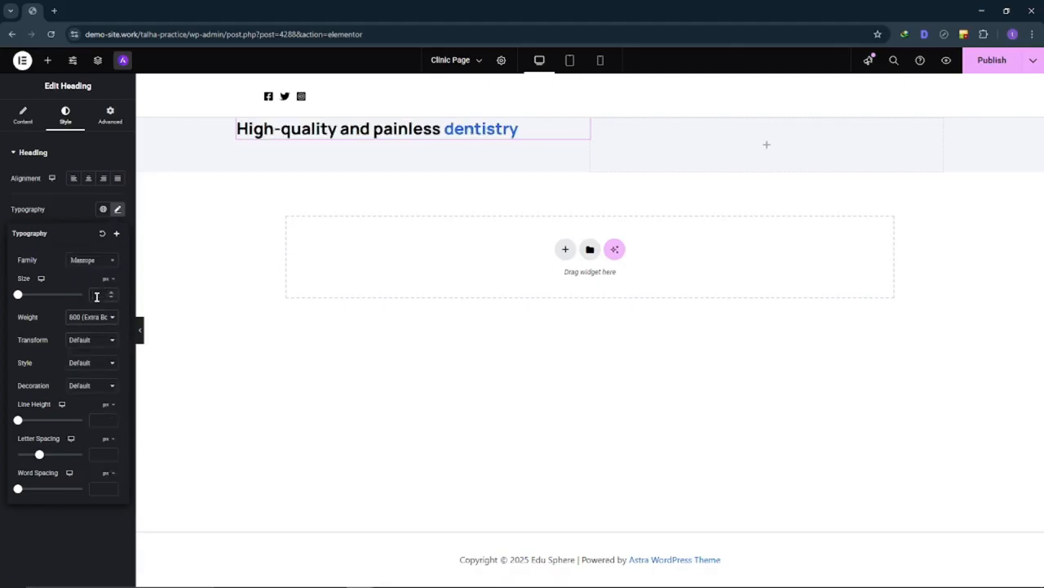
text(60)
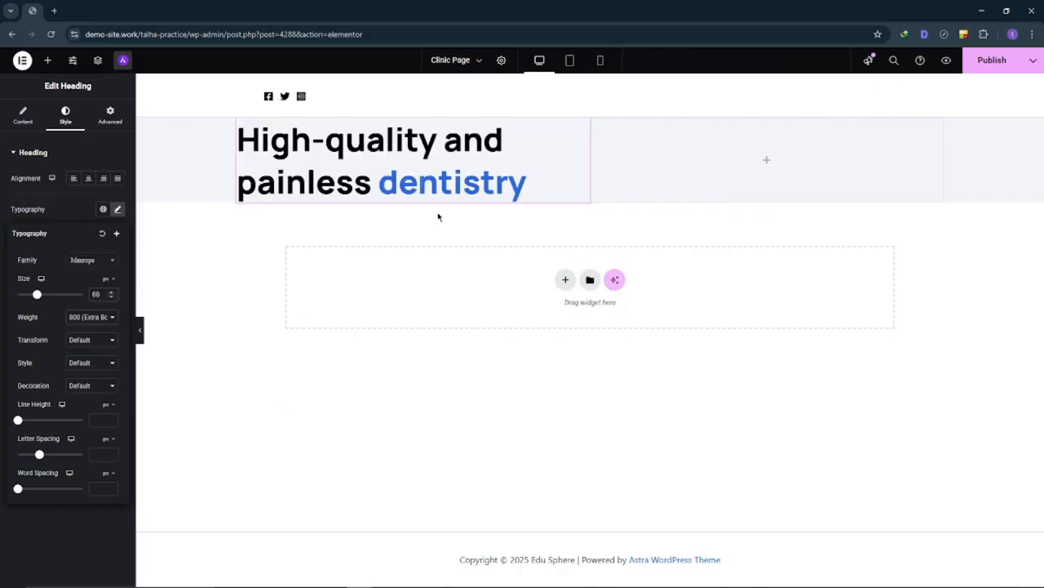
Close the open File Explorer window so that it no longer gets in the way of switching between the two pages.
key(alt+Tab)
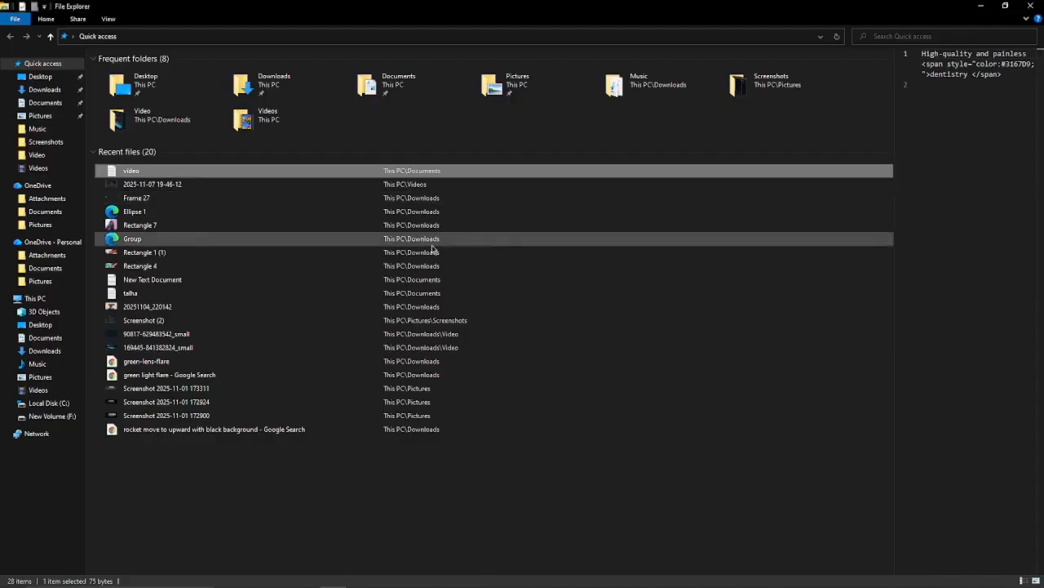
key(alt+Tab)
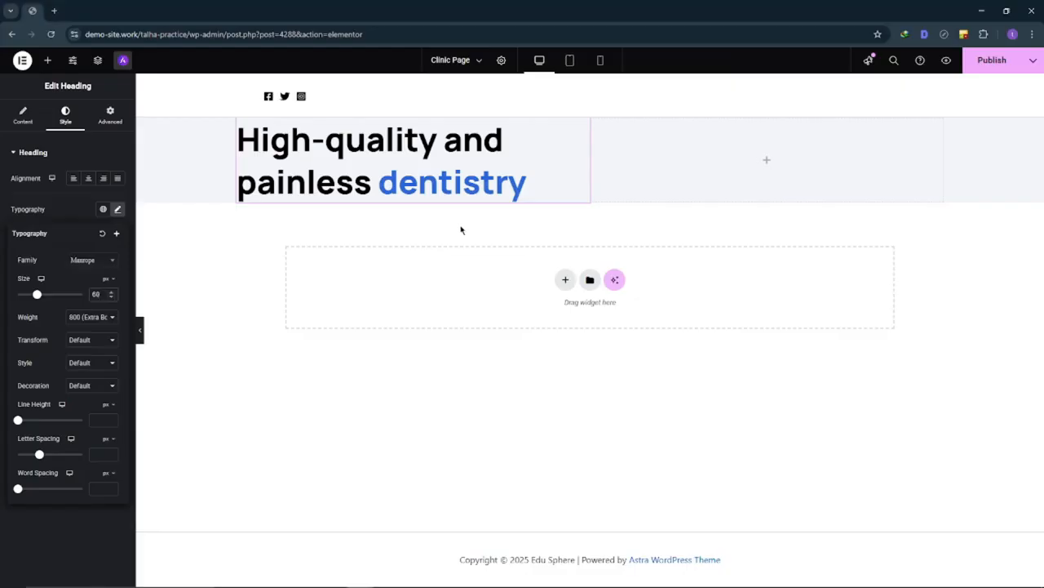
mouse_move(466, 578)
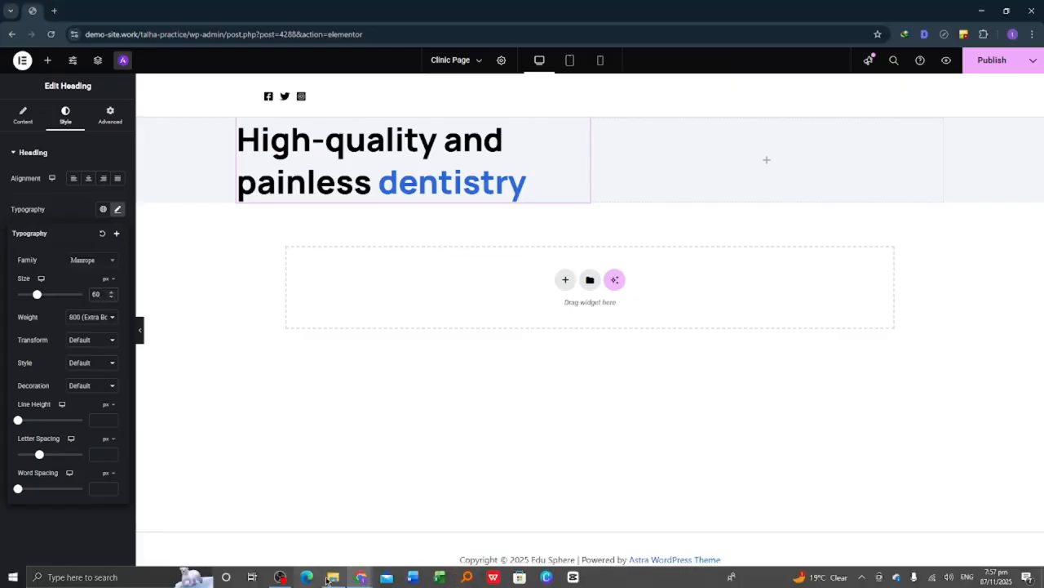
mouse_move(331, 580)
click(384, 494)
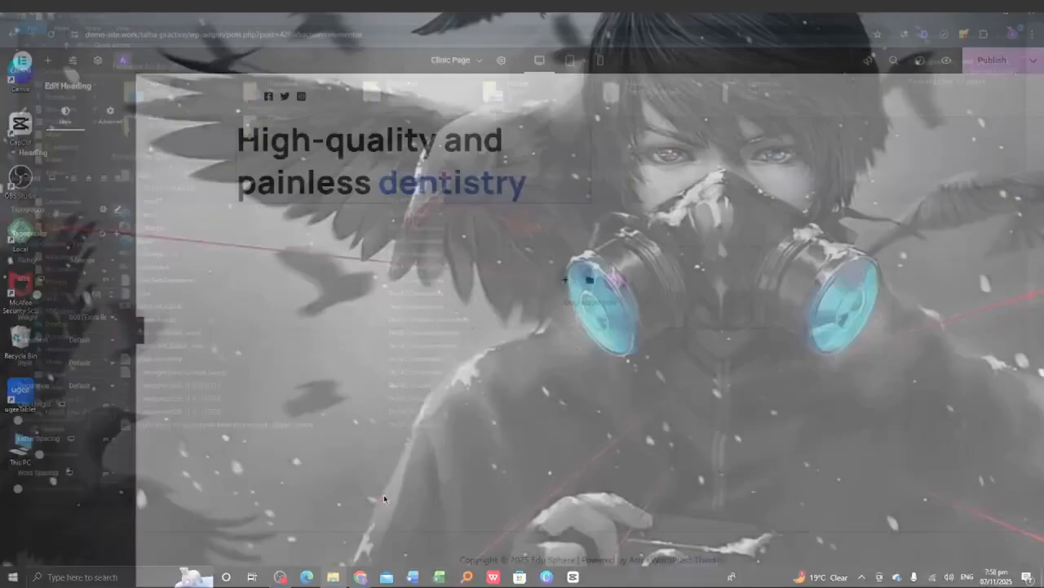
Copy the hero paragraph from the Clinic Single Page reference and return to the Clinic Page editor.
key(alt+Tab)
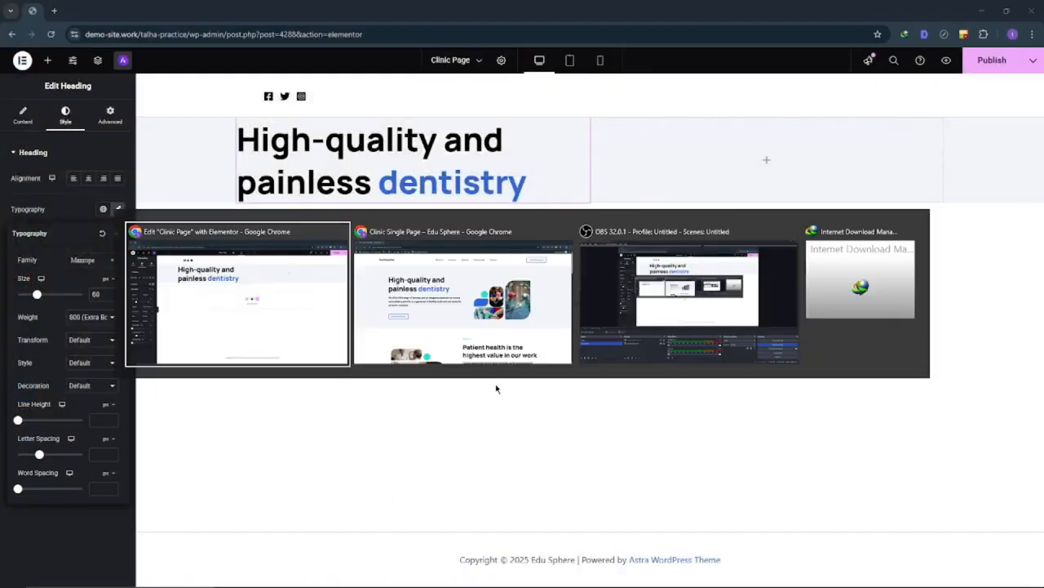
key(alt+Tab)
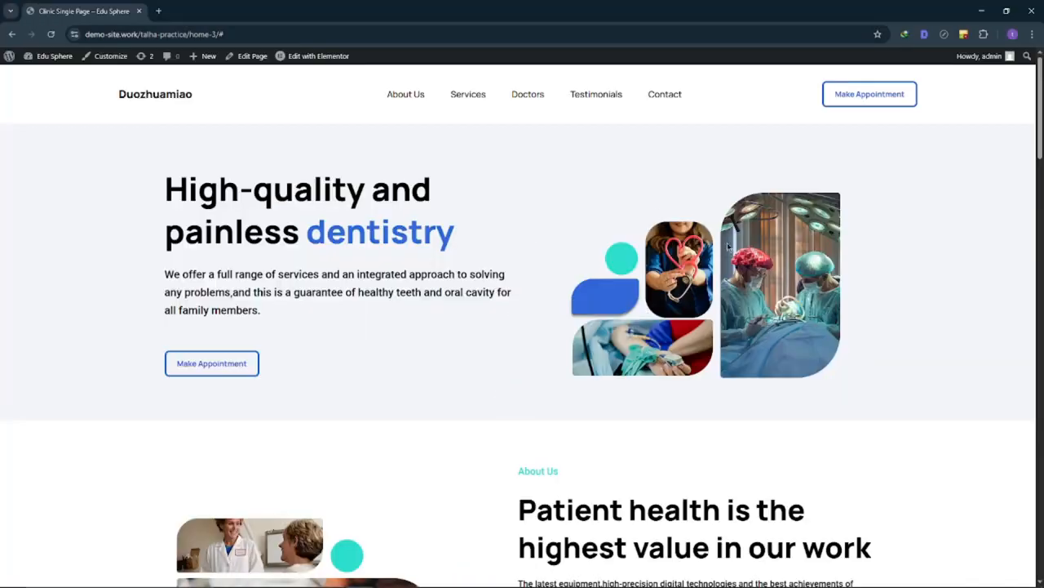
scroll(395, 307, down, 1)
scroll(395, 307, up, 1)
triple_click(247, 284)
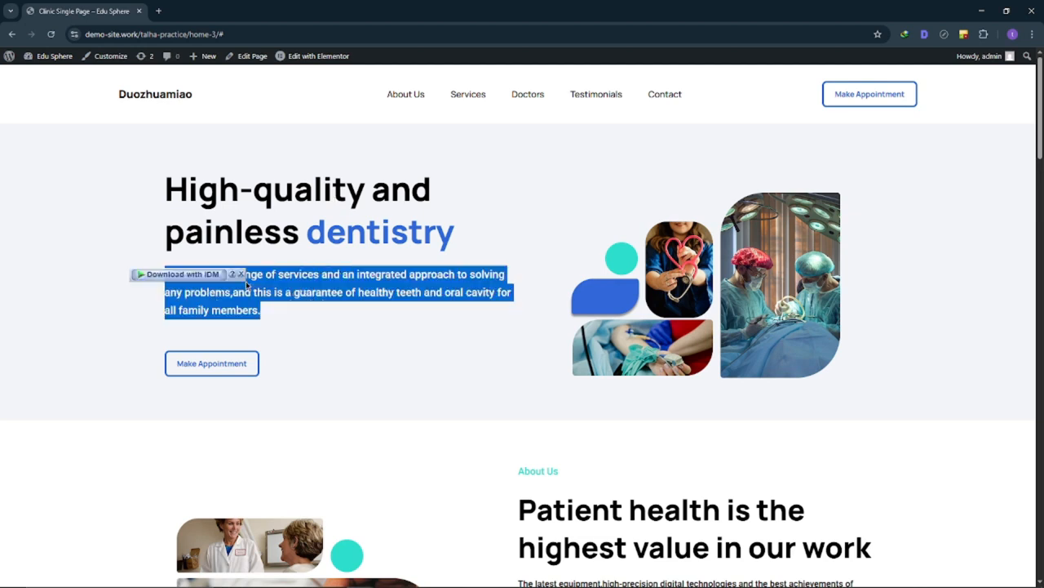
click(412, 341)
key(alt+Tab)
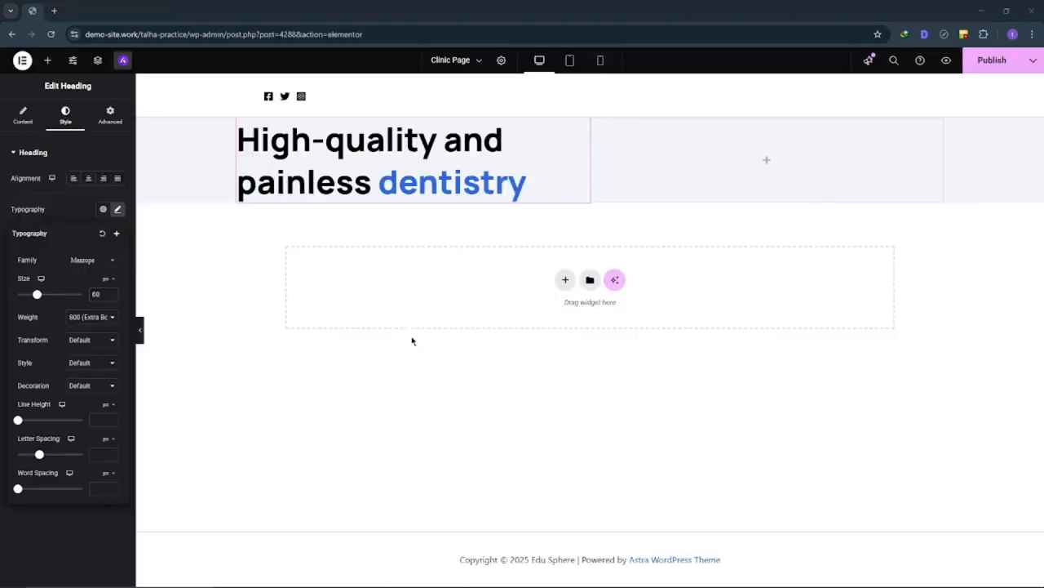
Add a Text Editor widget below the hero heading and replace its placeholder text with the copied paragraph.
click(47, 61)
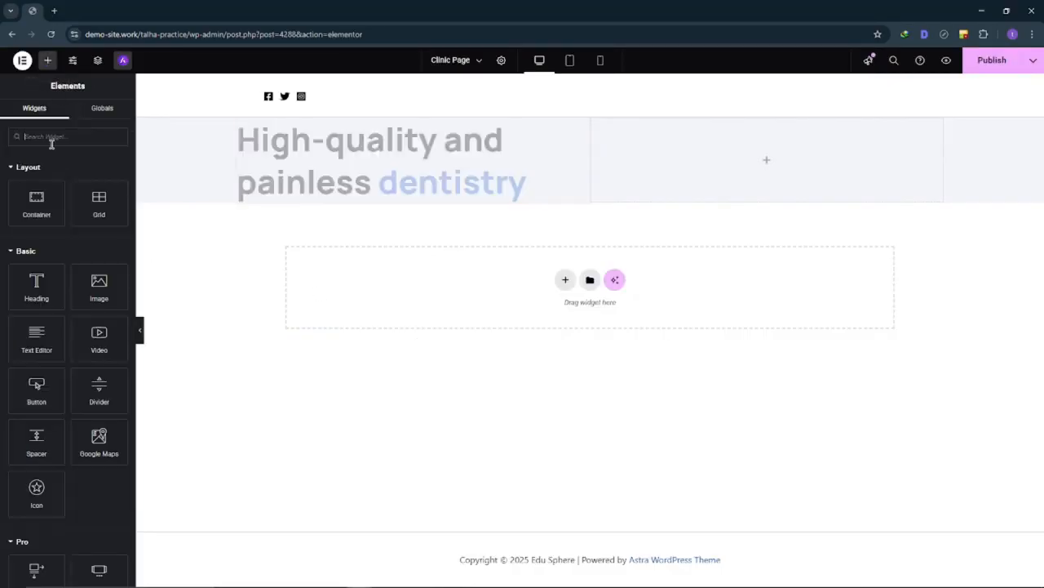
drag(34, 346, 454, 200)
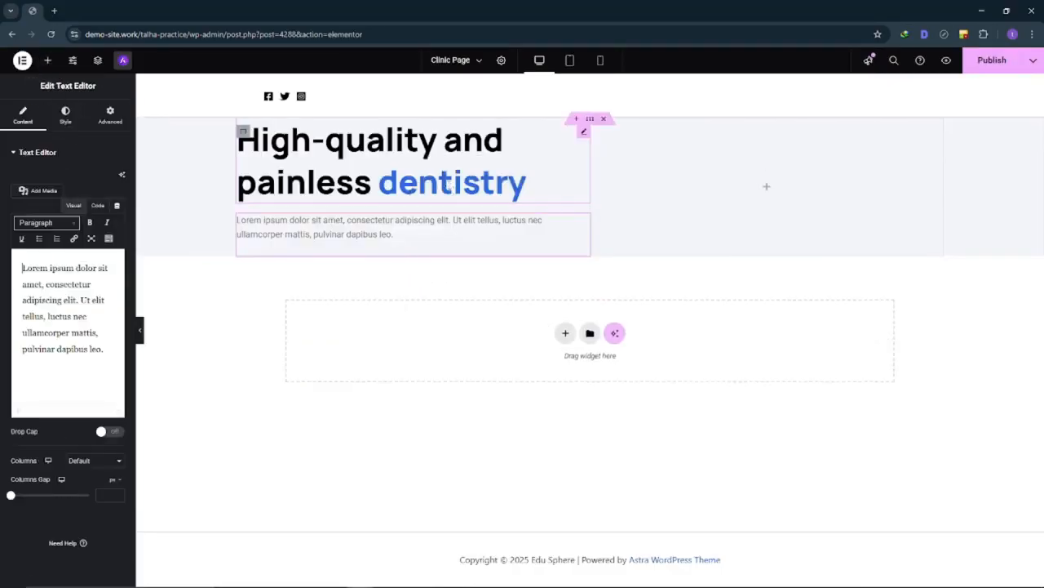
triple_click(101, 319)
key(ctrl+v)
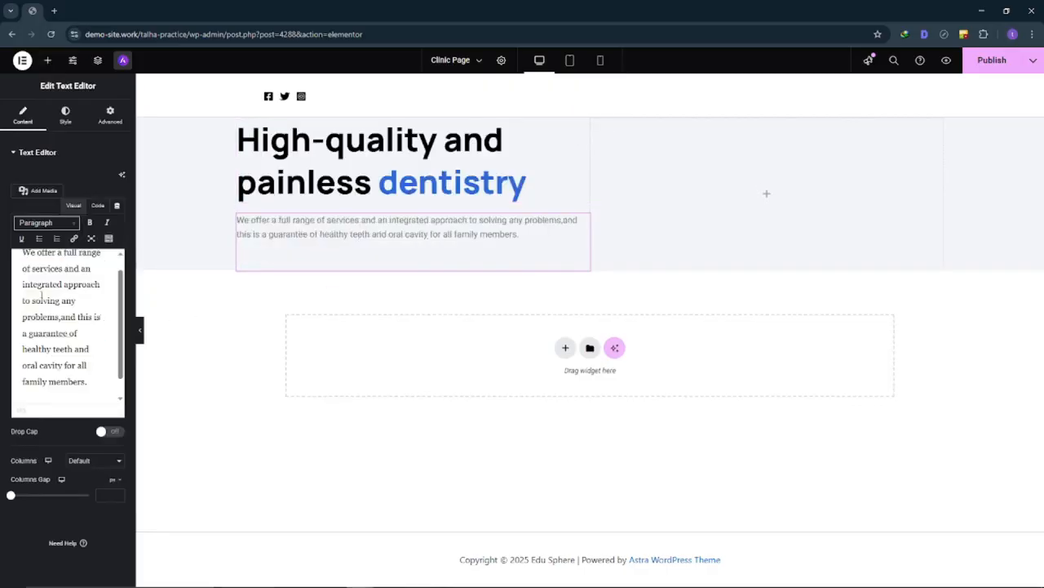
scroll(42, 296, up, 1)
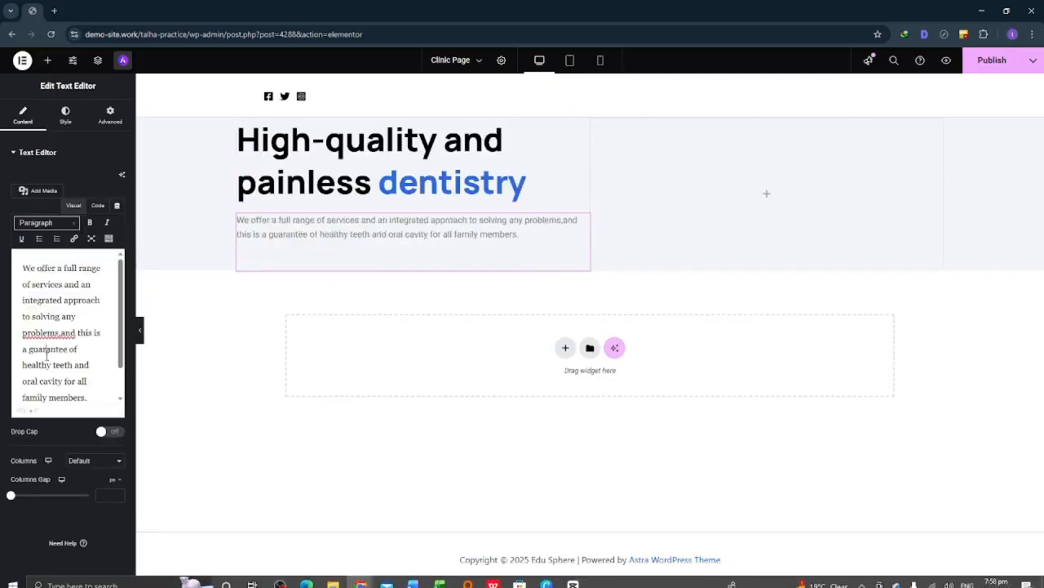
Cut the paragraph out of the visual editor and paste it as plain text into the widget's code view.
key(ctrl+a)
key(ctrl+c)
key(BackSpace)
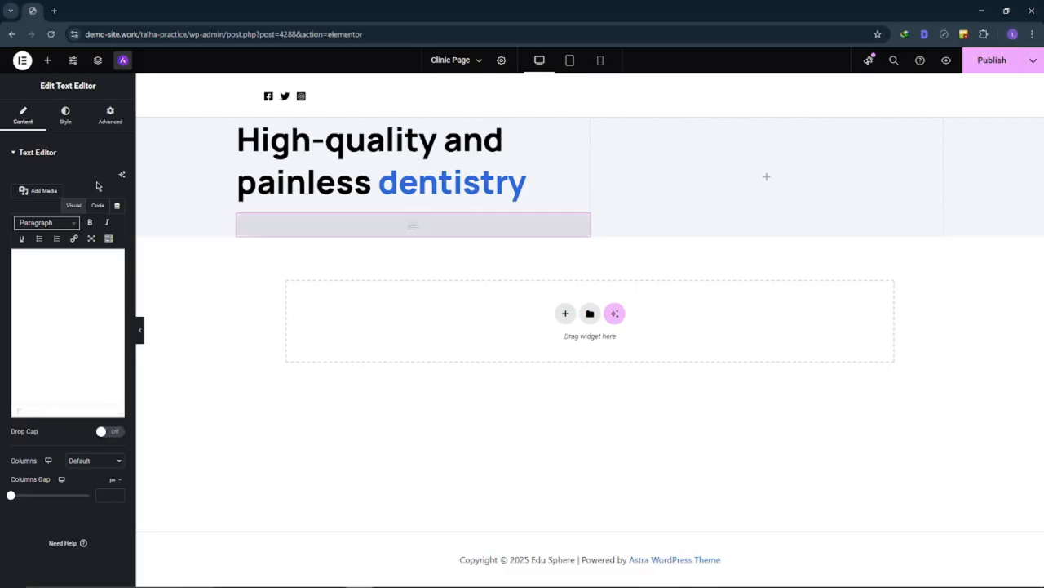
click(97, 207)
click(70, 272)
key(ctrl+v)
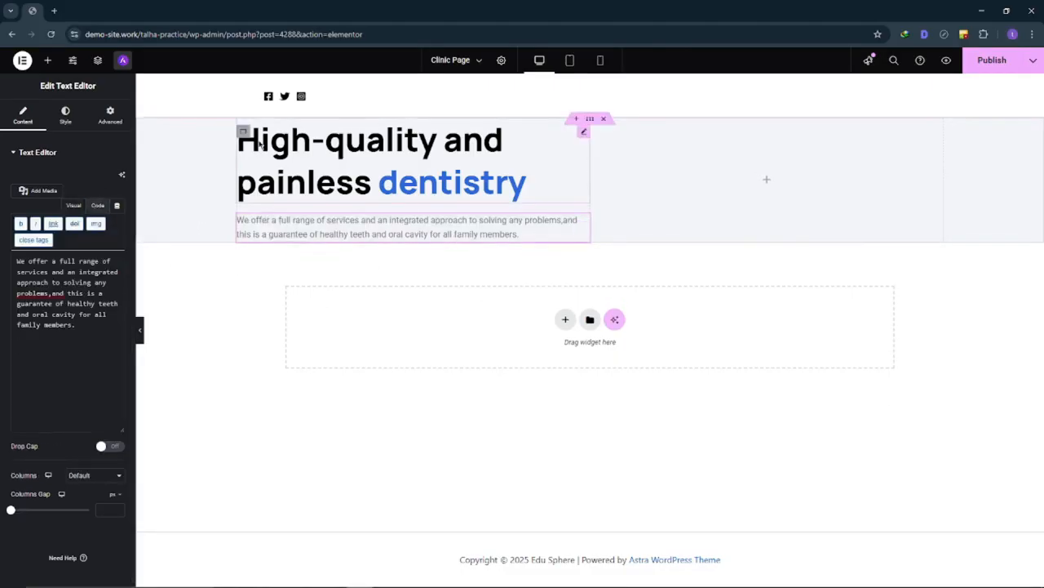
Set the hero paragraph's text color to black, #000000.
click(67, 121)
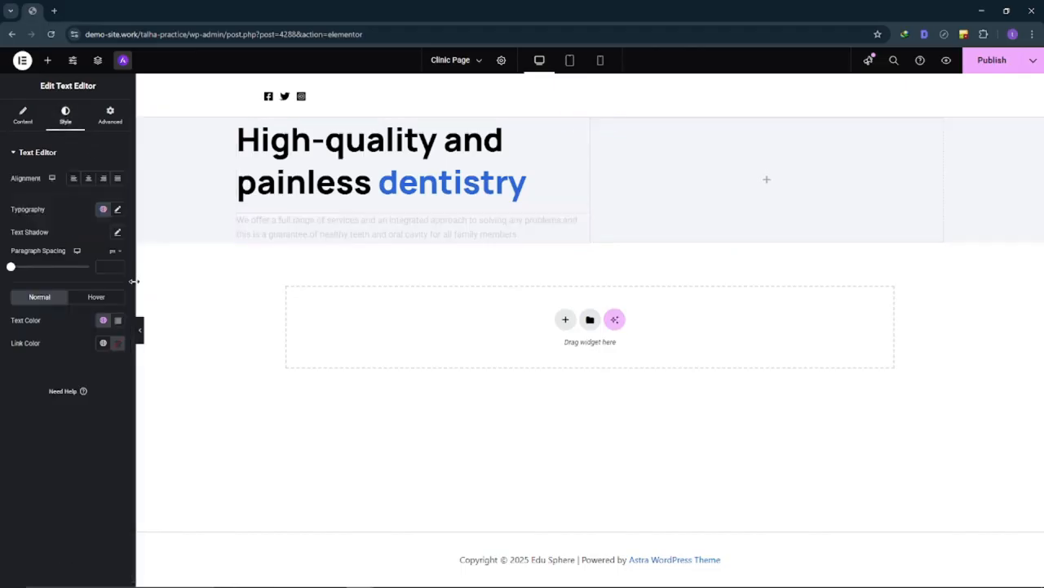
click(118, 320)
drag(84, 395, 2, 527)
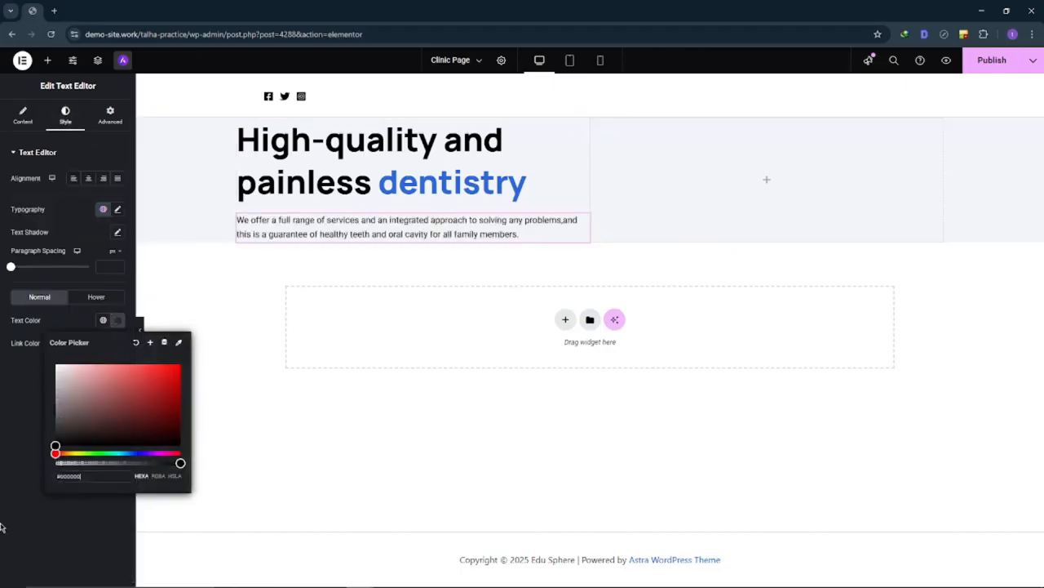
click(1, 545)
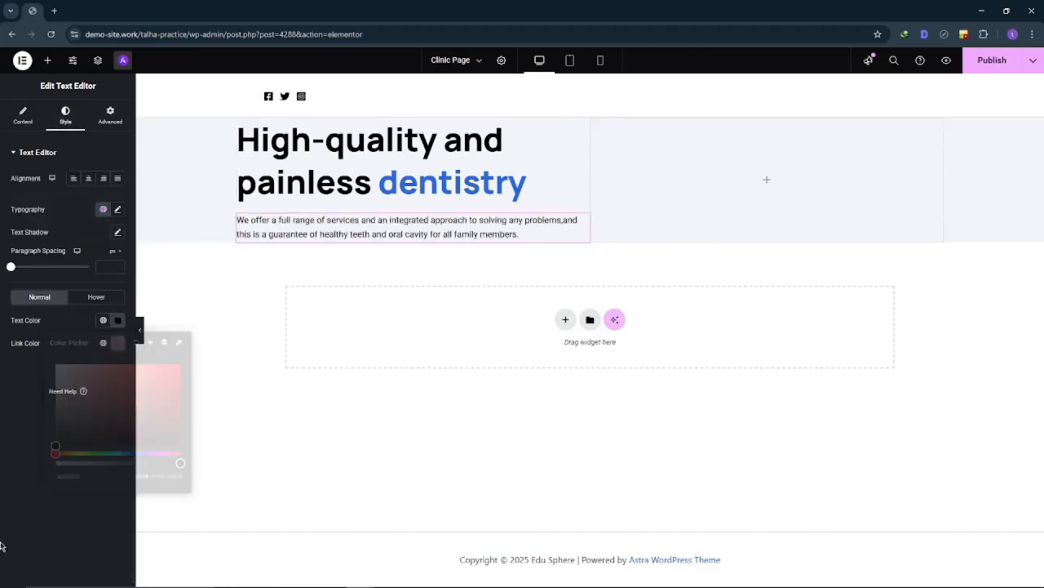
Set the hero paragraph's font family to Manrope and its weight to 500 (Medium).
click(119, 210)
click(87, 260)
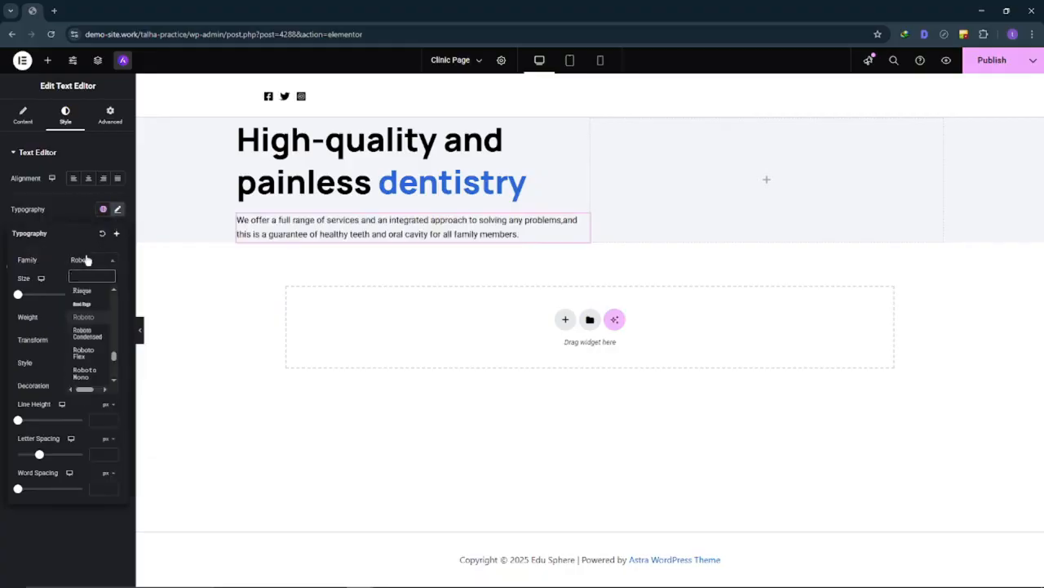
text(man)
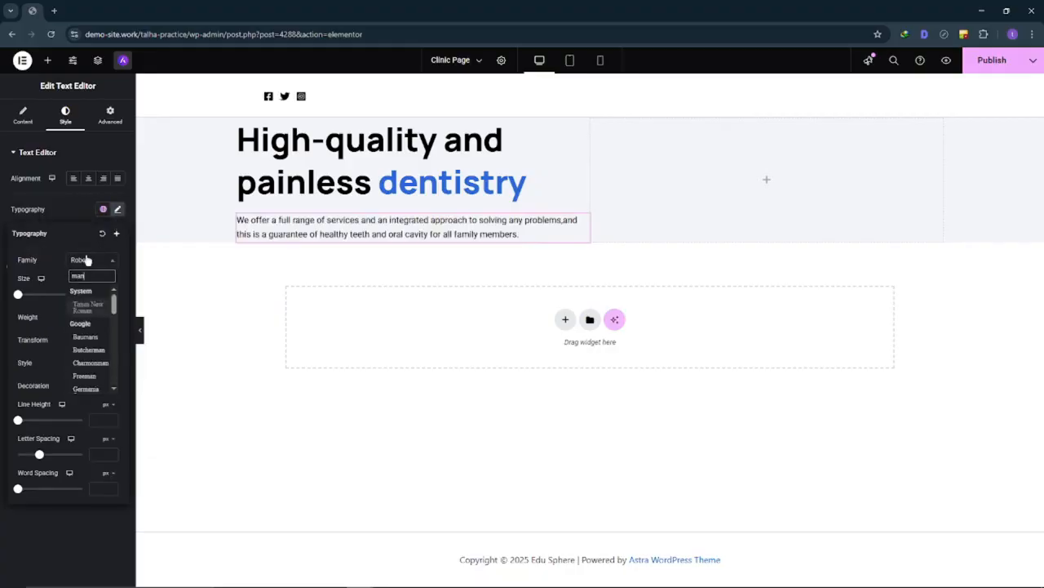
text(rope)
key(Return)
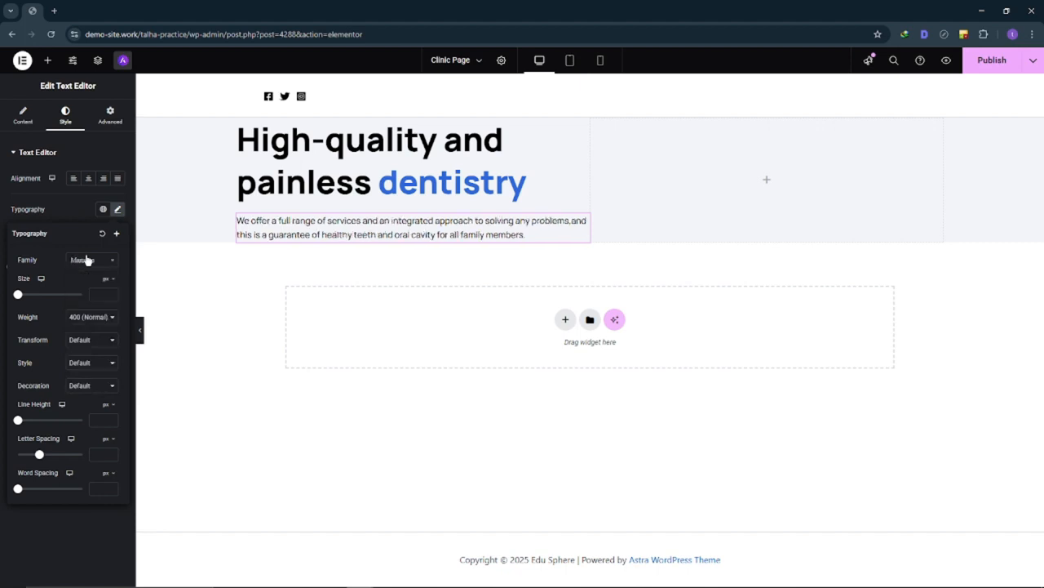
click(90, 317)
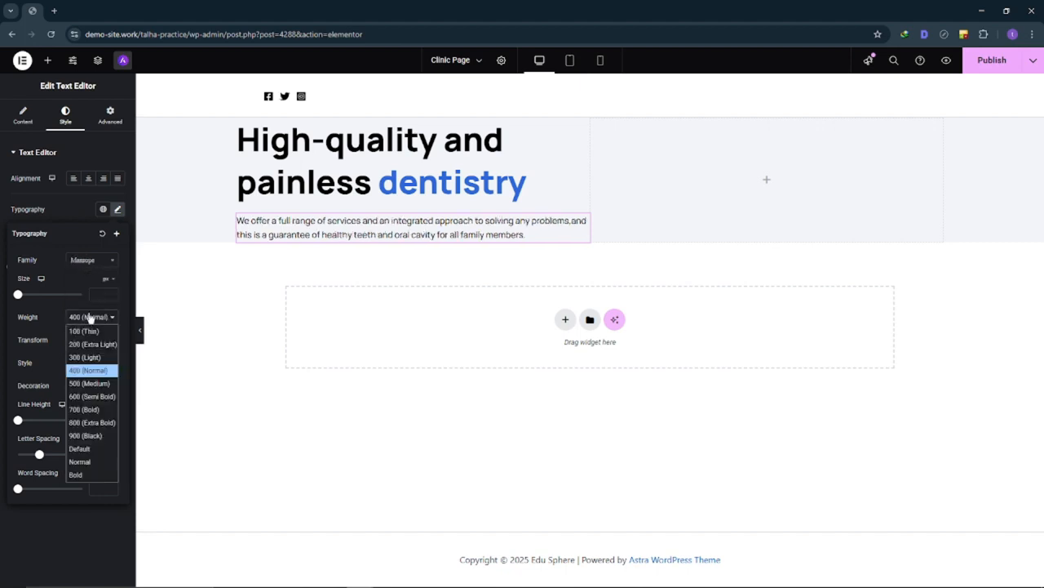
click(100, 383)
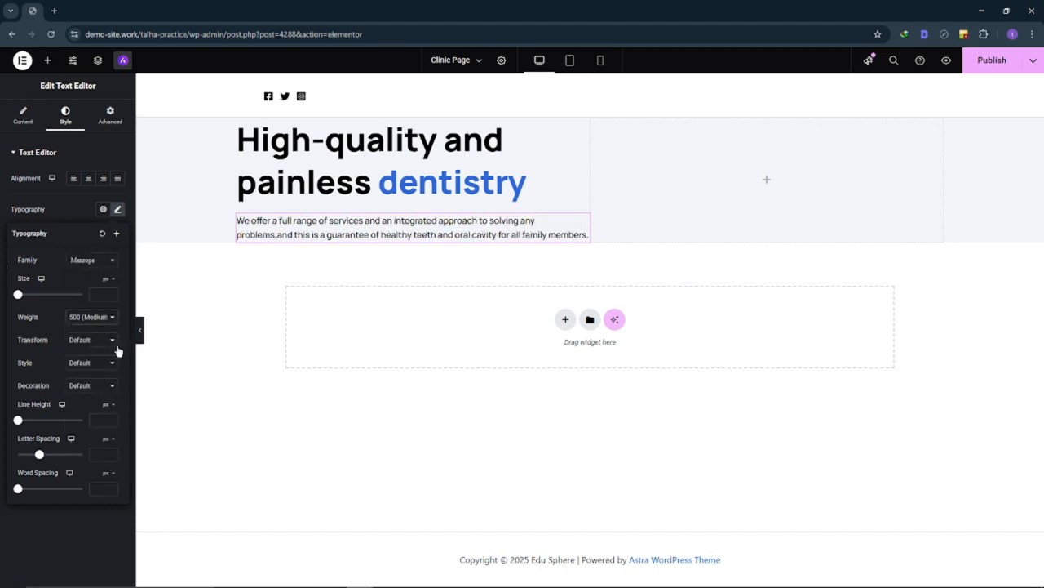
Enlarge the hero paragraph's font size to match the three-line paragraph on the reference page.
click(113, 293)
drag(113, 295, 112, 294)
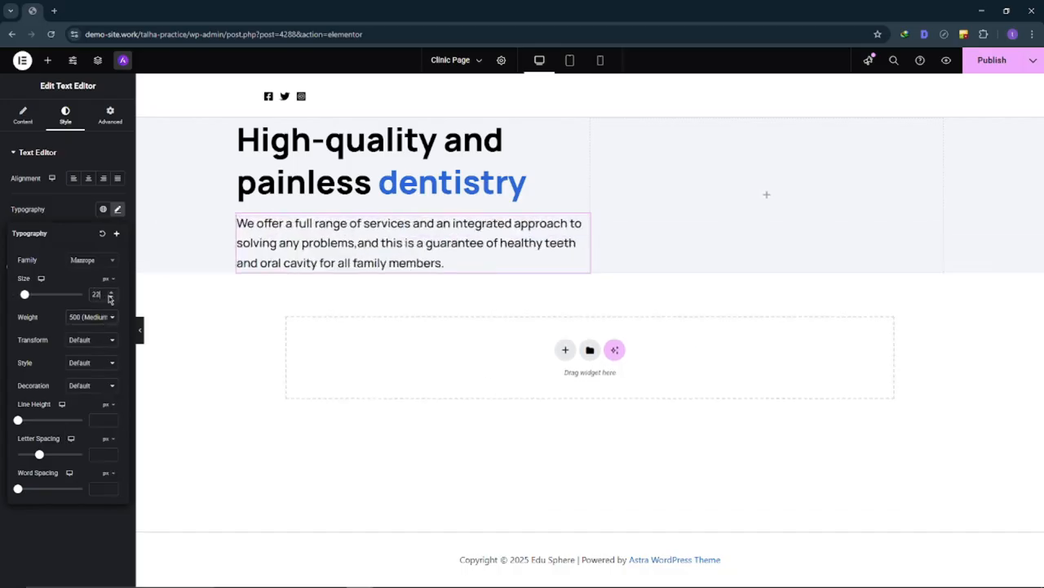
click(110, 298)
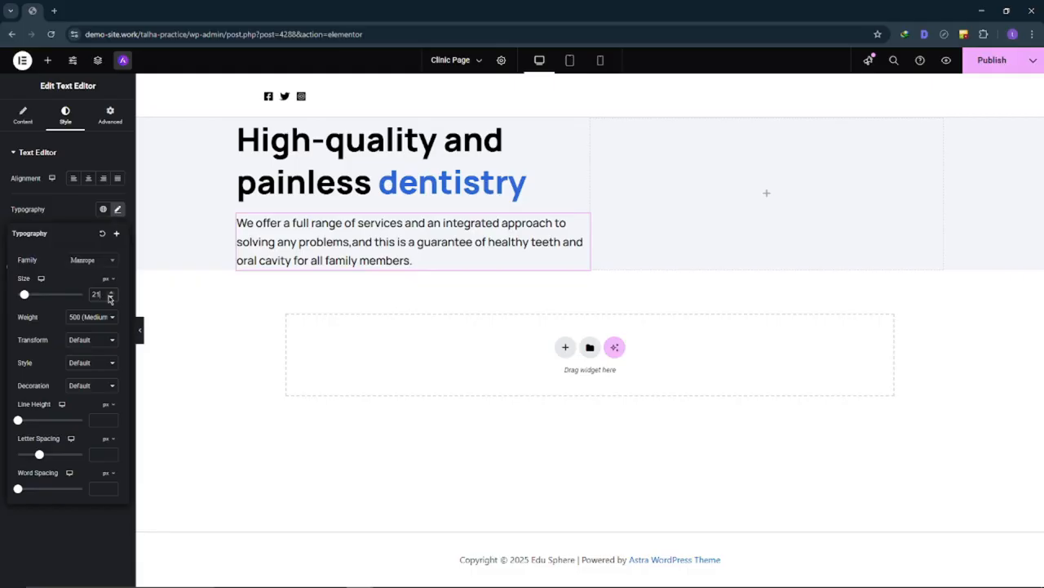
click(110, 298)
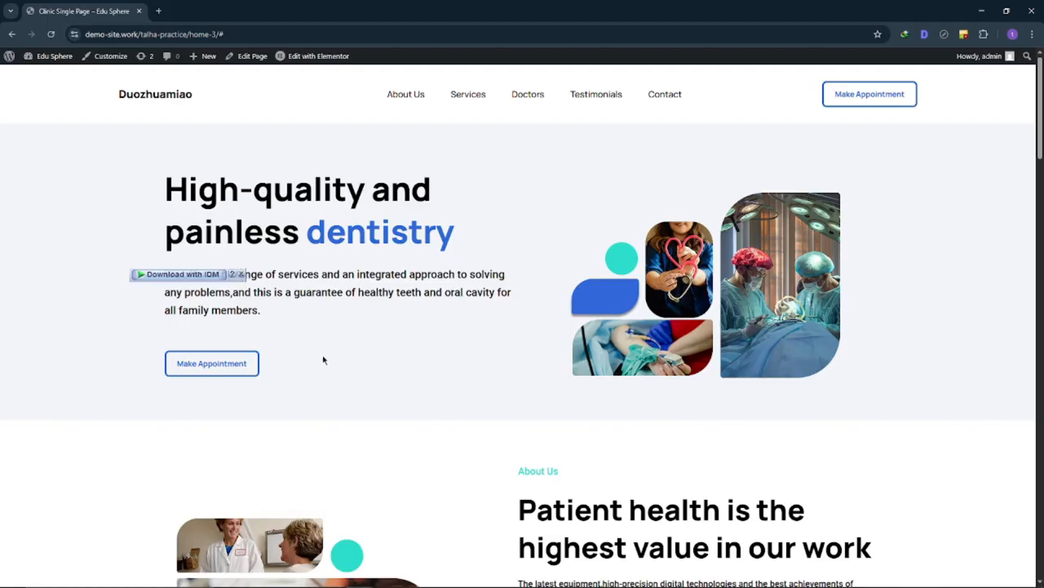
Add a Button widget below the hero paragraph, following the appointment button on the reference page.
click(225, 362)
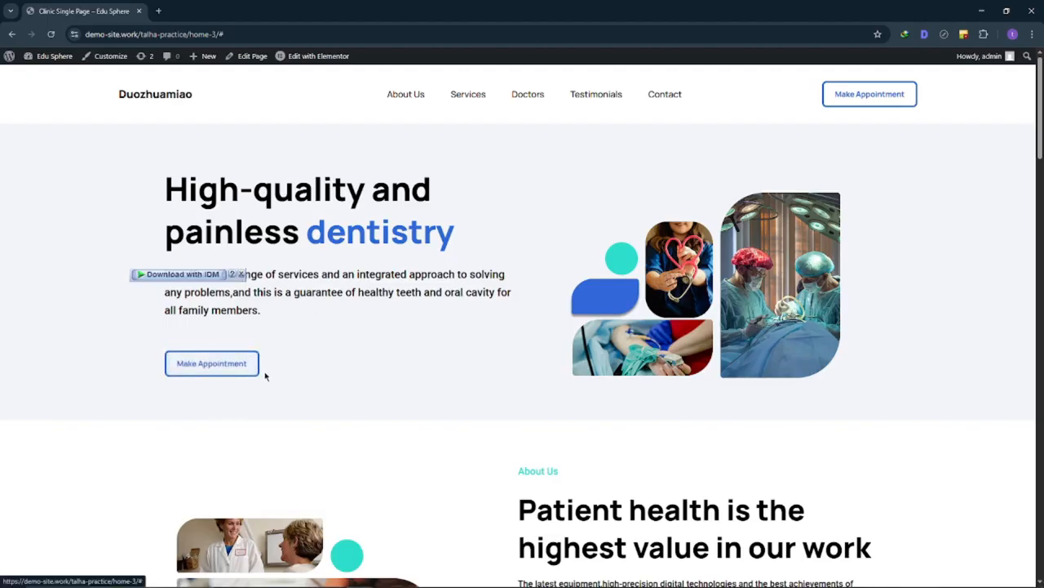
key(alt+Tab)
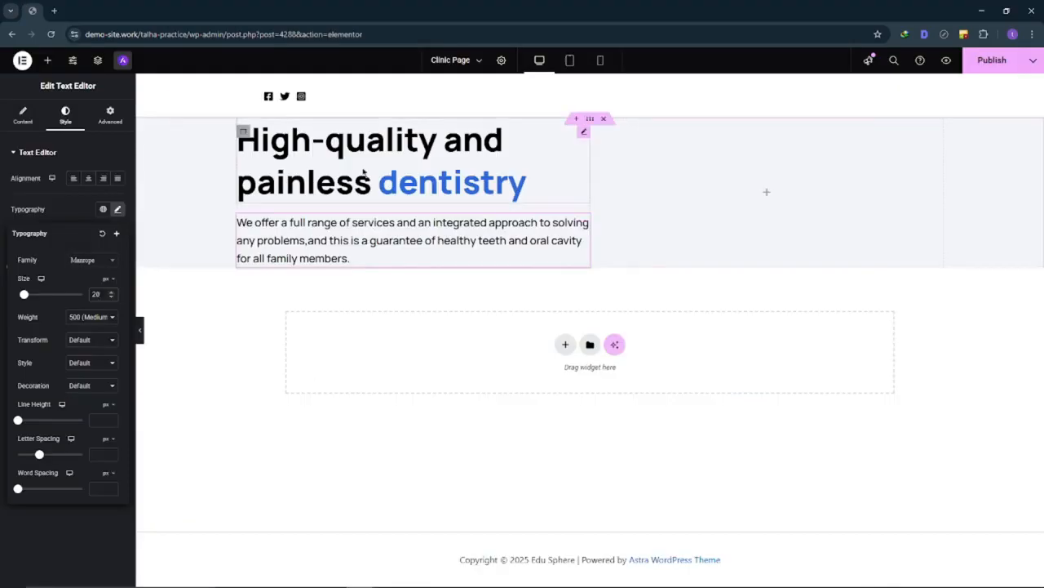
click(47, 62)
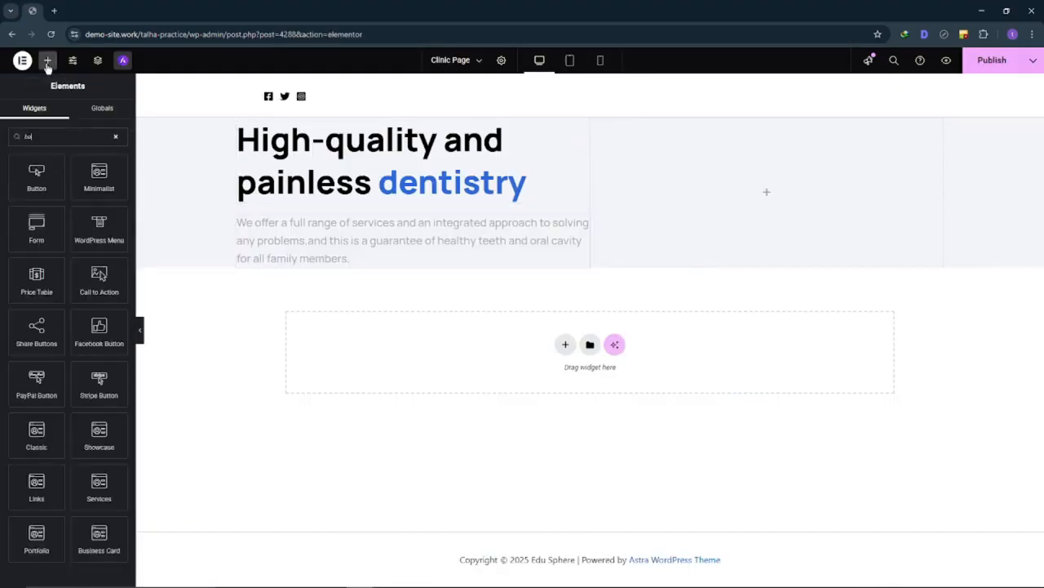
text(button)
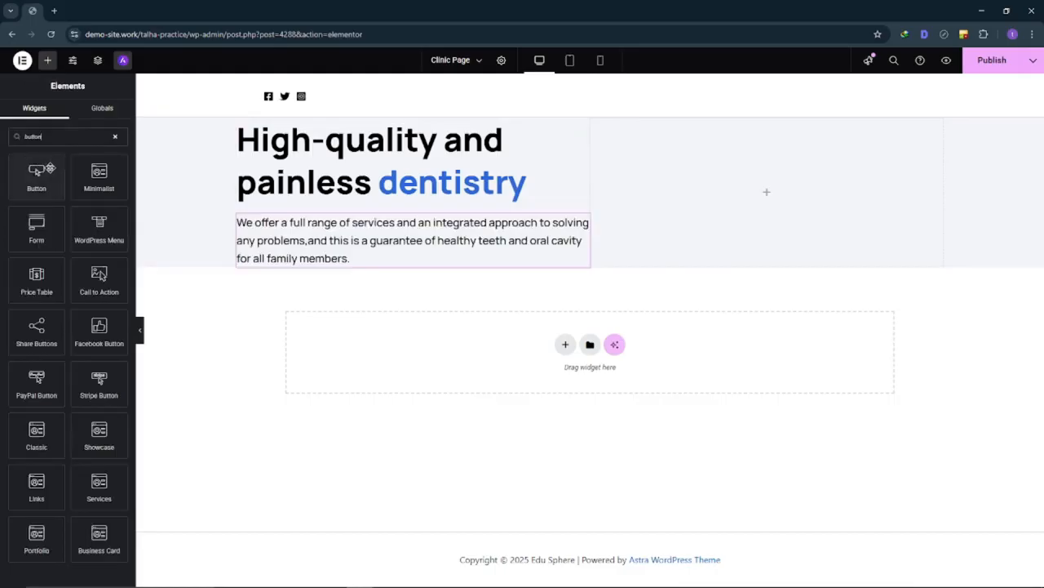
drag(36, 176, 394, 245)
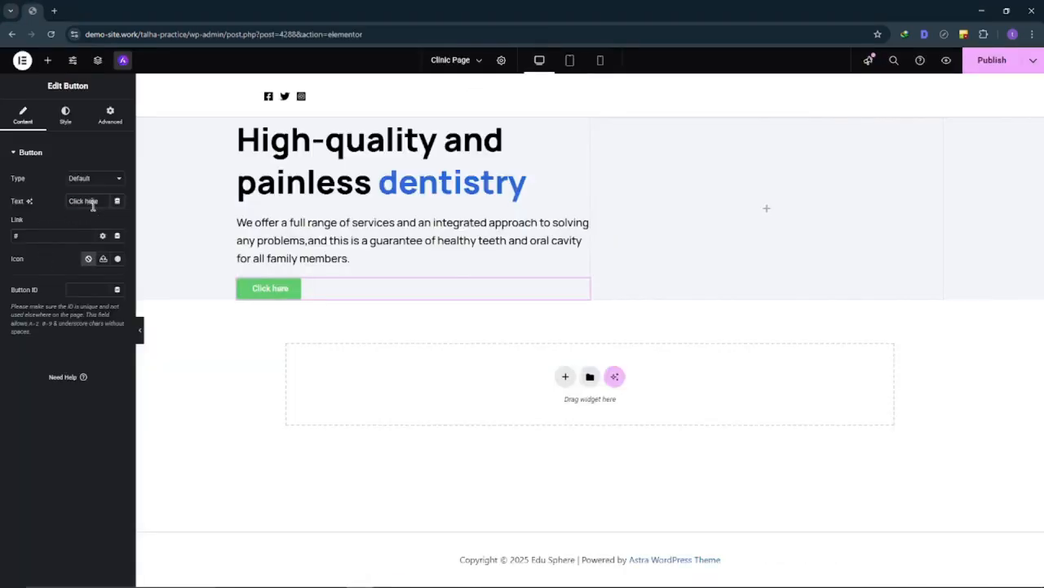
Change the new button's text to "Make Appointment".
triple_click(92, 206)
text(Make Appointmet)
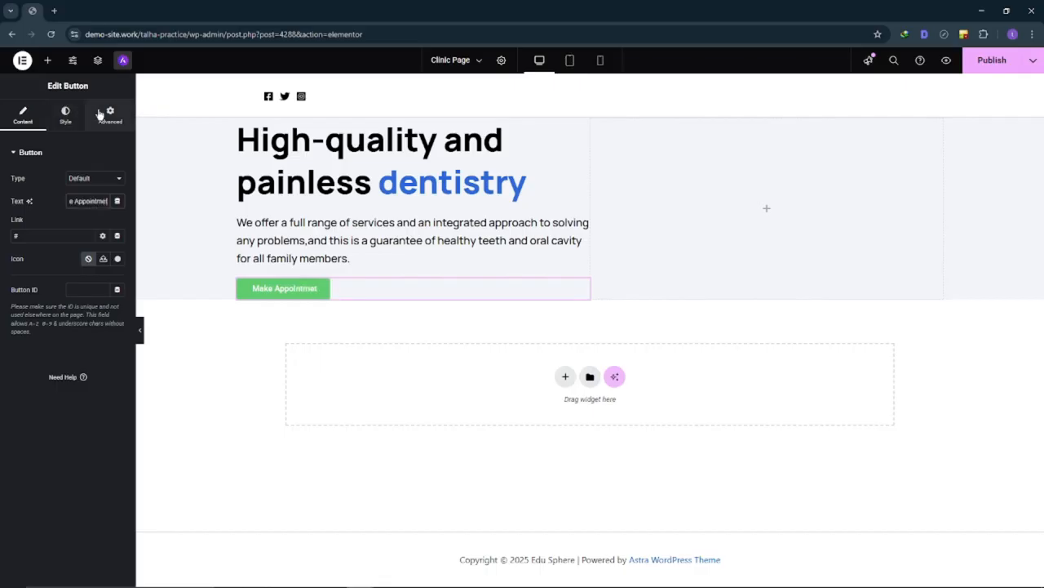
key(BackSpace)
text(nt)
Check the reference button's styling, then copy the blue color code 3167D9 from the hero heading's title markup.
click(66, 116)
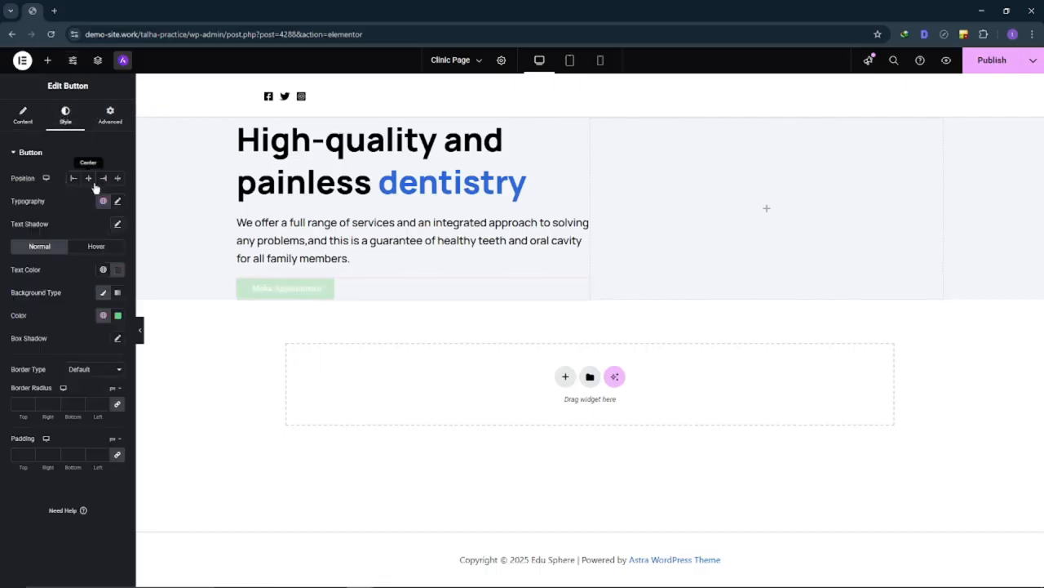
key(alt+Tab)
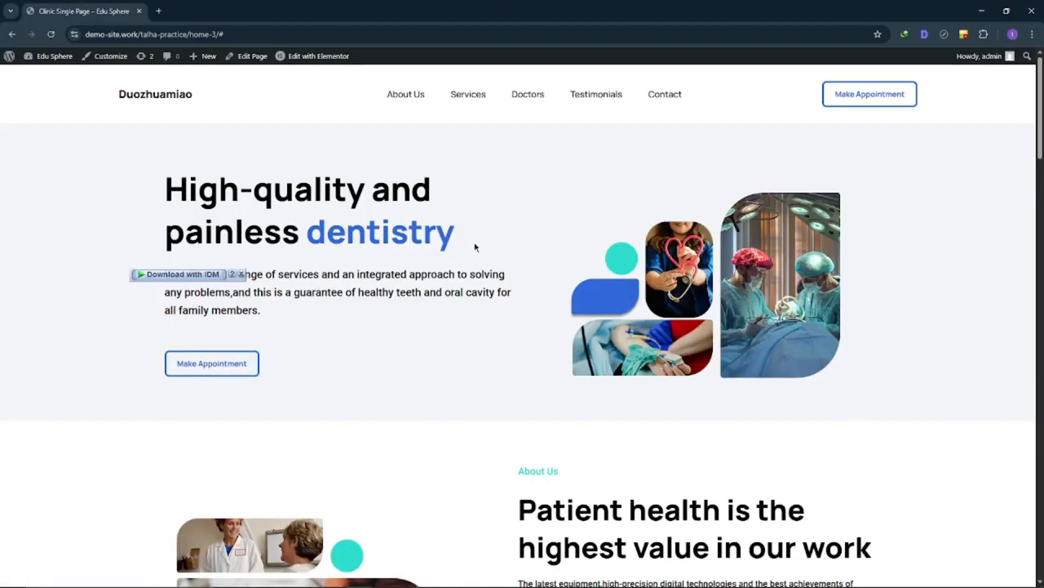
key(alt+Tab)
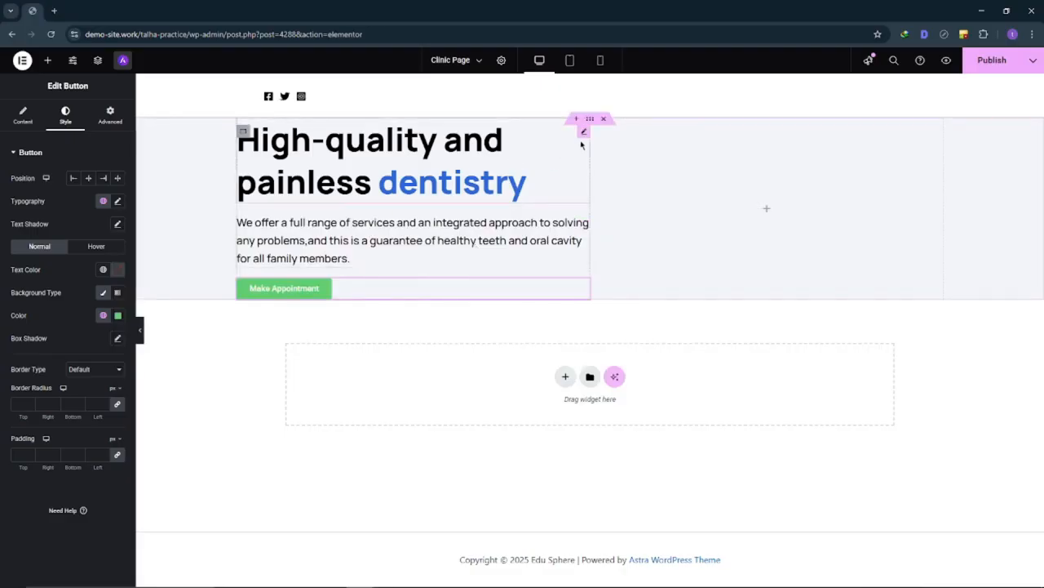
click(581, 134)
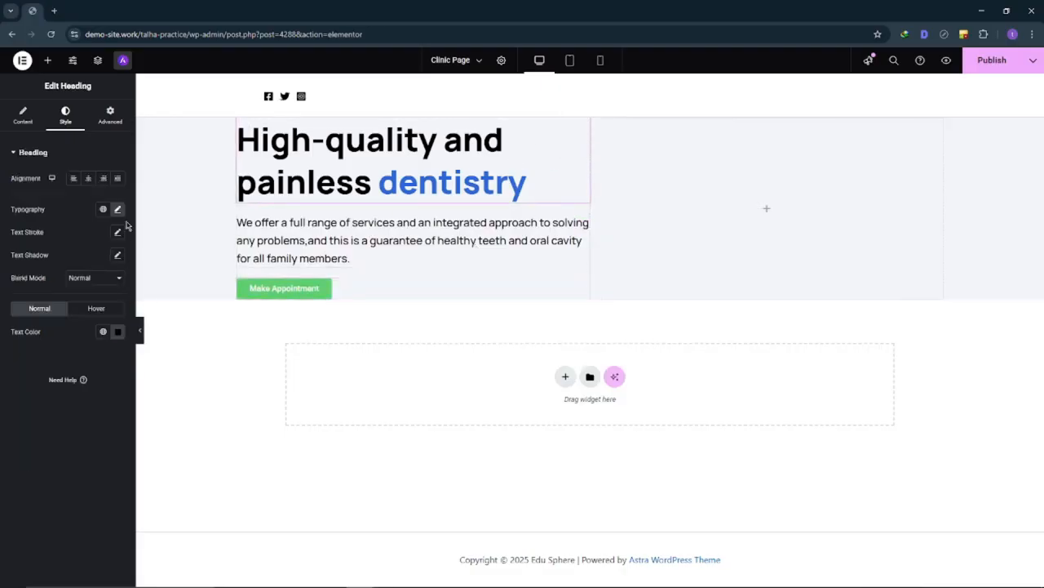
click(24, 118)
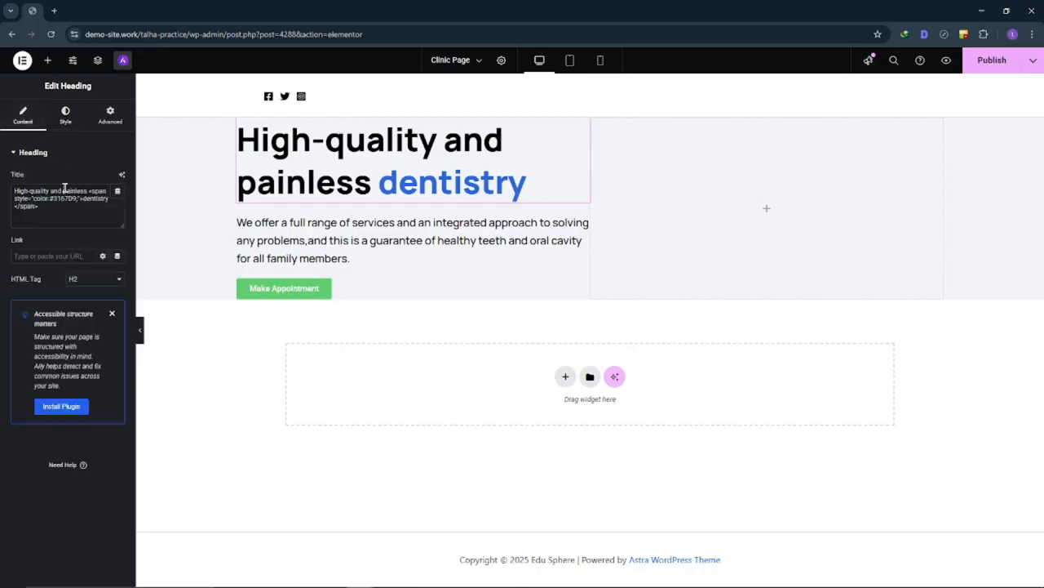
drag(53, 198, 74, 197)
key(ctrl+c)
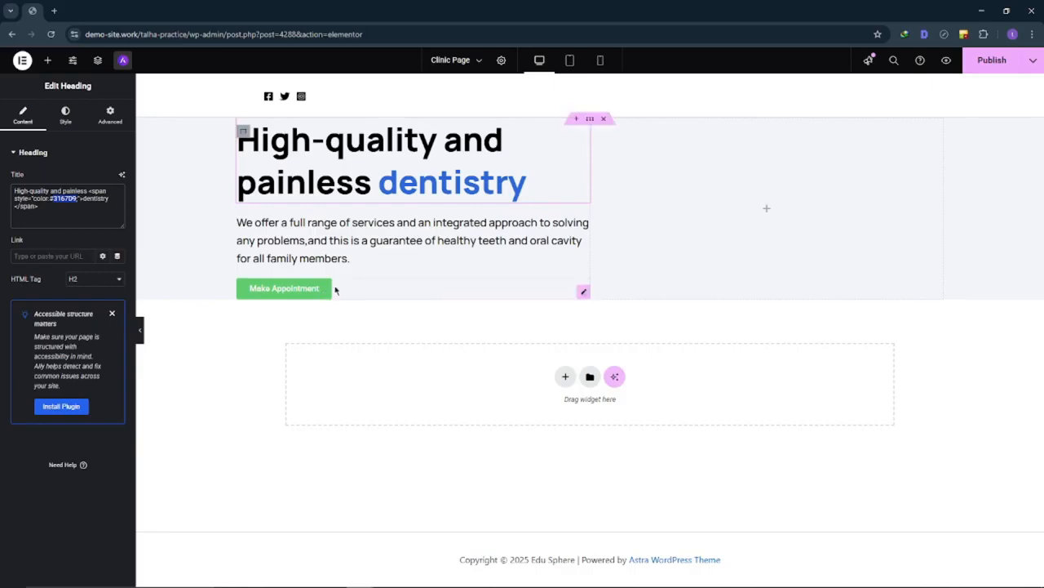
Give the Make Appointment button a solid border in the copied blue, #3167D9.
click(584, 296)
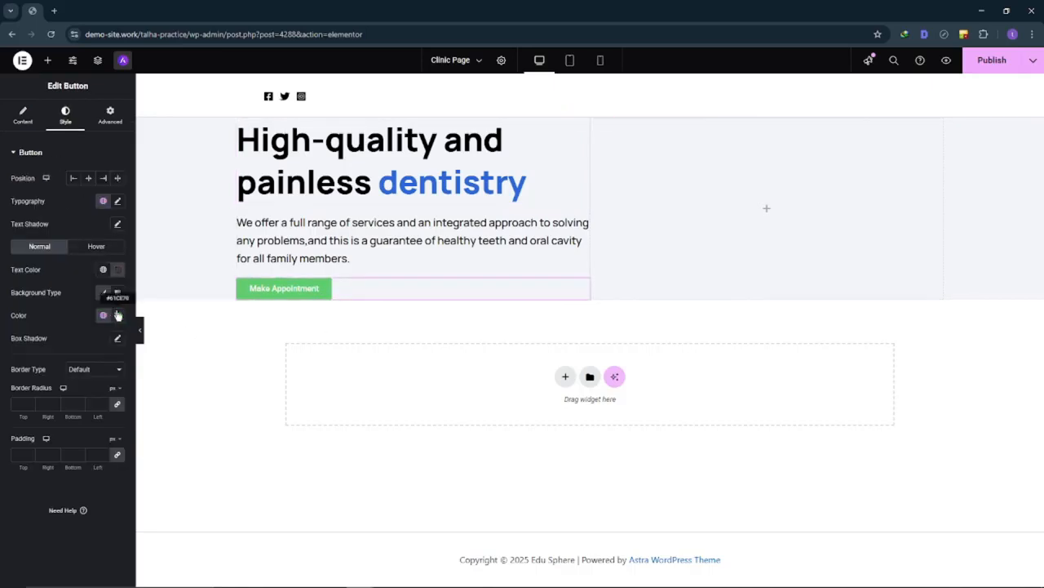
click(105, 369)
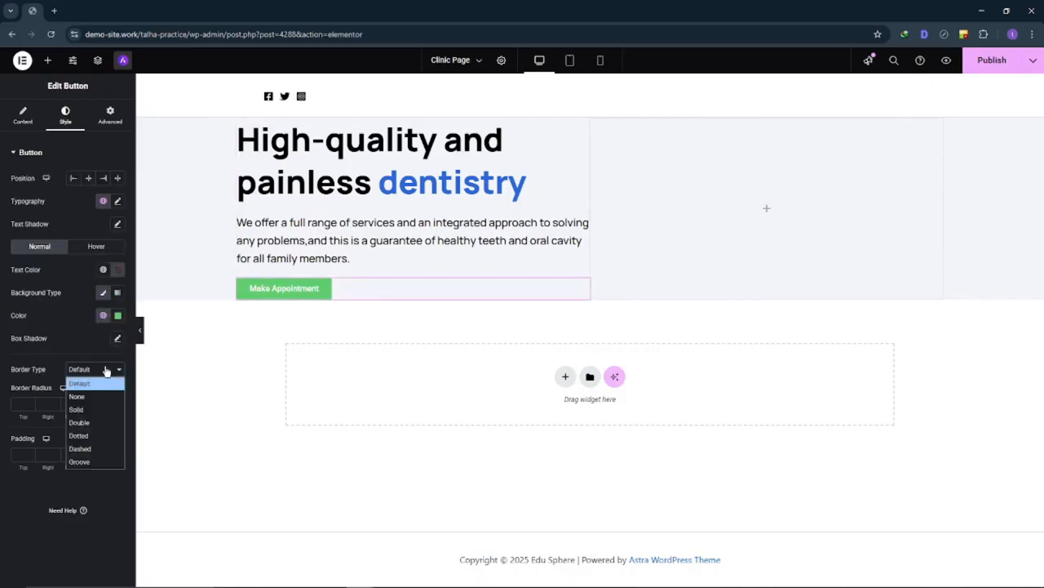
click(90, 410)
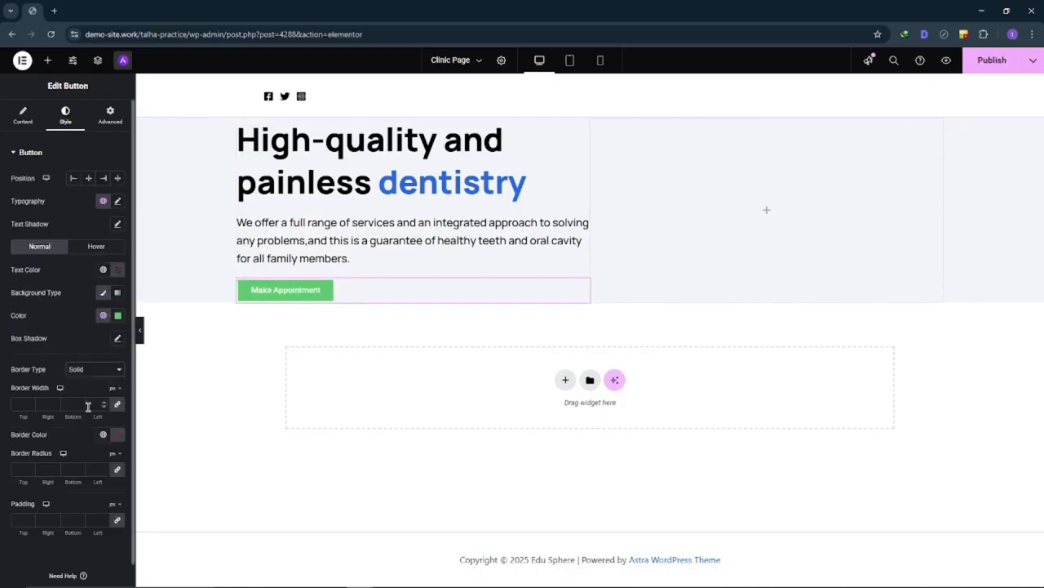
click(119, 434)
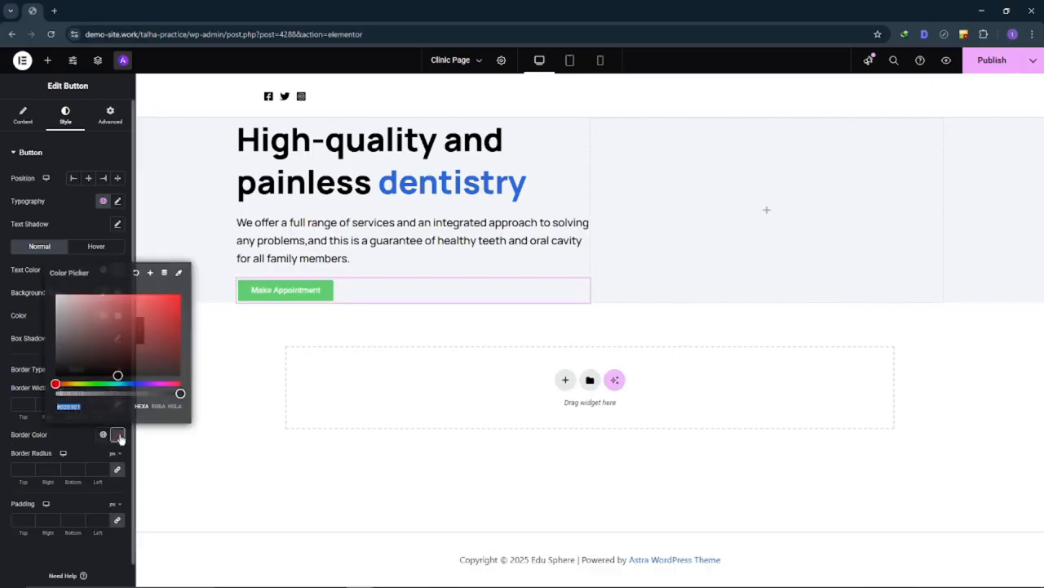
click(182, 514)
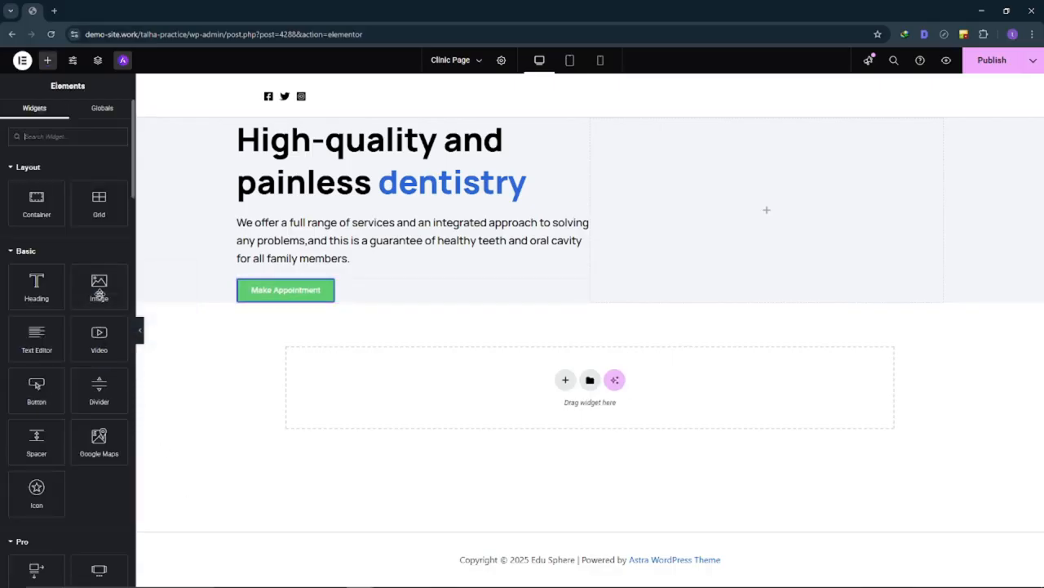
Make the Make Appointment button's background color fully transparent and compare it with the reference page.
click(314, 296)
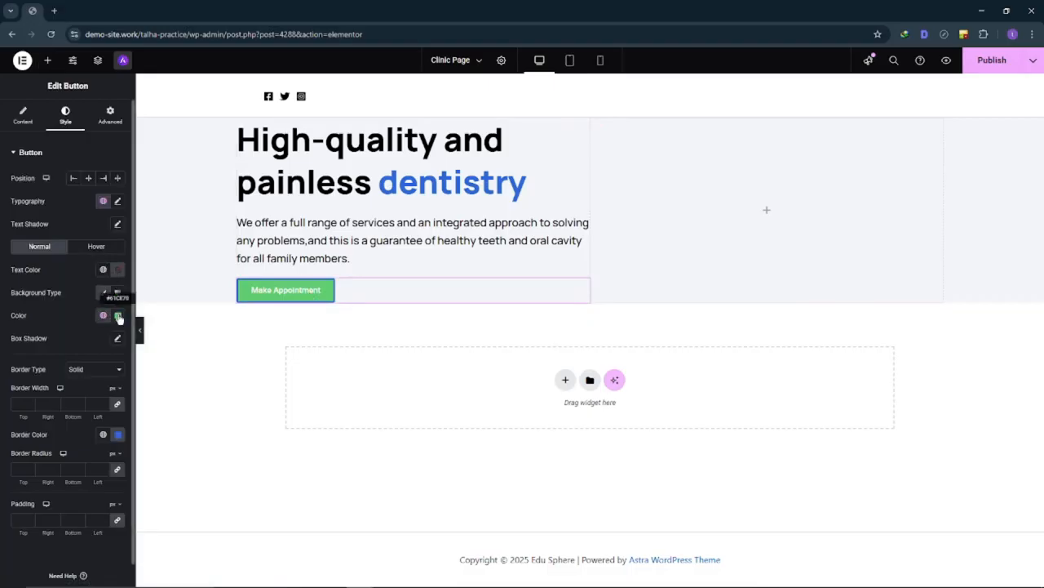
click(118, 315)
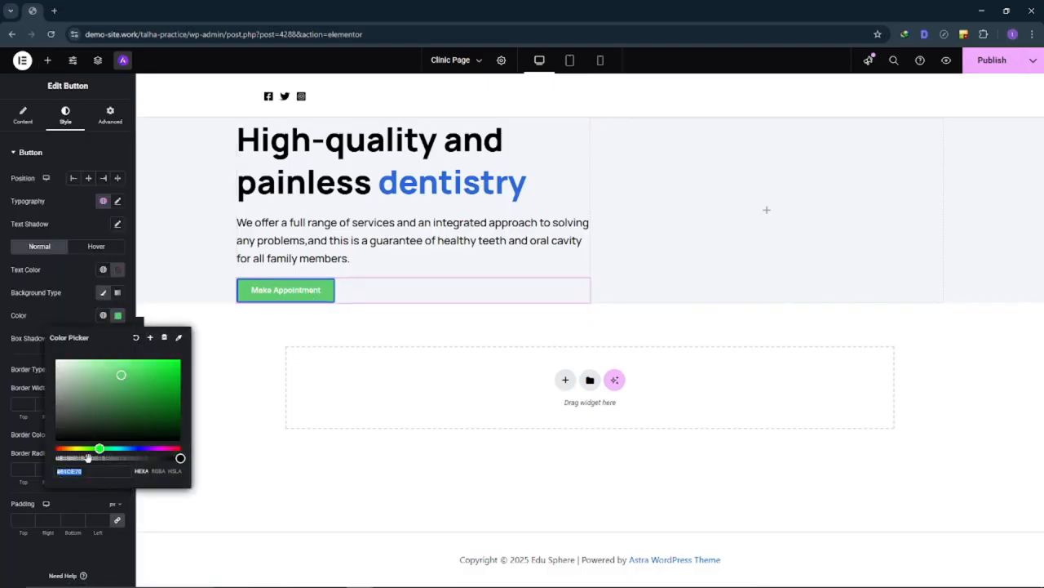
drag(86, 459, 54, 458)
key(alt+Tab)
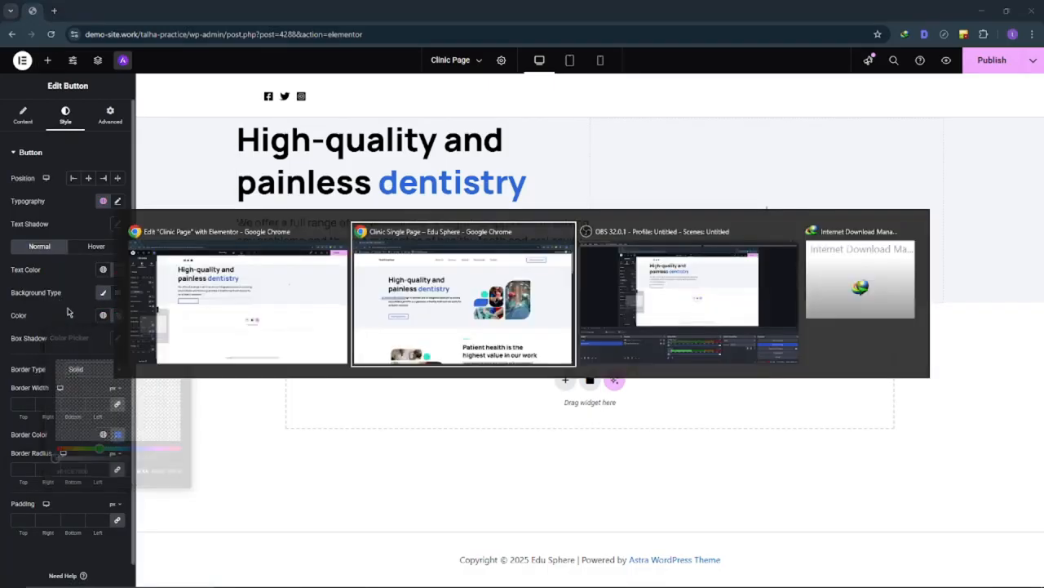
key(alt+Tab)
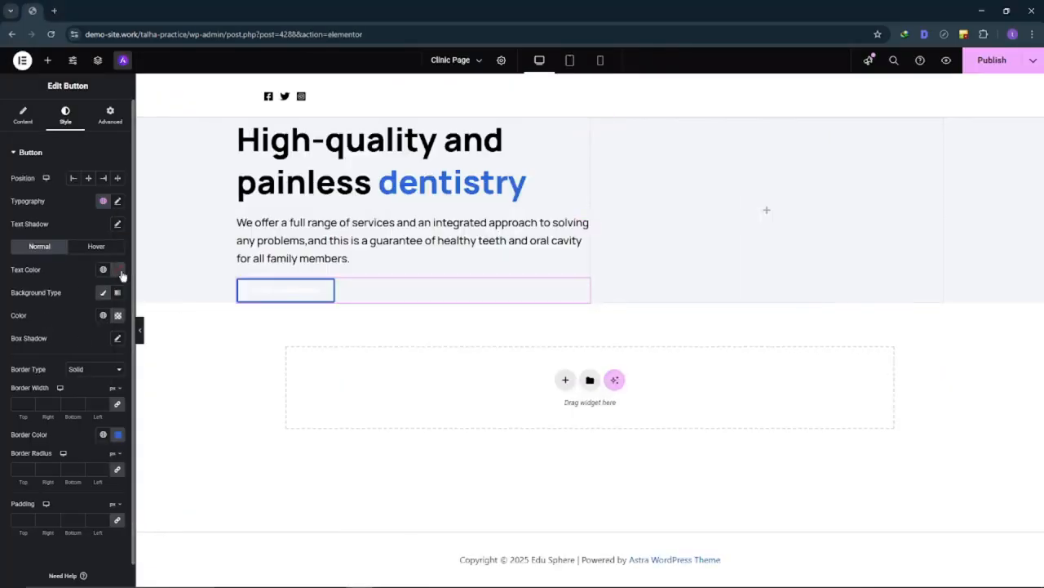
Set the button's text color to #3167D9 and its border radius to 8 px on all corners.
click(119, 271)
key(ctrl+v)
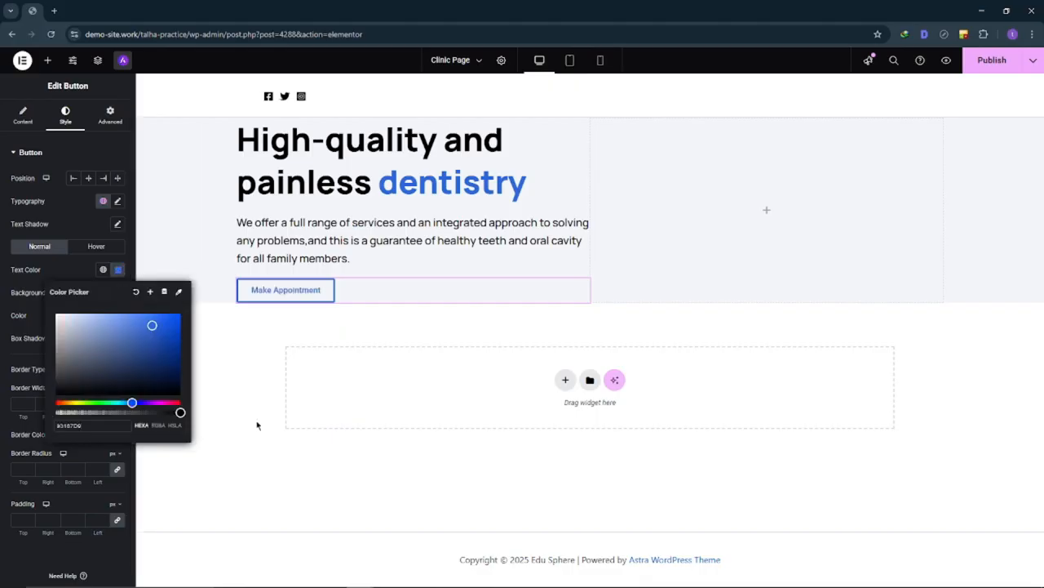
click(256, 424)
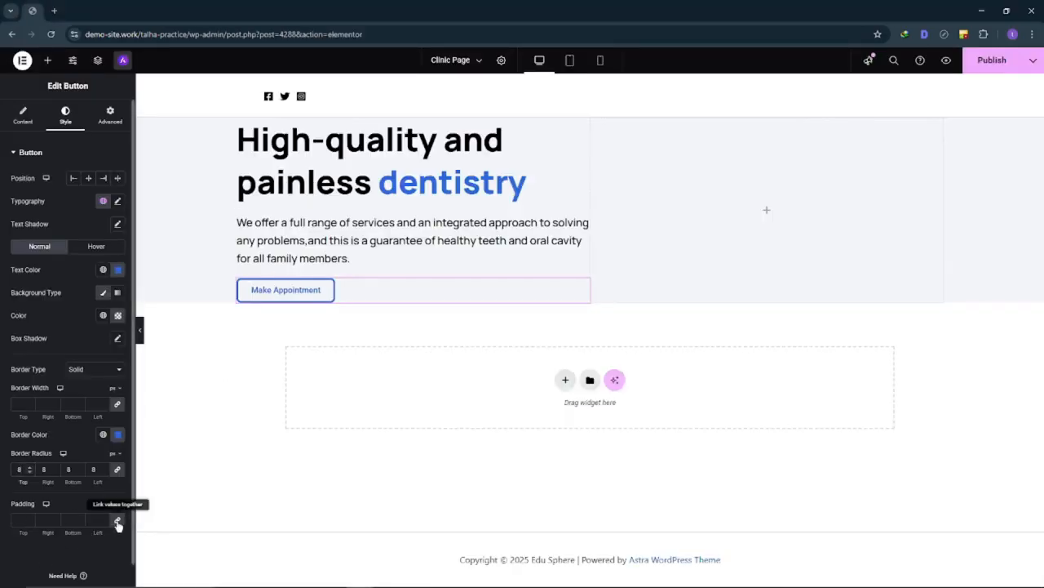
Unlink the button's padding values and set 14 px for top and bottom and 20 px for right and left.
click(116, 519)
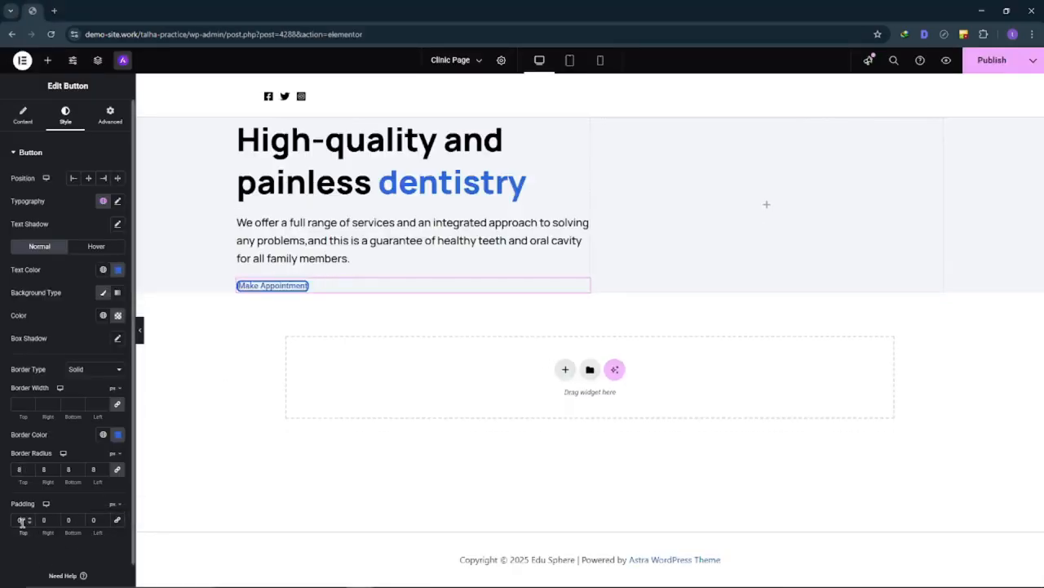
text(14)
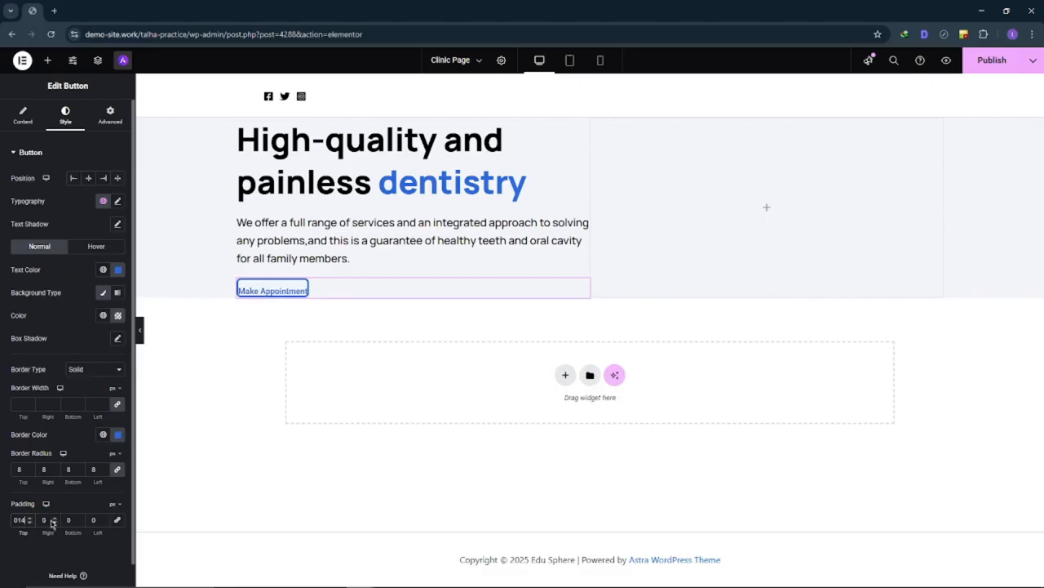
click(42, 520)
text(20)
click(72, 519)
text(14)
click(98, 517)
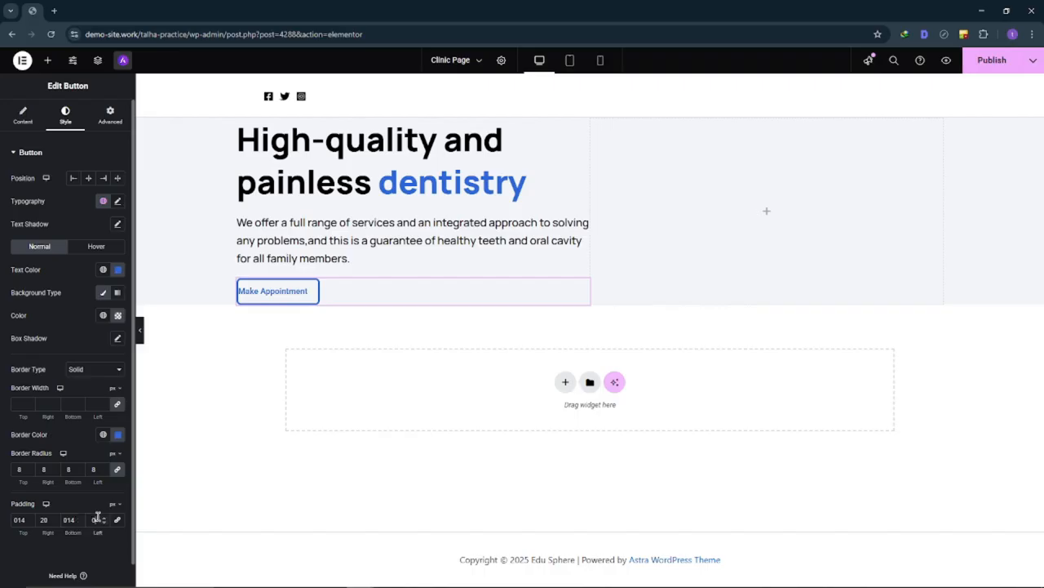
text(20)
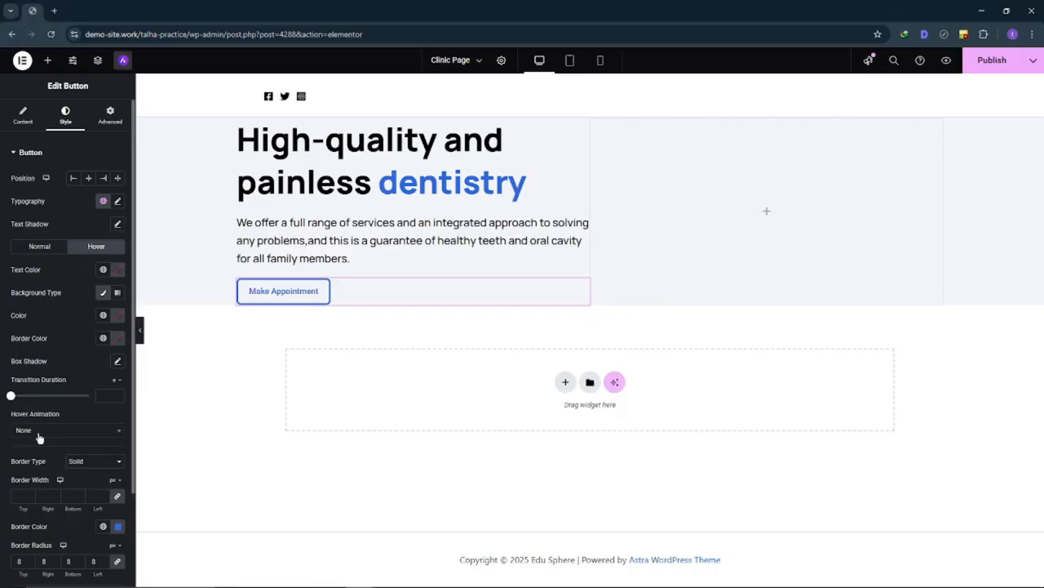
Set the button's hover animation to Bob.
click(41, 430)
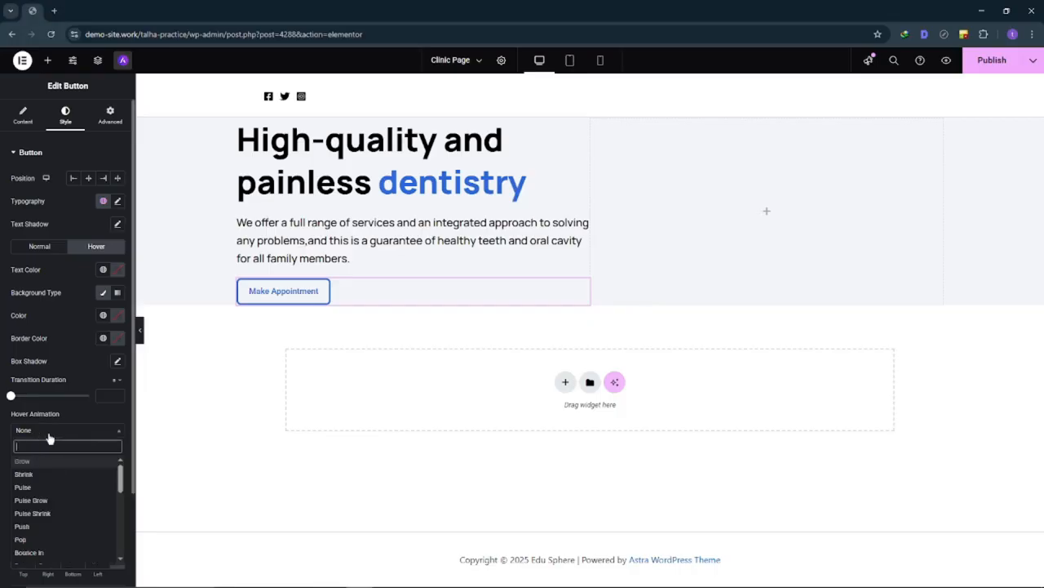
text(bob)
key(Return)
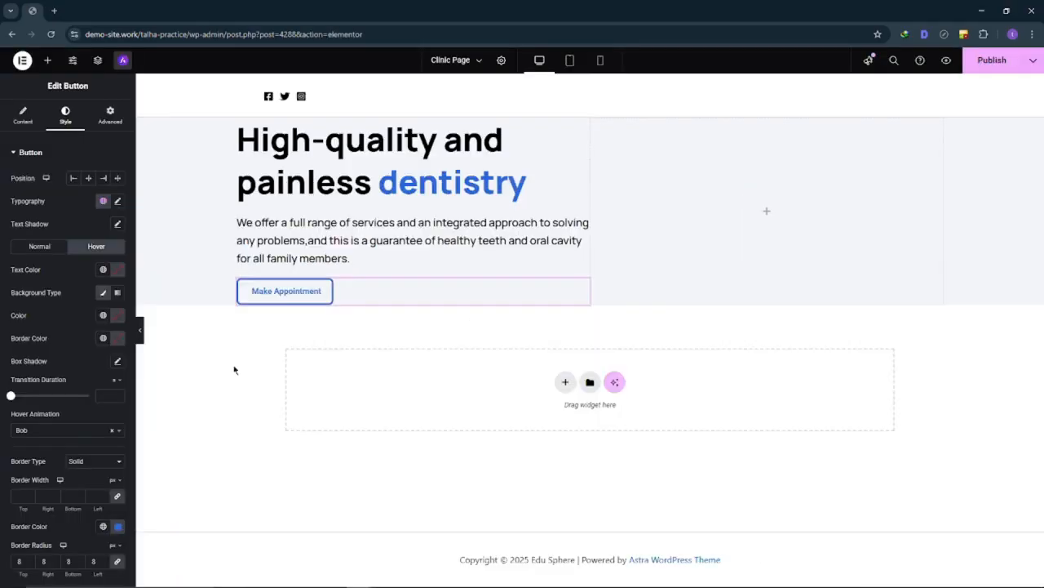
Set the button's hover text color to white, #FFFFFF, and its hover background color to #3167D9.
click(117, 269)
click(56, 313)
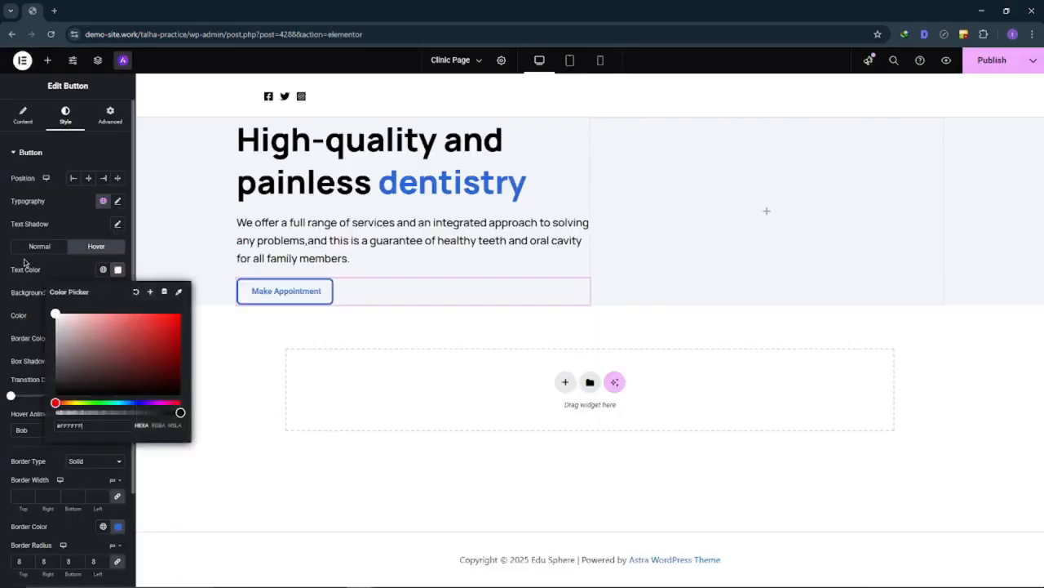
click(63, 280)
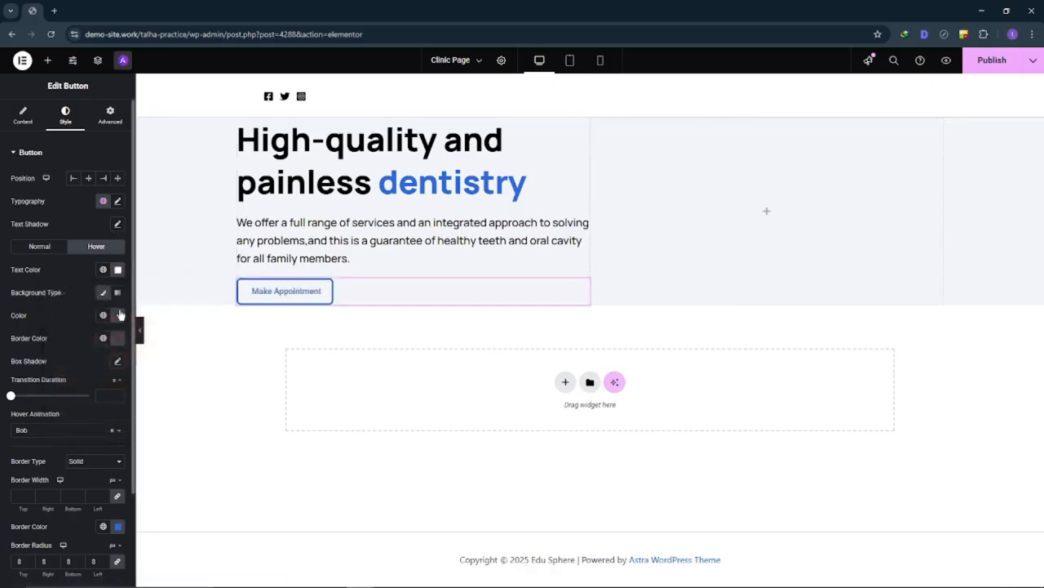
click(119, 315)
key(ctrl+v)
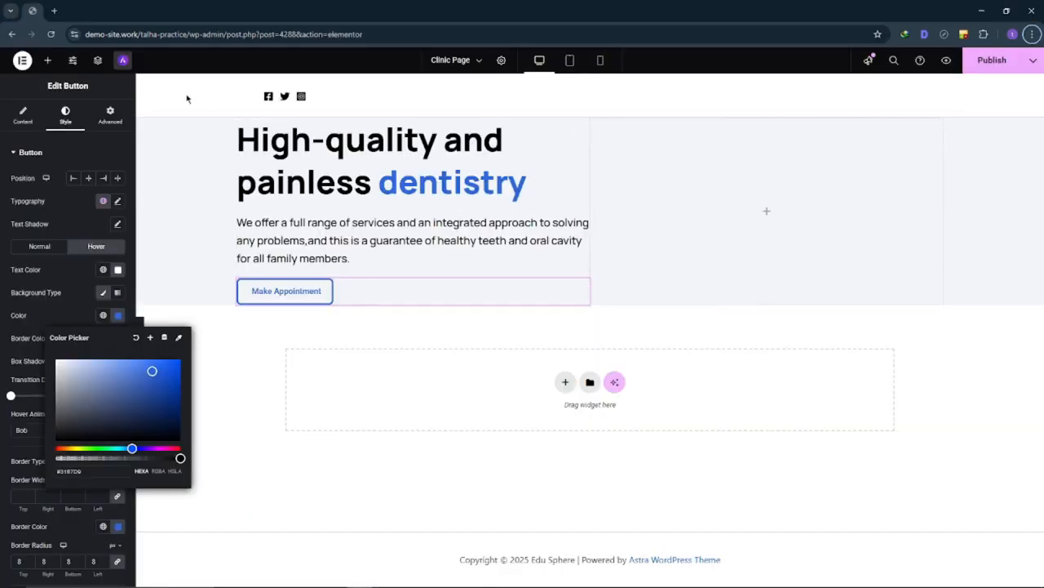
click(244, 133)
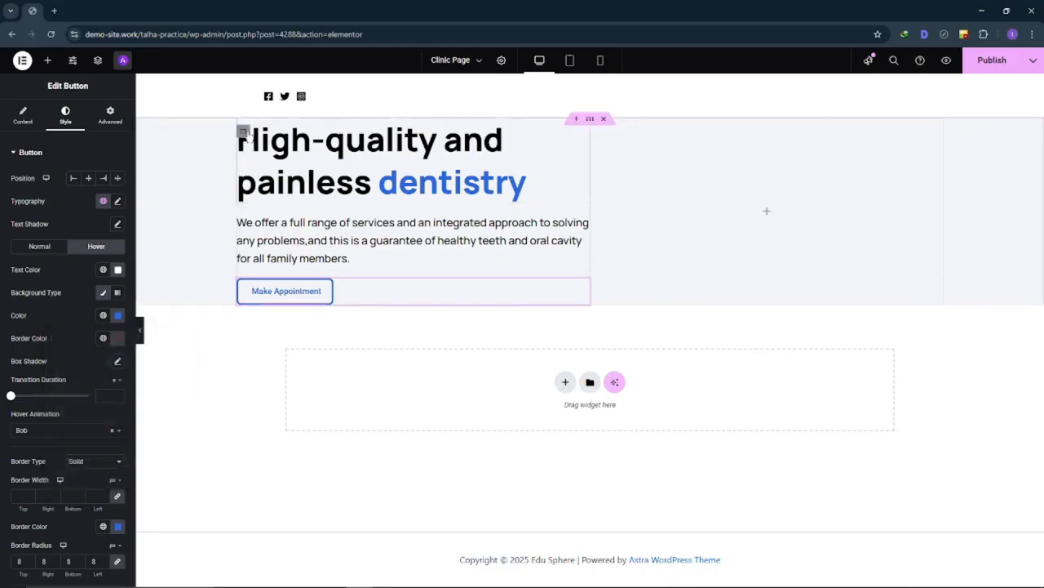
Set the hero text container's padding to 60 px top and bottom, 0 on the sides, and its gaps to 30 px.
click(243, 132)
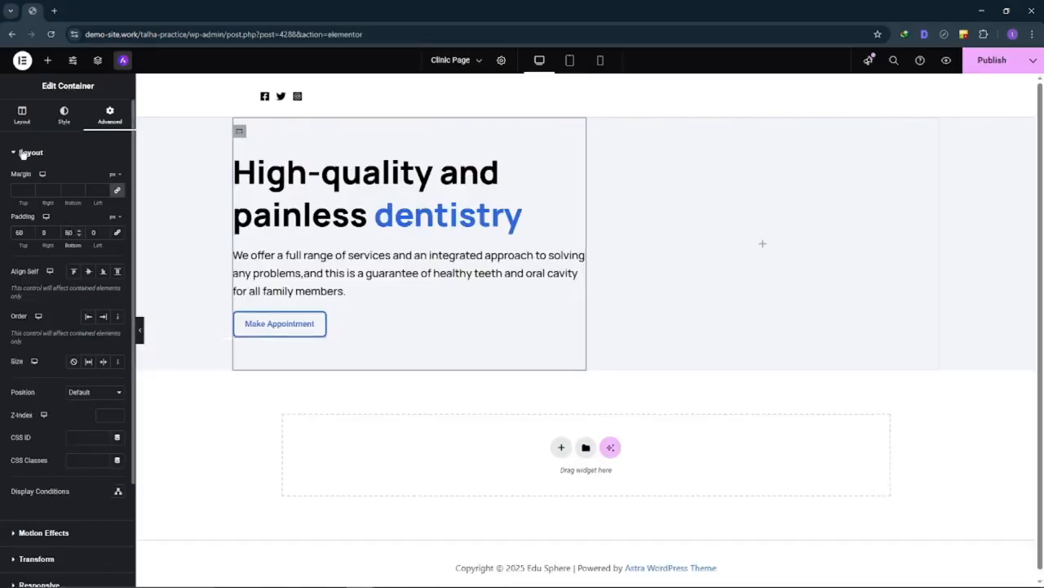
click(23, 118)
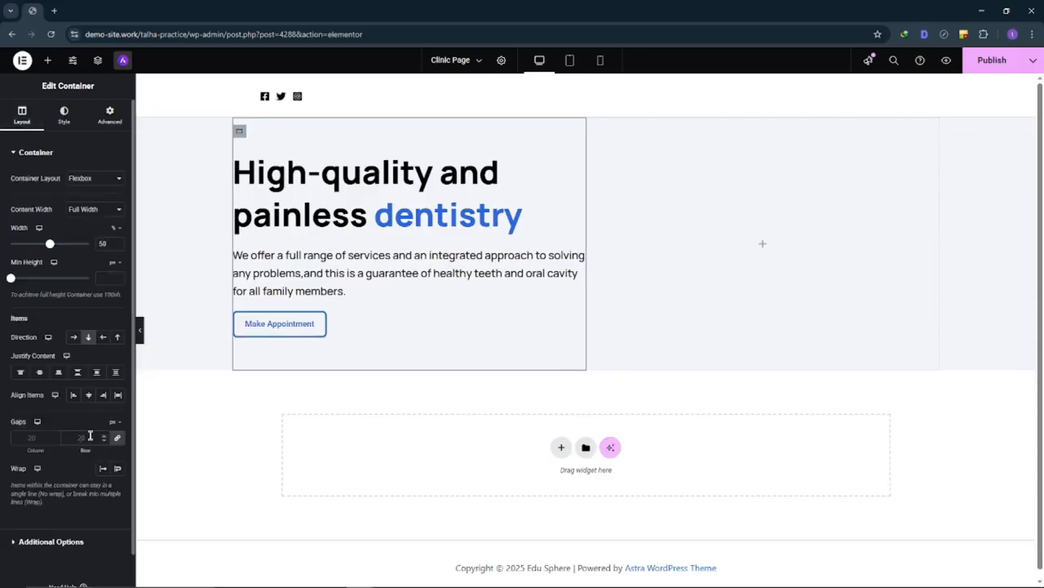
text(40)
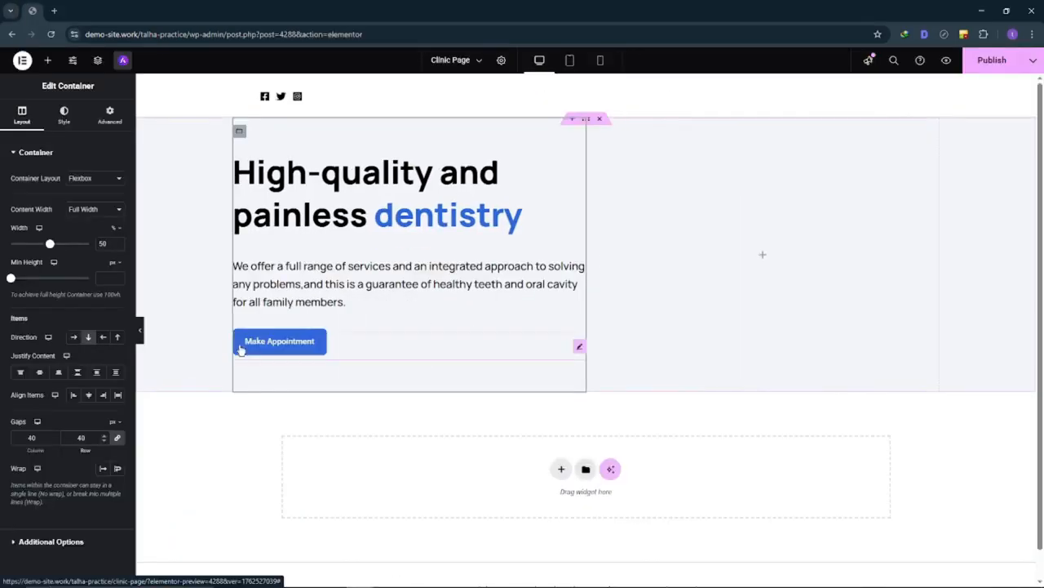
key(BackSpace)
key(BackSpace)
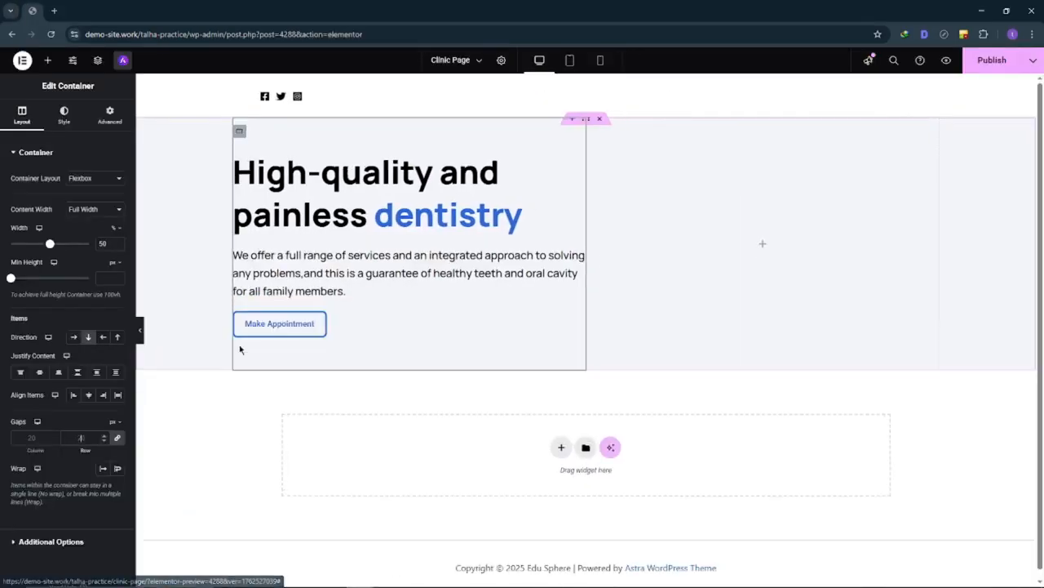
text(30)
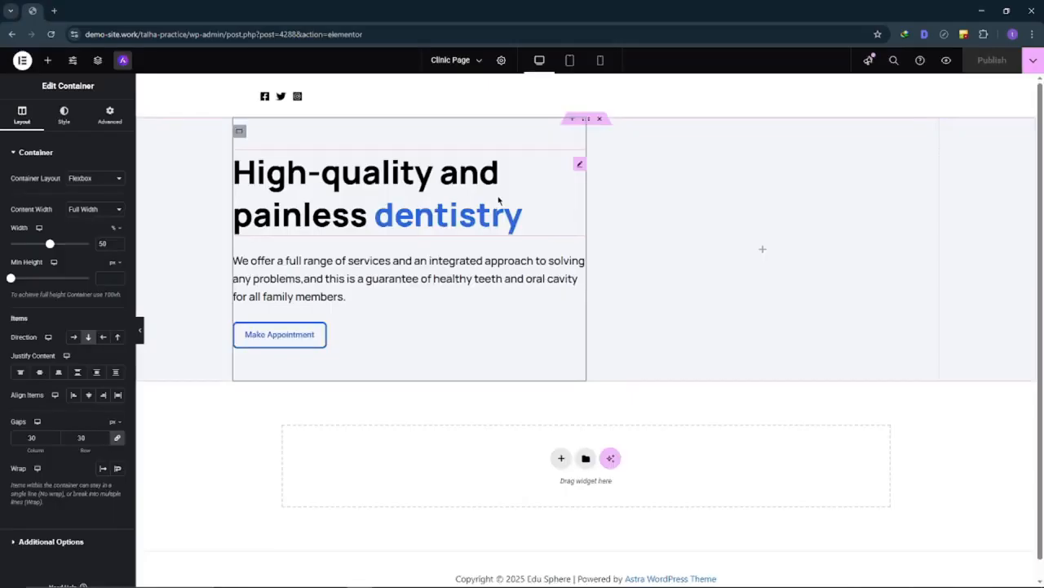
Following the reference page, add an Image widget to the hero's empty second column using Rectangle-4.png from the media library.
key(alt+Tab)
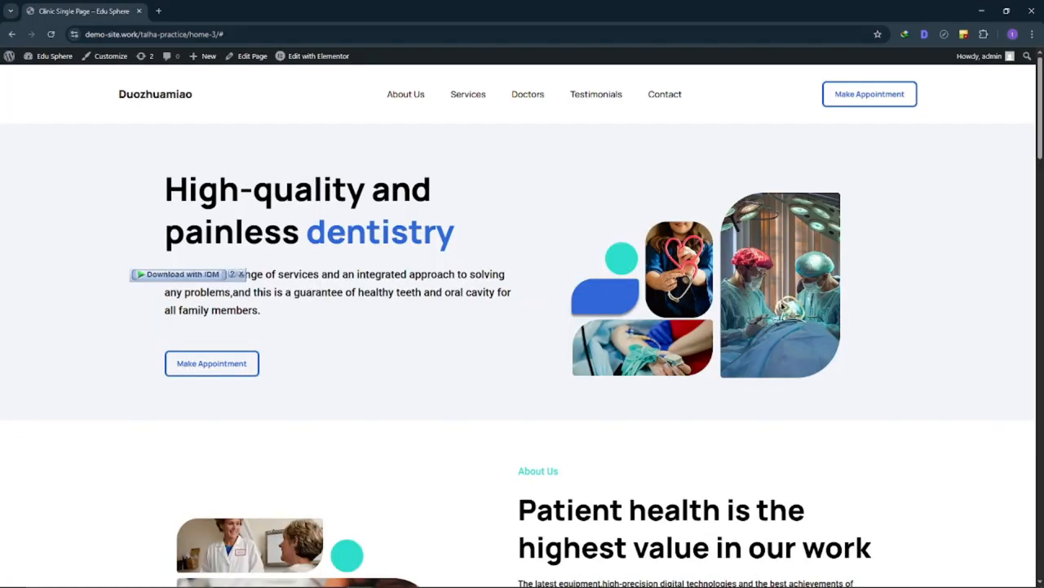
key(alt+Tab)
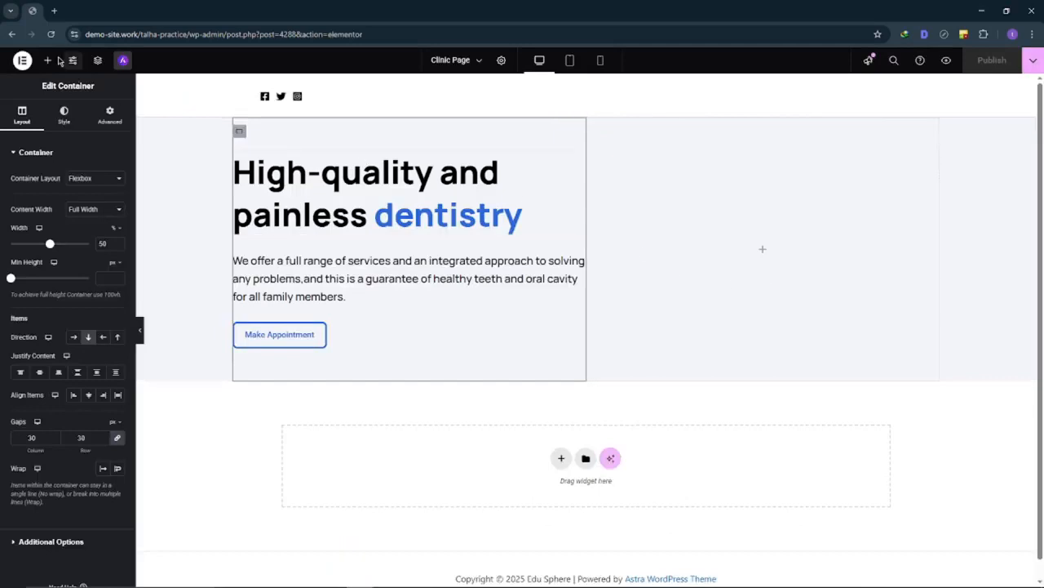
click(47, 59)
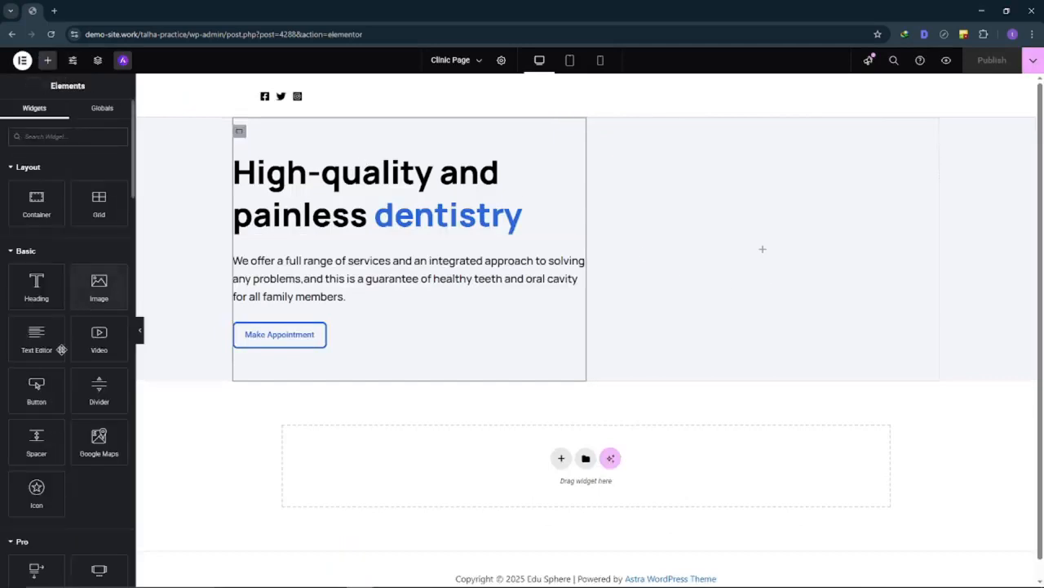
drag(86, 294, 736, 257)
key(alt+Tab)
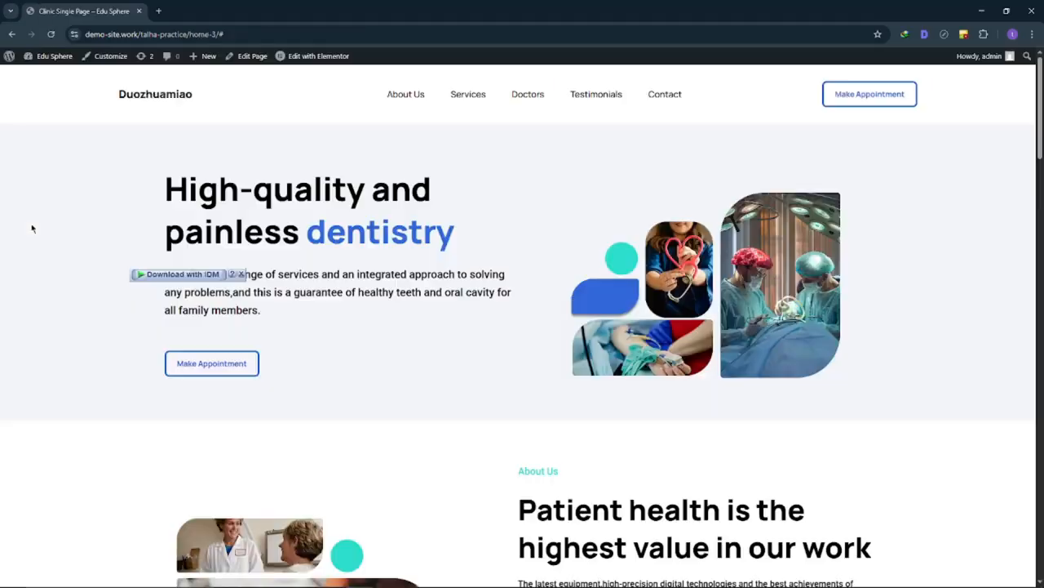
key(alt+Tab)
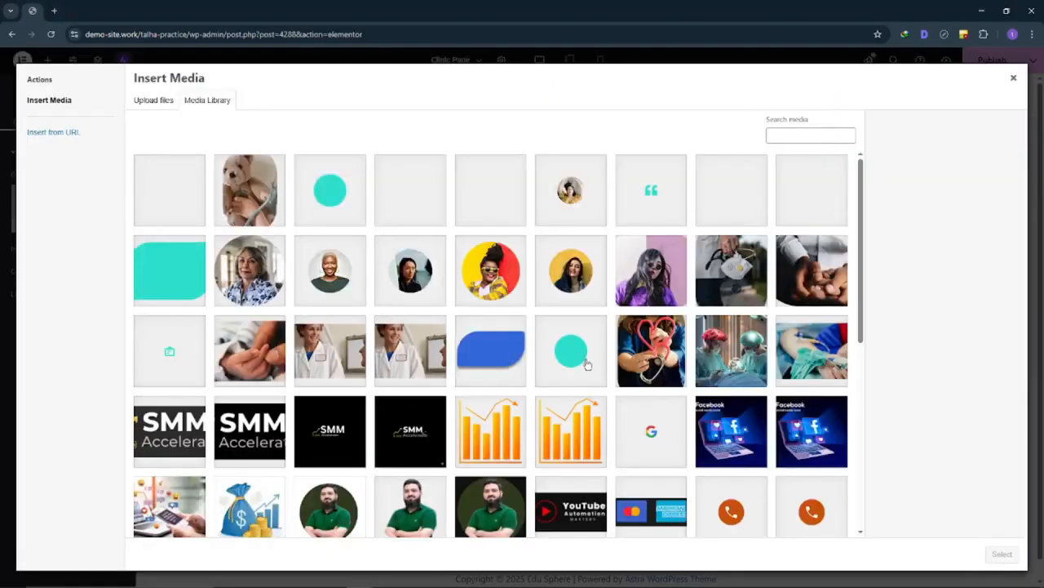
scroll(579, 360, down, 1)
scroll(578, 360, down, 1)
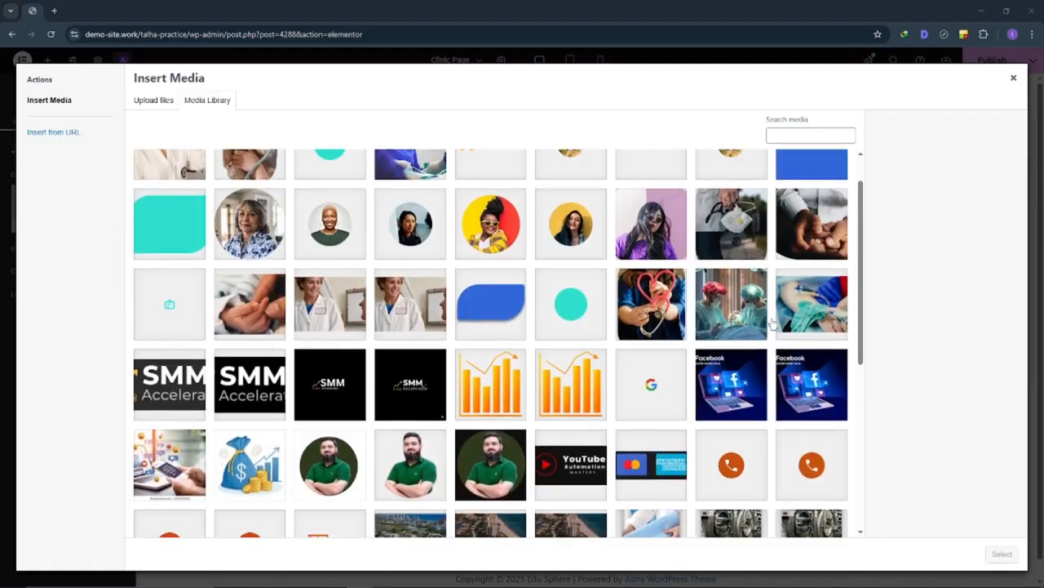
key(alt+Tab)
key(alt+Tab)
click(812, 327)
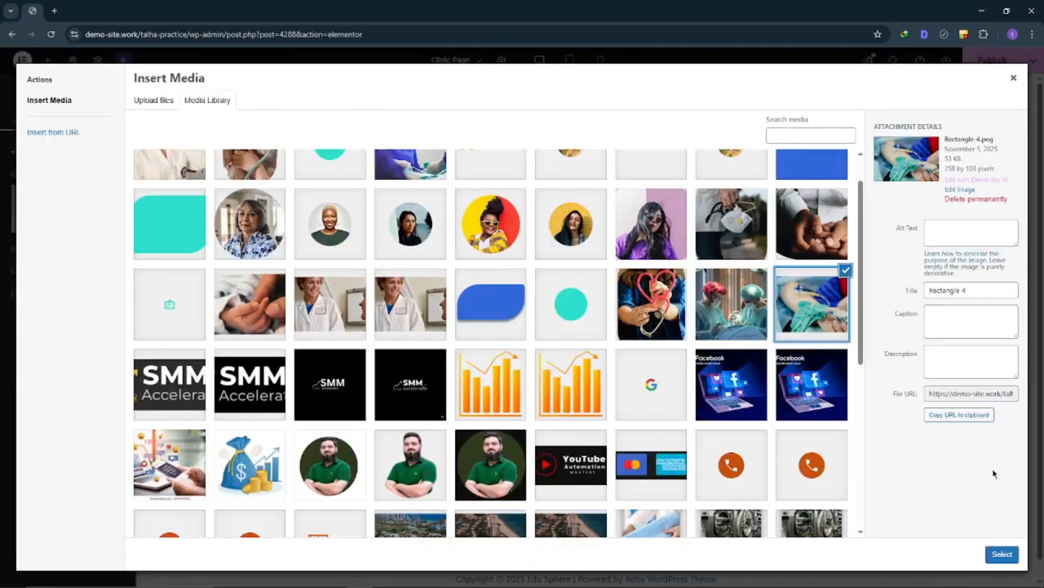
click(1003, 558)
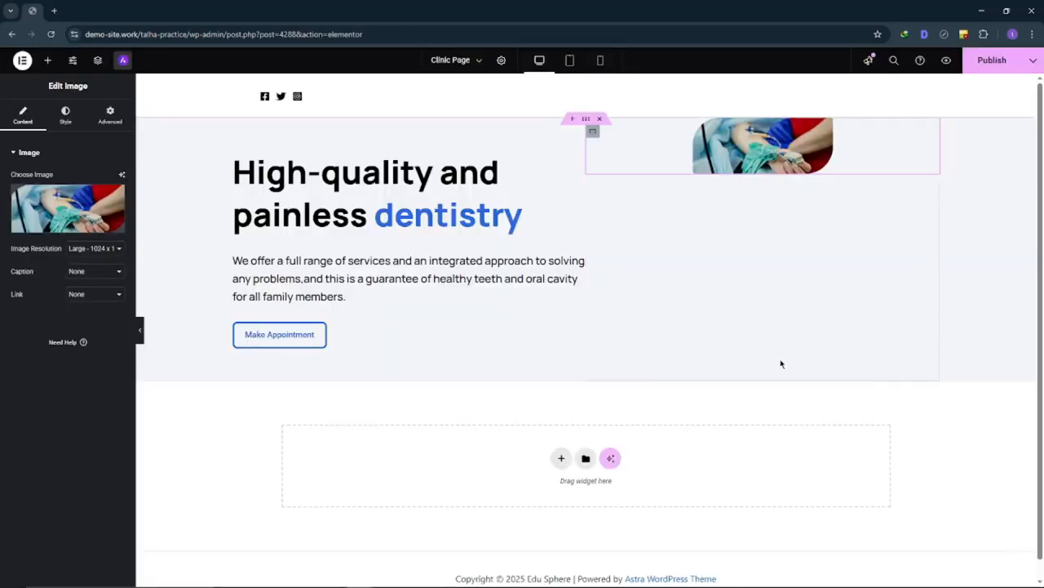
Set the image's position to Absolute and move it low in the column, at about 107 px horizontal and 329 px vertical offset.
click(111, 119)
scroll(77, 384, down, 1)
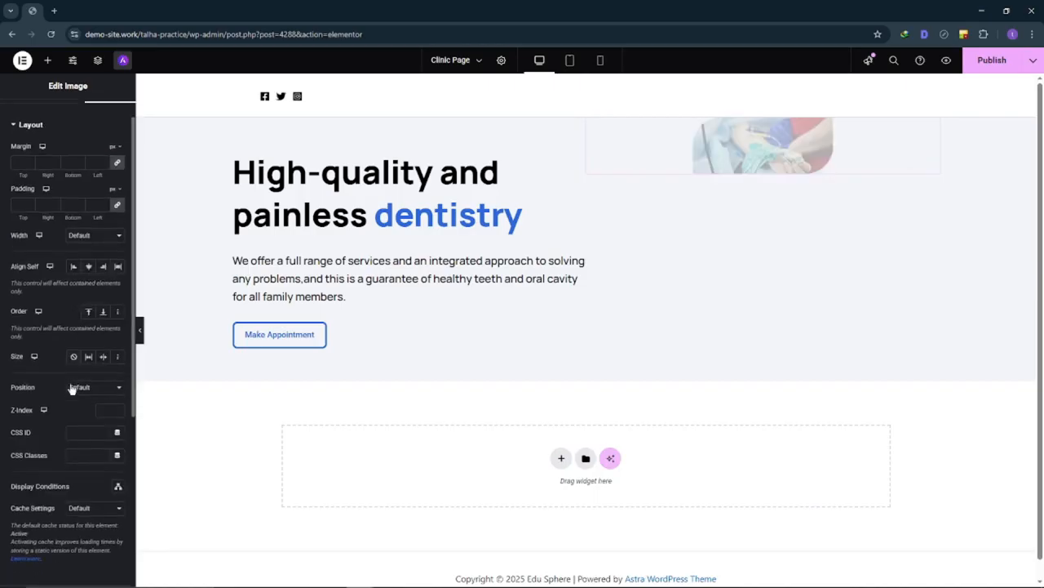
click(86, 389)
click(82, 414)
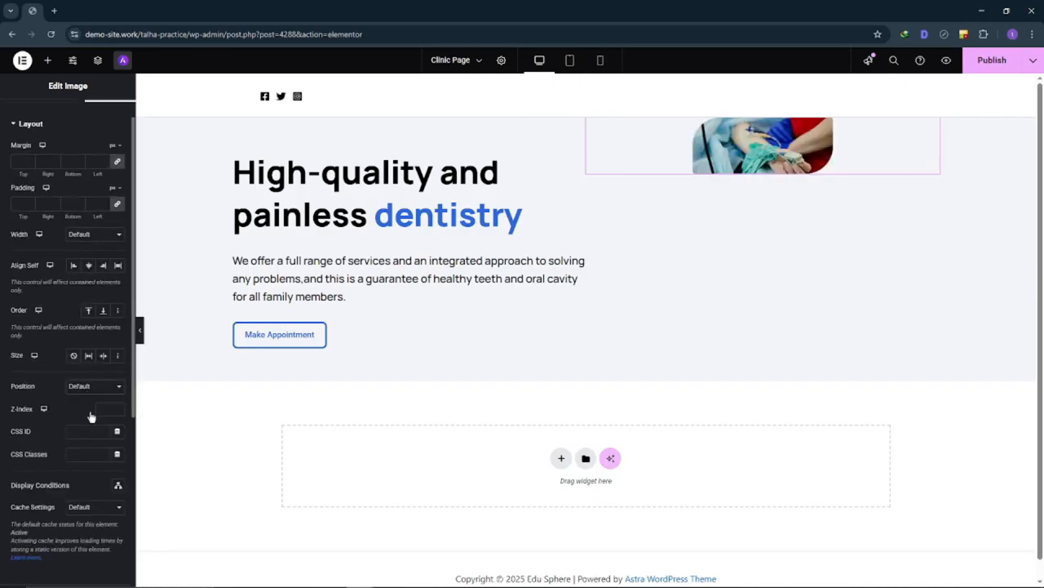
drag(649, 147, 718, 331)
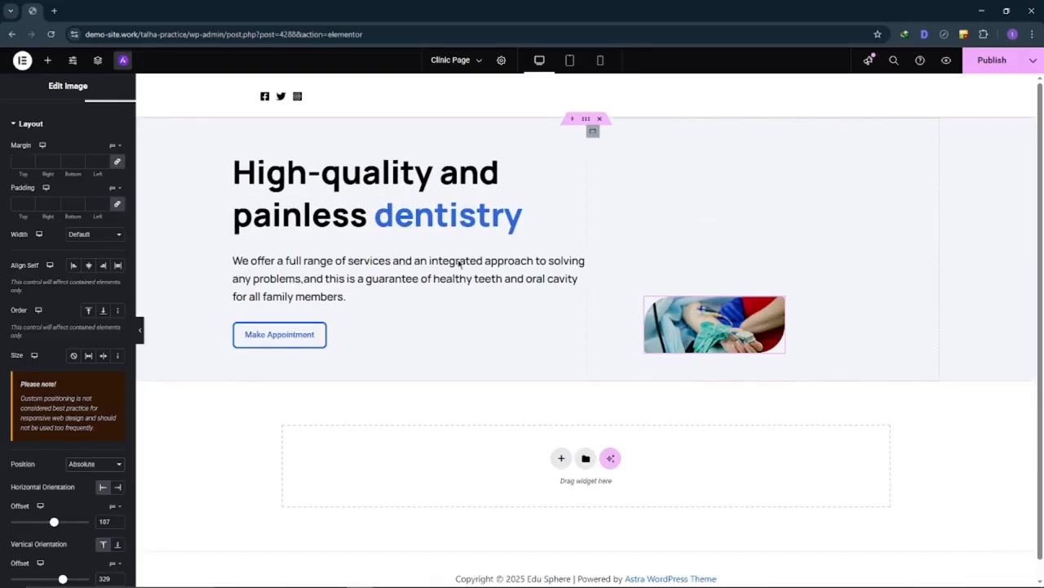
Duplicate the hand image, replace the copy's picture with Rectangle-5.png, and place it right of the original with bottoms roughly aligned.
click(775, 333)
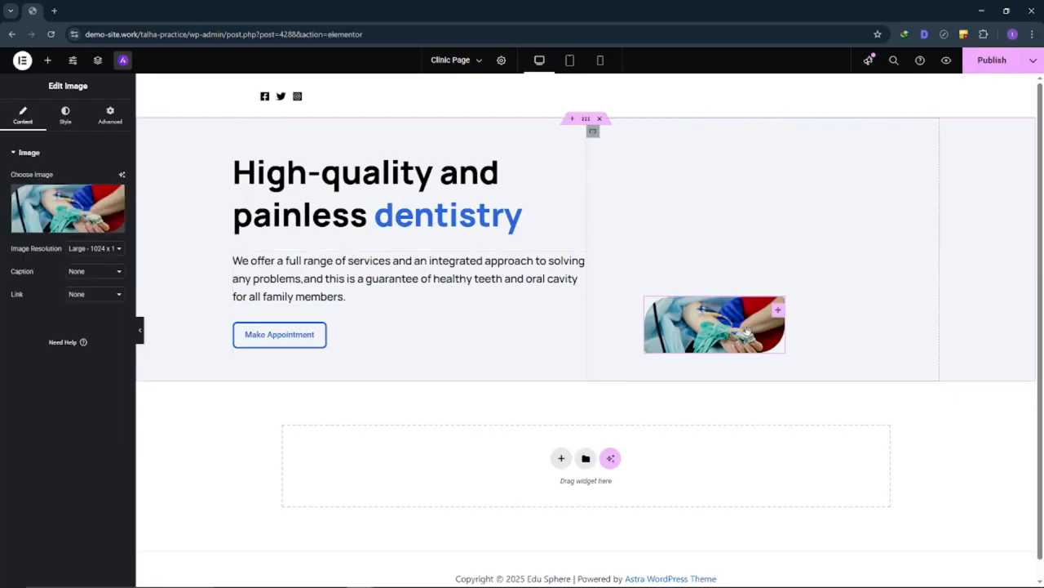
drag(738, 335, 853, 267)
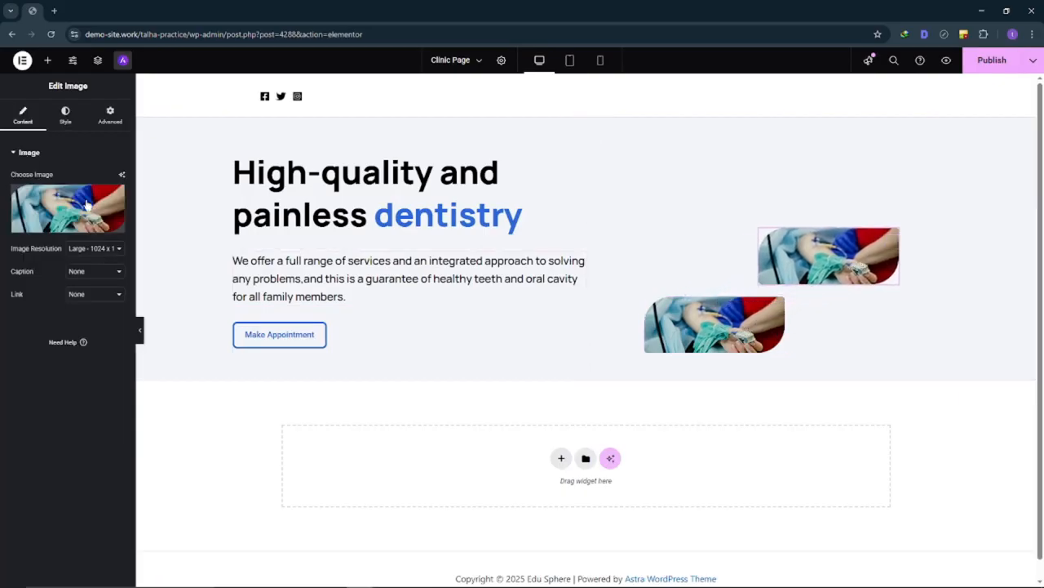
click(74, 227)
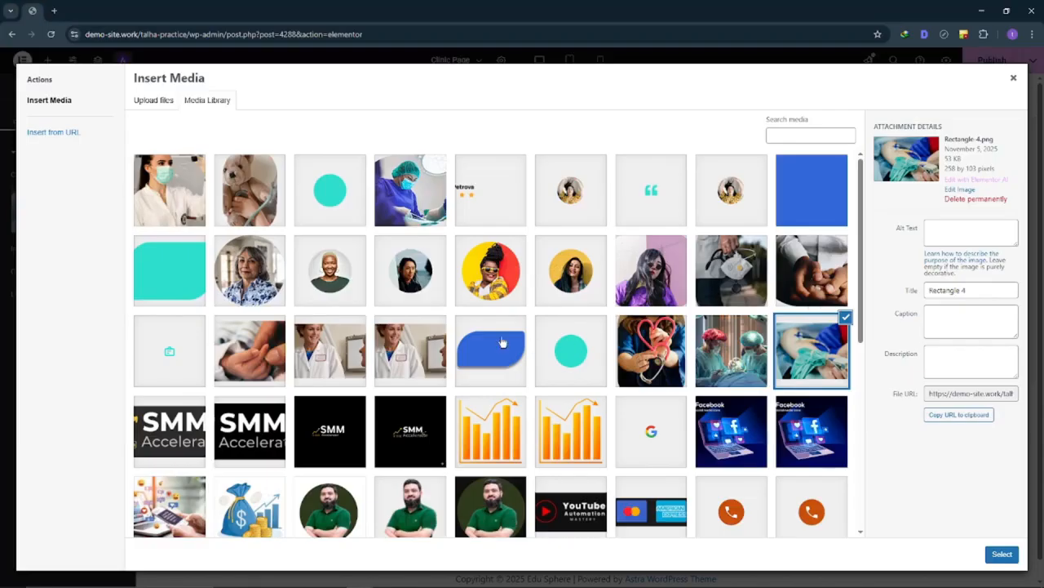
scroll(503, 342, down, 1)
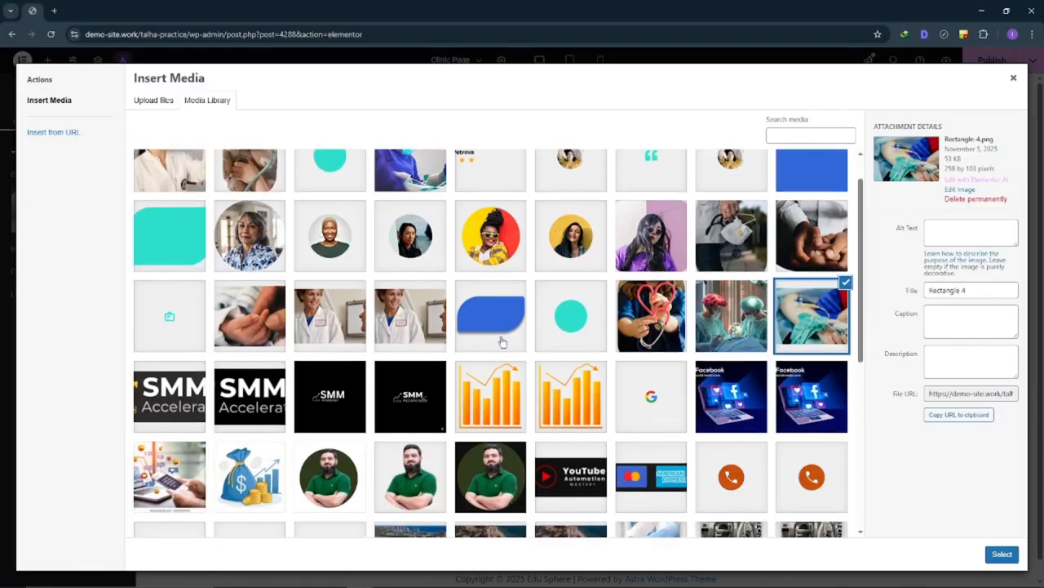
click(728, 292)
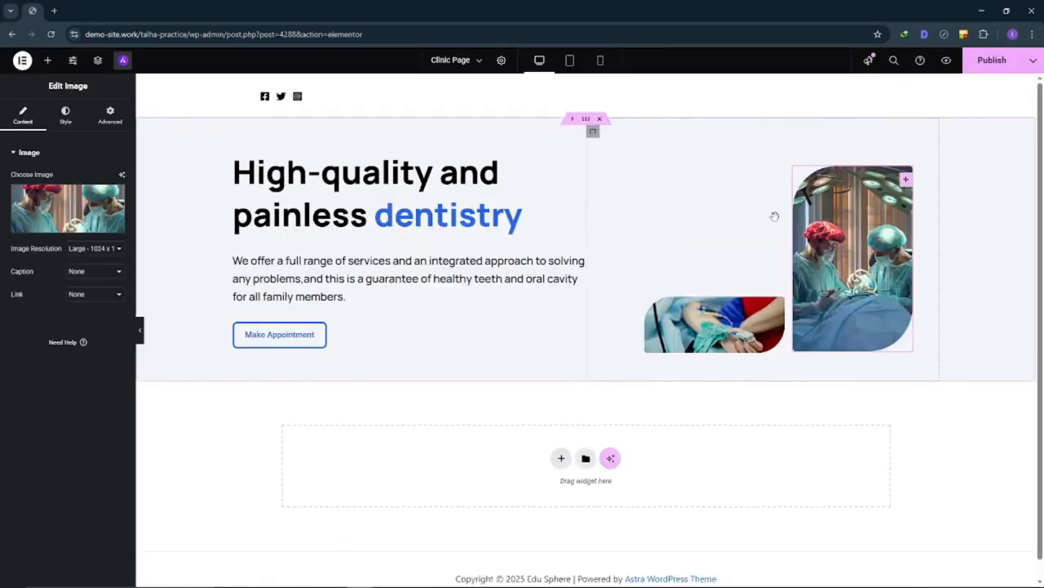
Use Rectangle-1.png for another image copy and place it above the hand image, just left of the tall surgery picture.
click(45, 208)
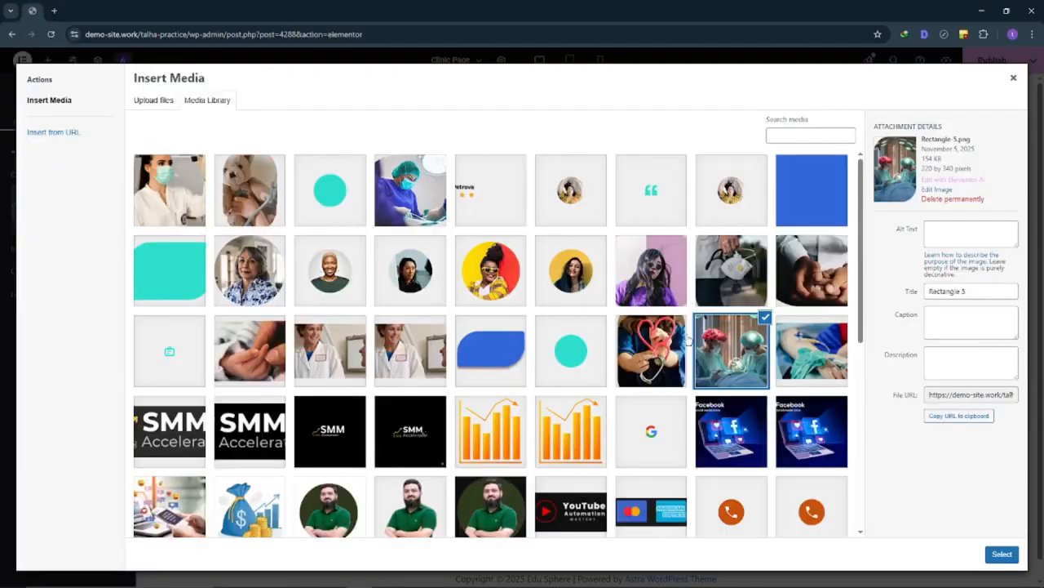
click(676, 346)
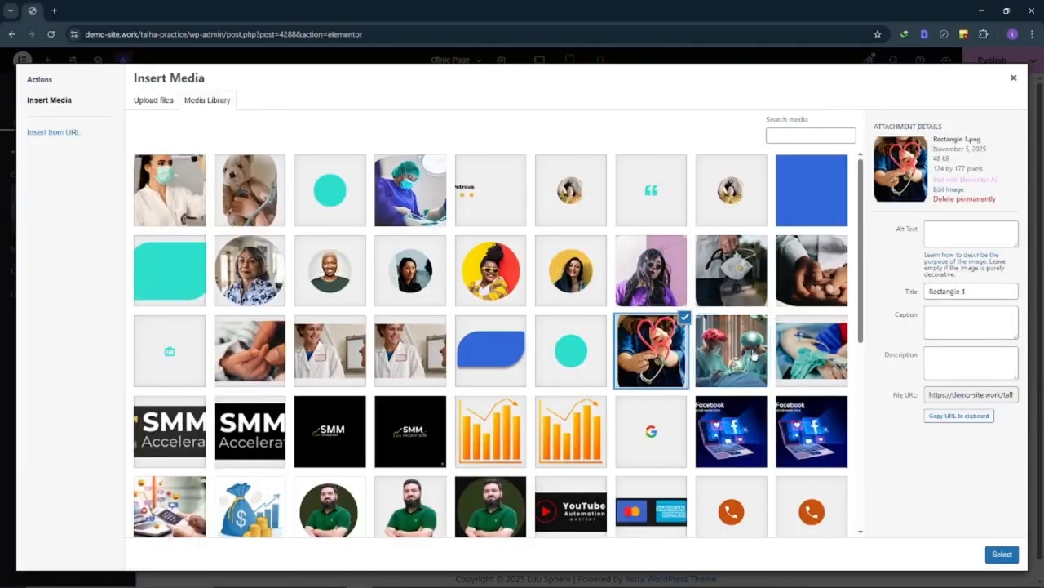
click(1002, 554)
drag(775, 272, 758, 267)
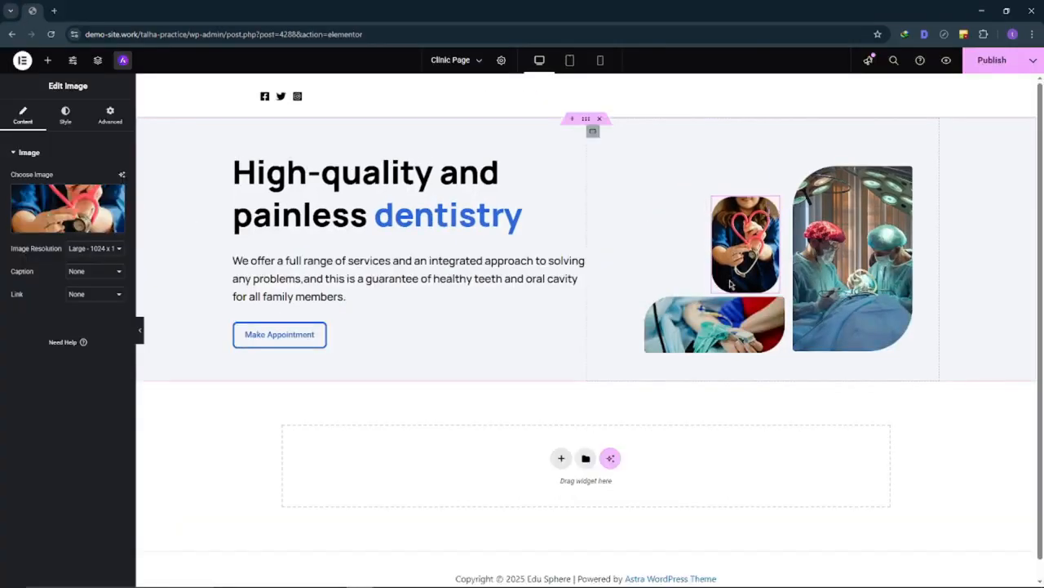
drag(734, 287, 737, 284)
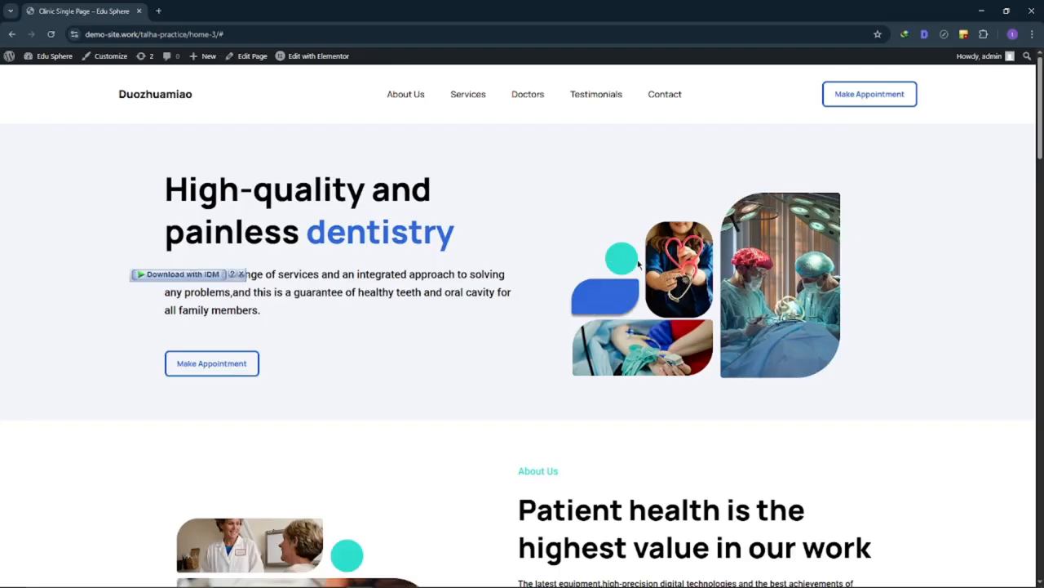
Replace the duplicated heart picture with the blue shape Rectangle-2.png and place it directly above the hand image's left half.
key(alt+Tab)
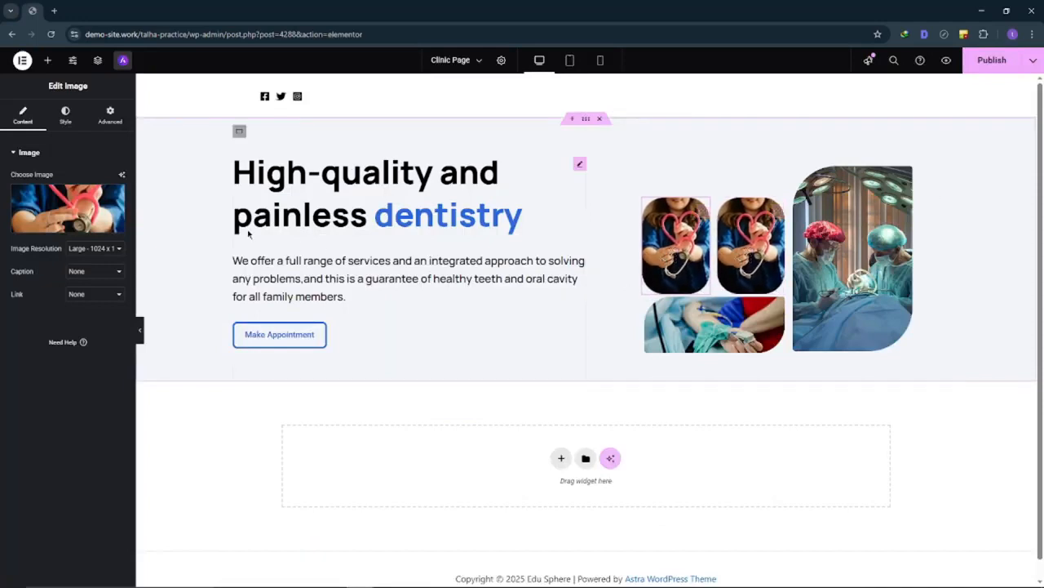
click(67, 212)
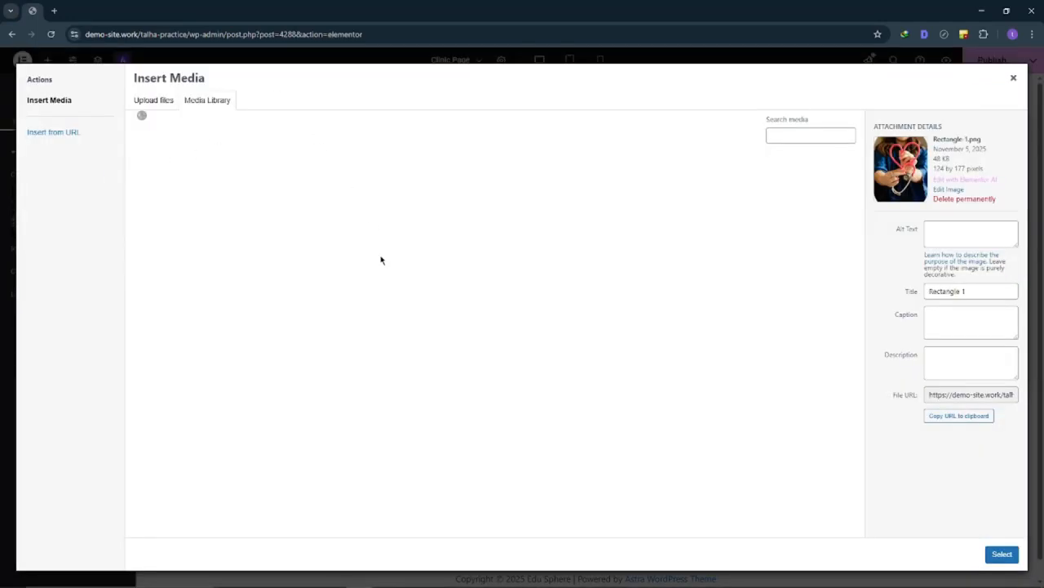
scroll(513, 314, down, 1)
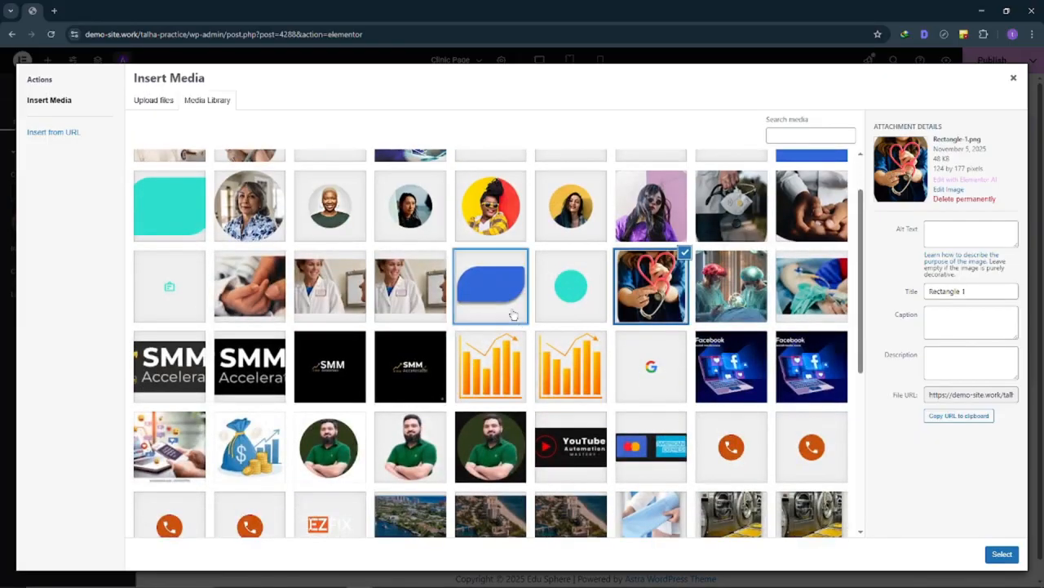
click(490, 286)
click(1002, 554)
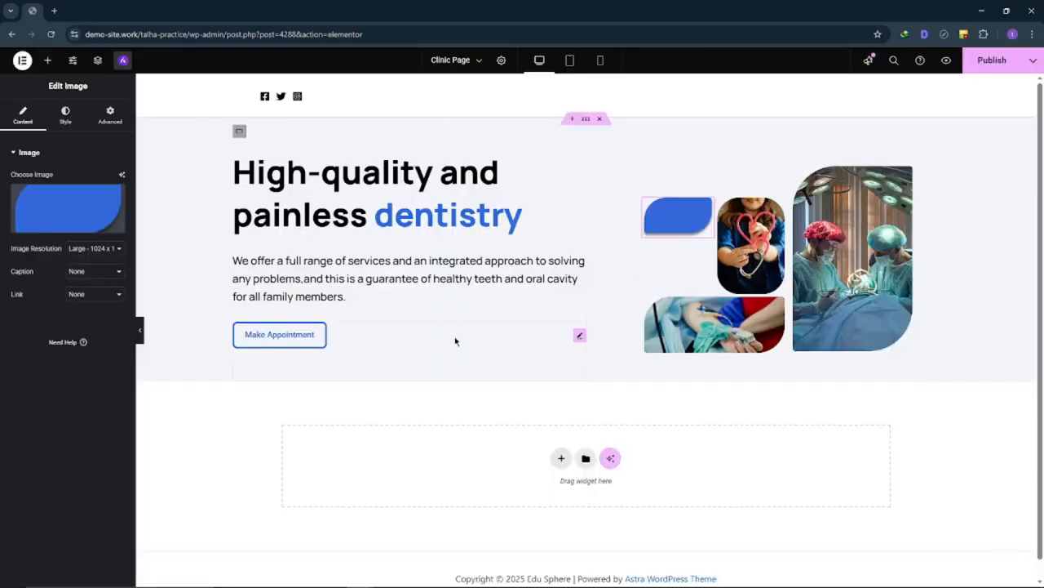
drag(670, 213, 671, 271)
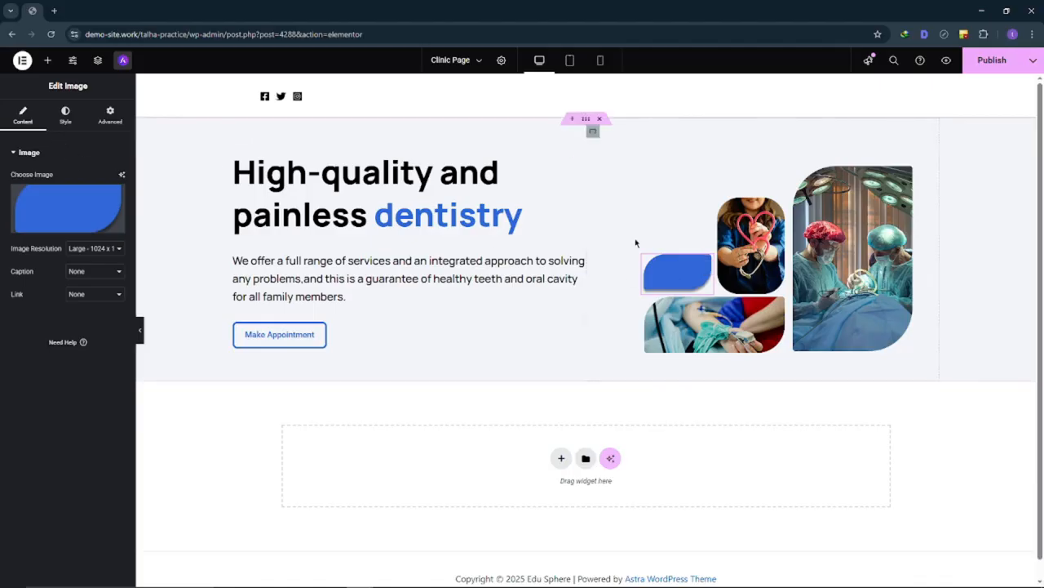
Duplicate the blue shape, swap the copy for the teal circle image placed just above the shape's right half, and publish the page.
drag(677, 271, 665, 206)
click(58, 219)
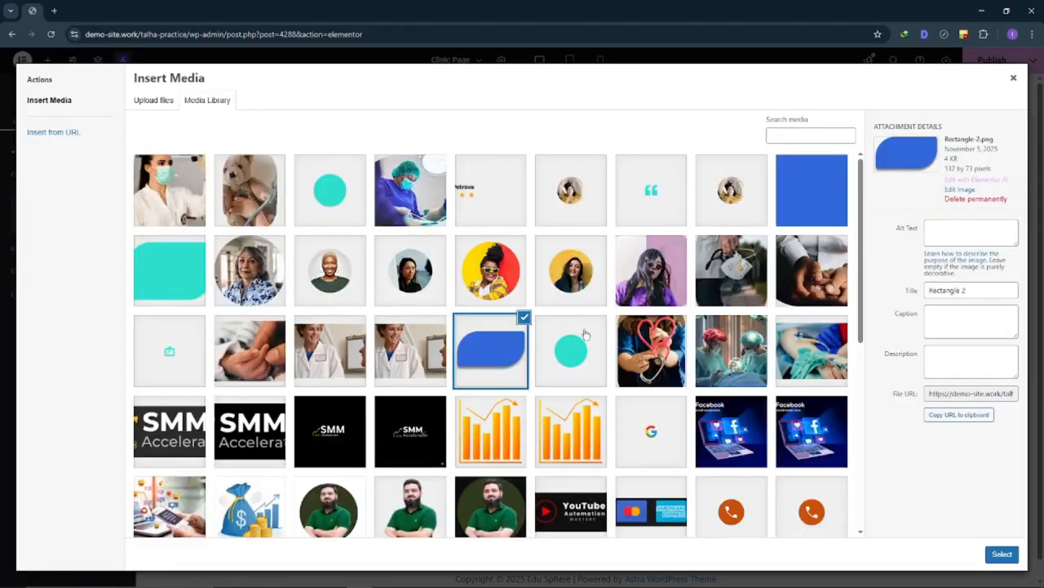
click(585, 334)
click(1002, 554)
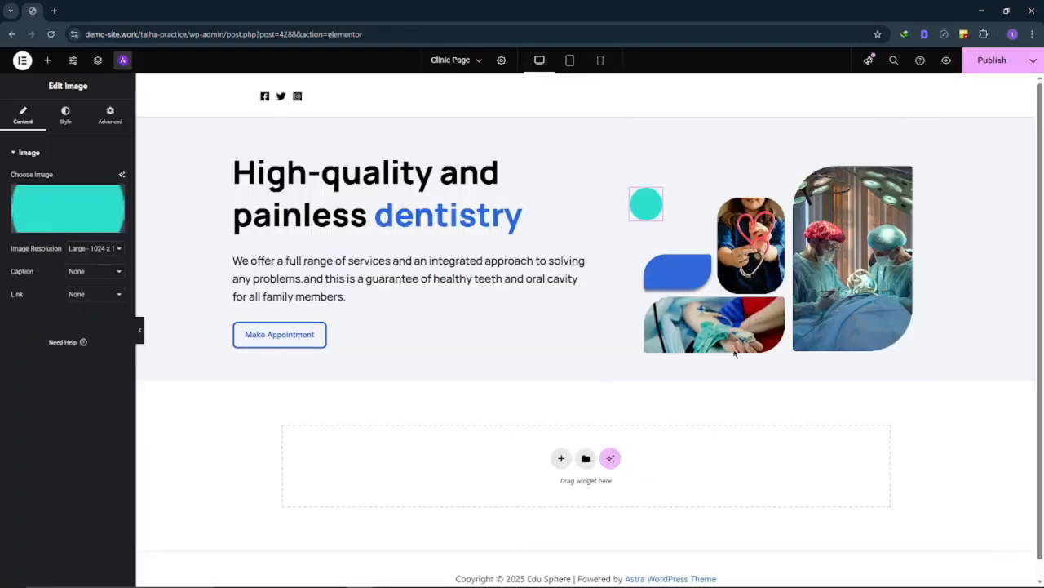
drag(648, 213, 697, 249)
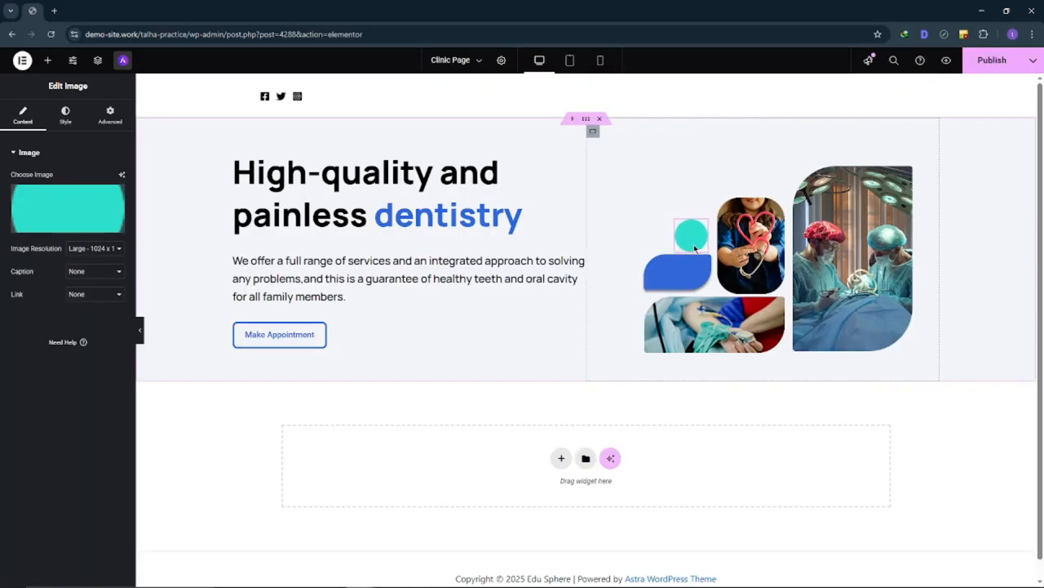
click(996, 70)
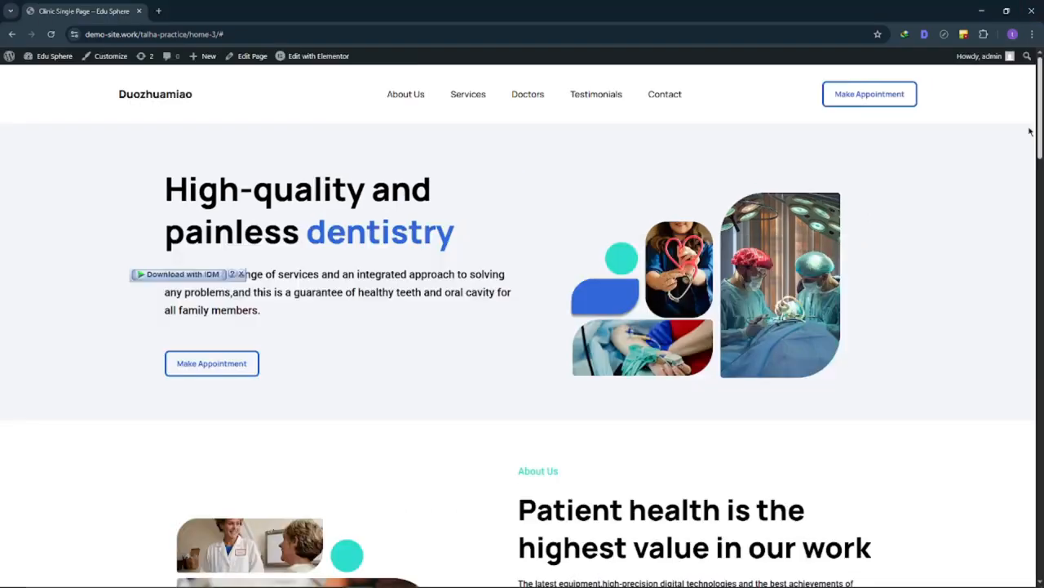
key(alt+Tab)
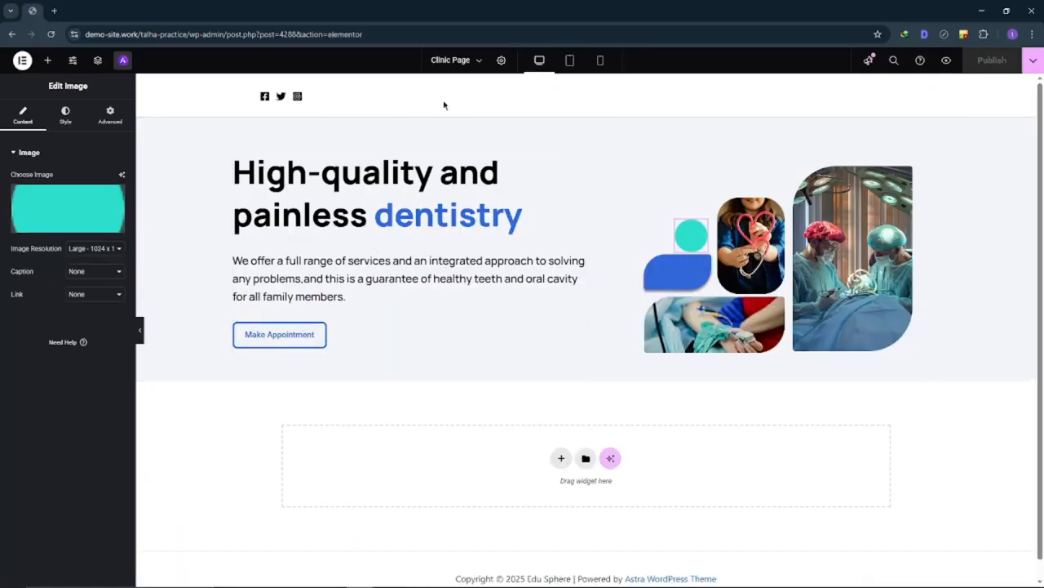
click(593, 131)
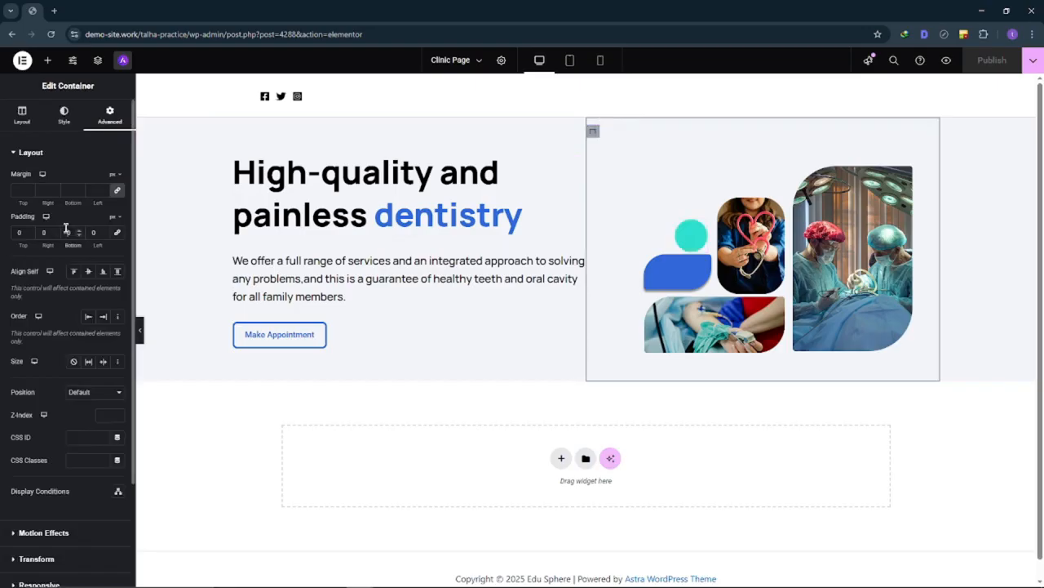
text(2)
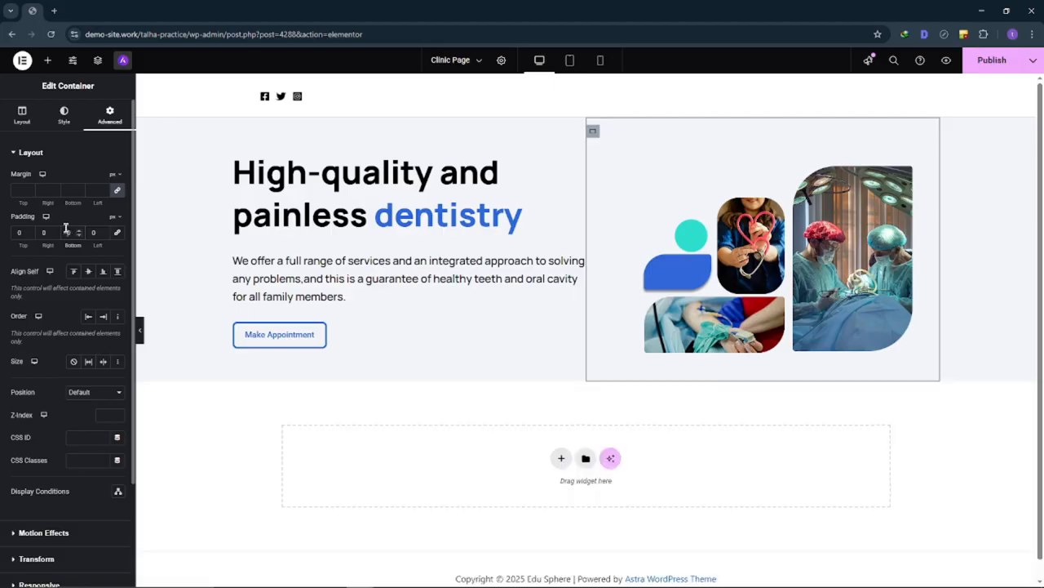
text(00)
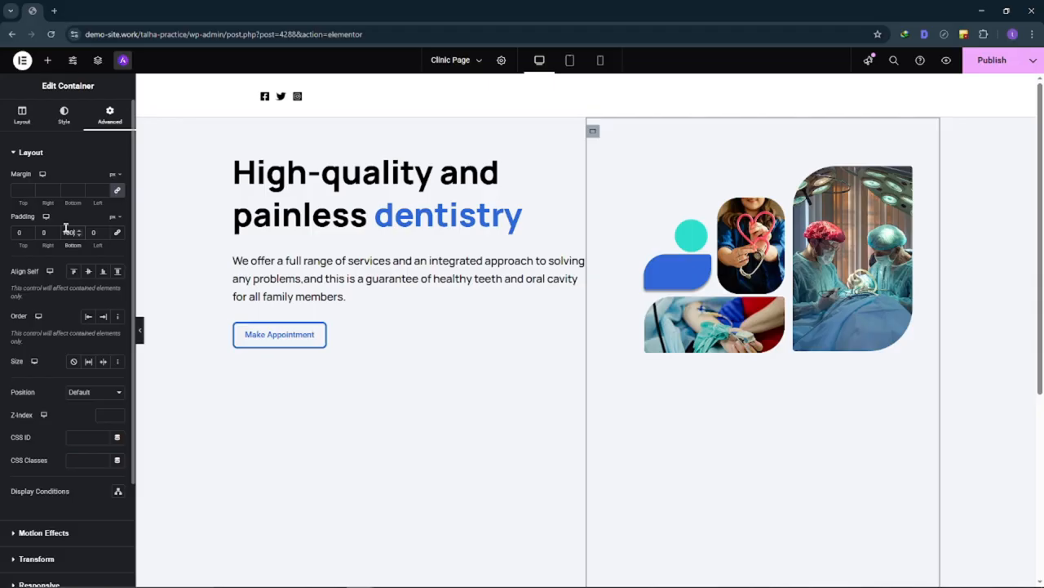
key(BackSpace)
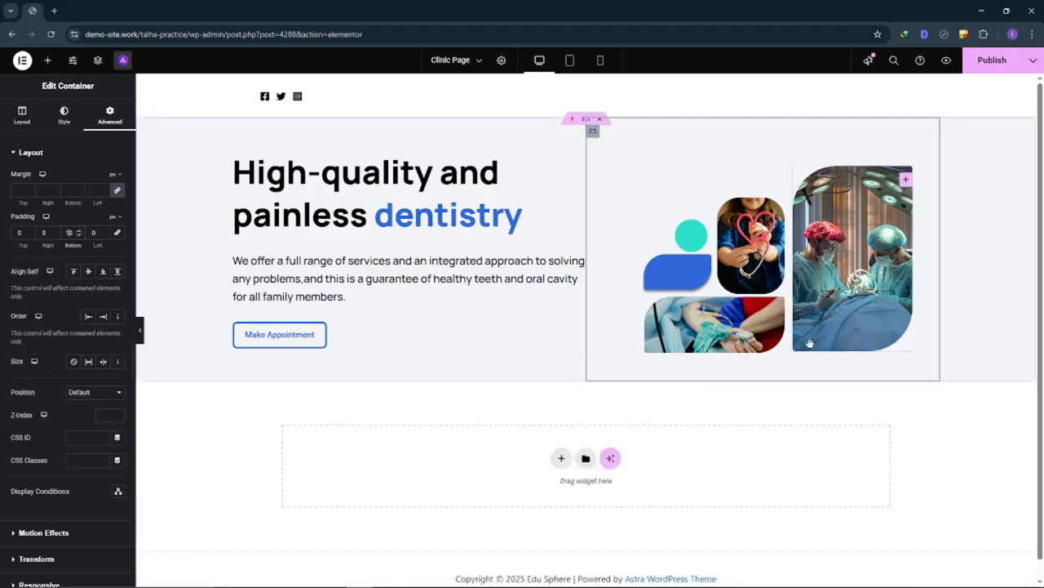
text(2)
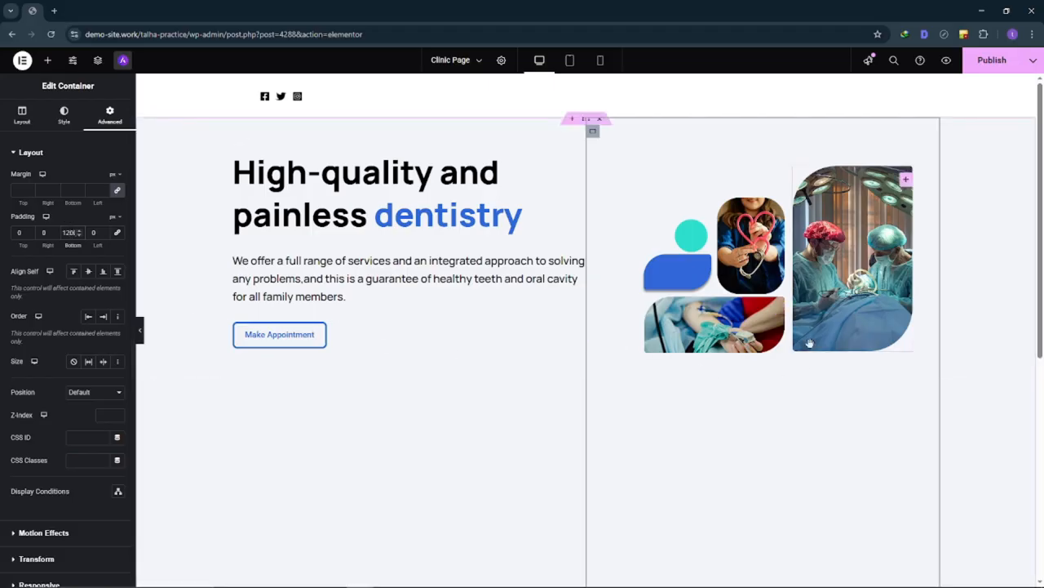
key(BackSpace)
key(BackSpace)
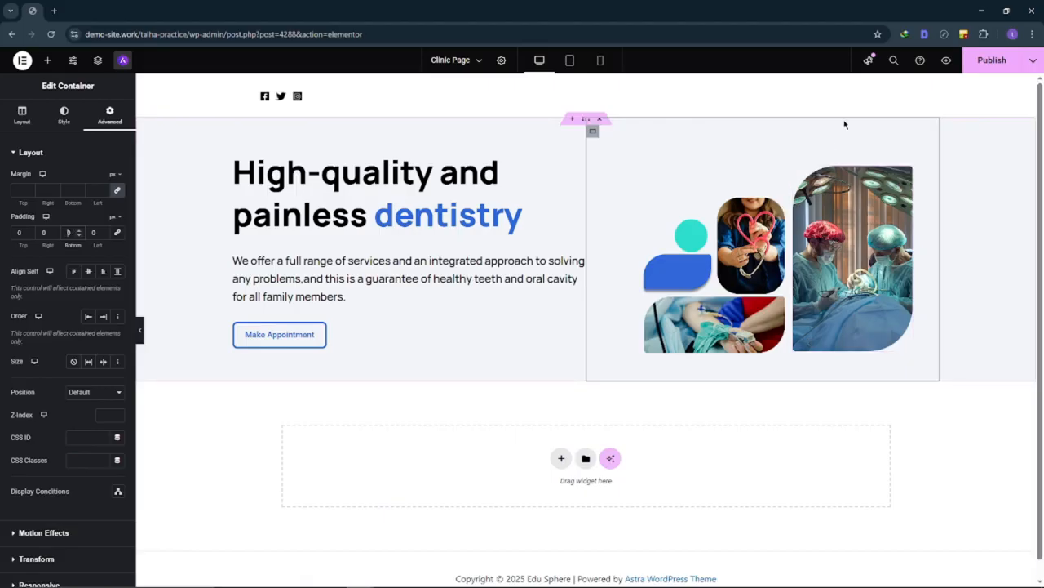
Publish the page, preview it, and compare its hero section with the hero on Clinic Single Page.
click(976, 60)
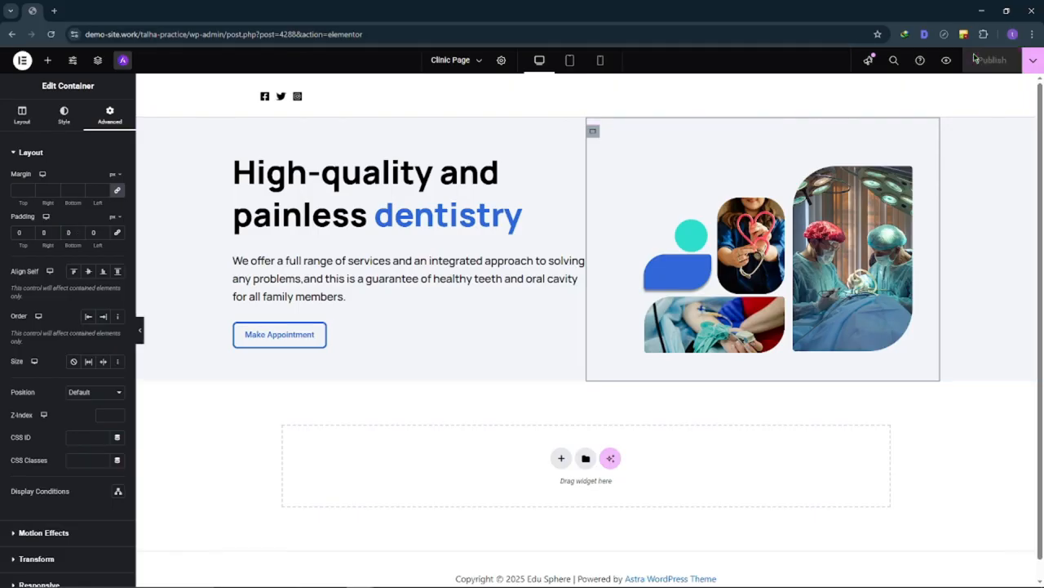
click(948, 62)
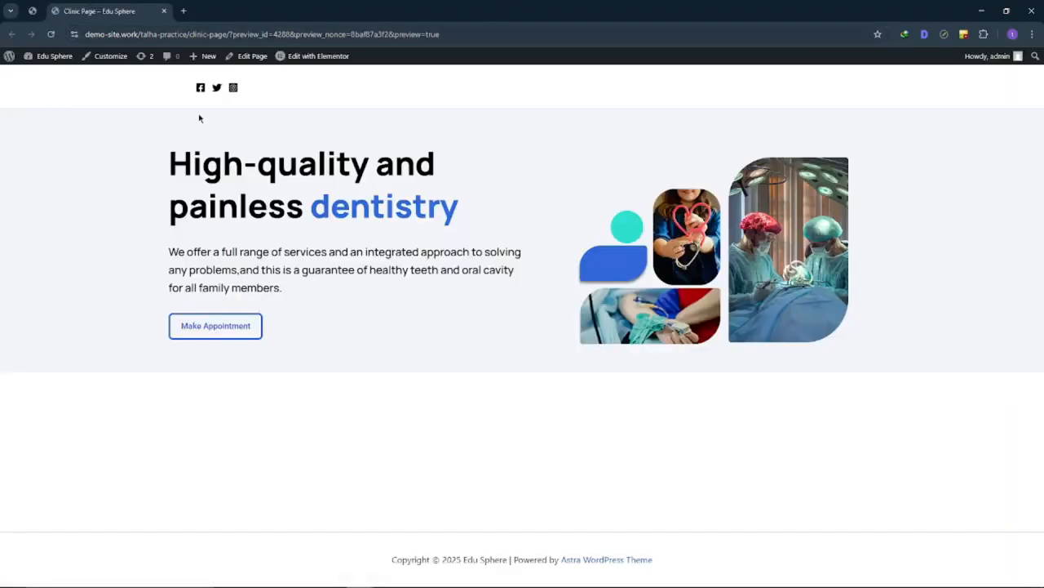
click(223, 327)
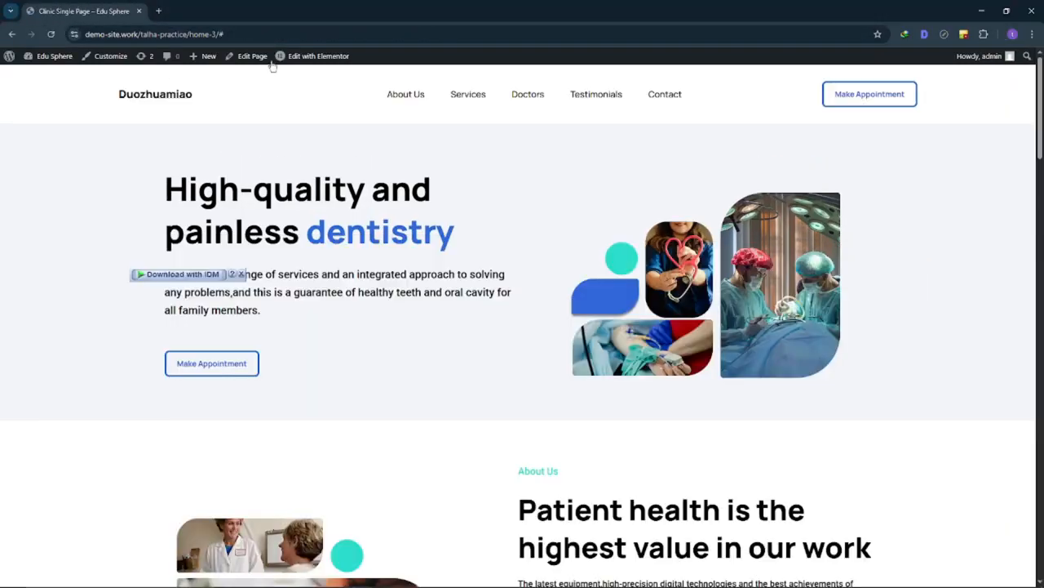
key(alt+Tab)
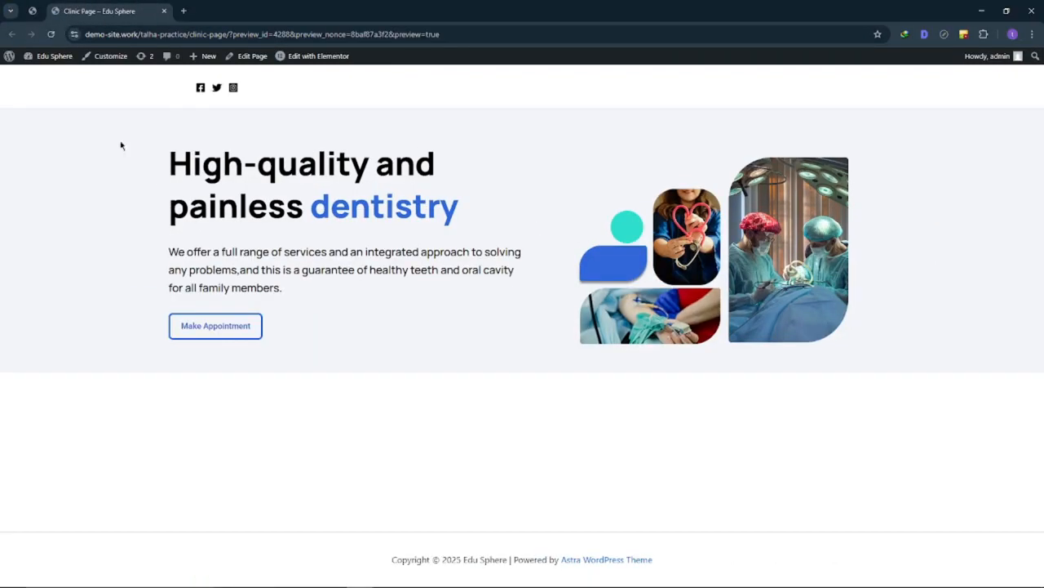
Back in the Clinic Page editor, set the outer hero container's bottom padding to 30 px and publish the page.
click(30, 12)
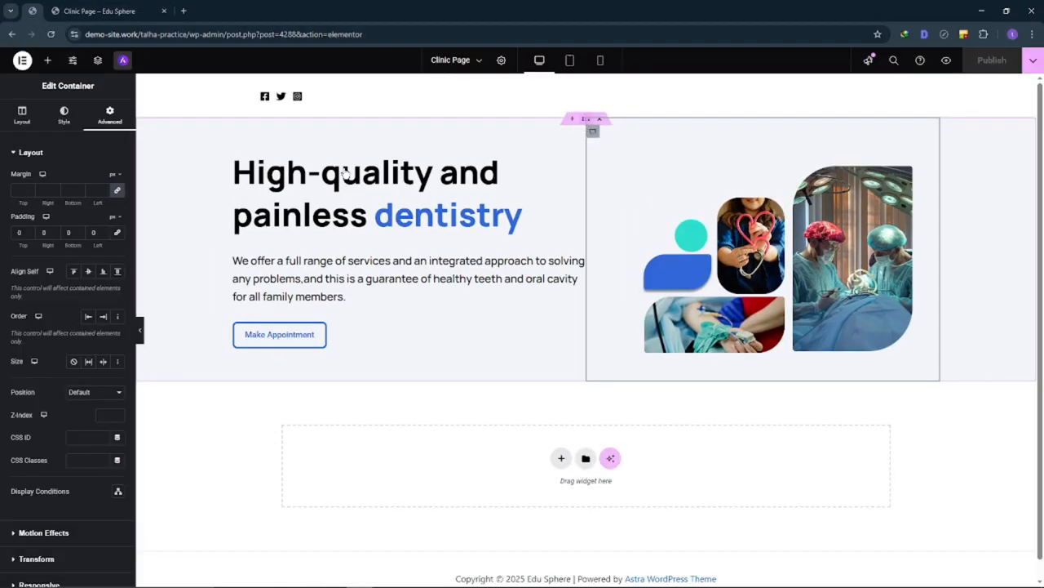
click(64, 115)
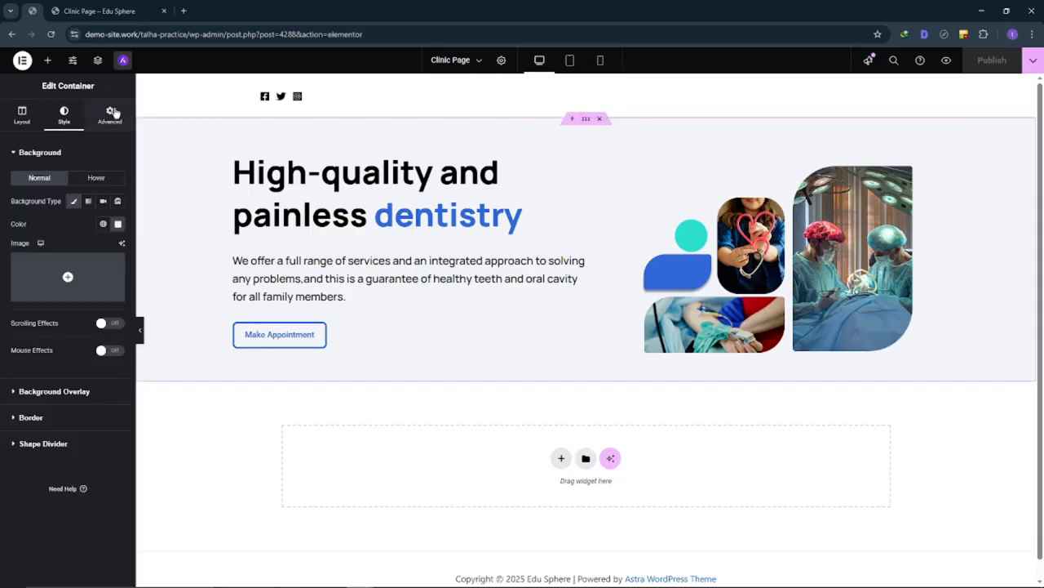
click(112, 114)
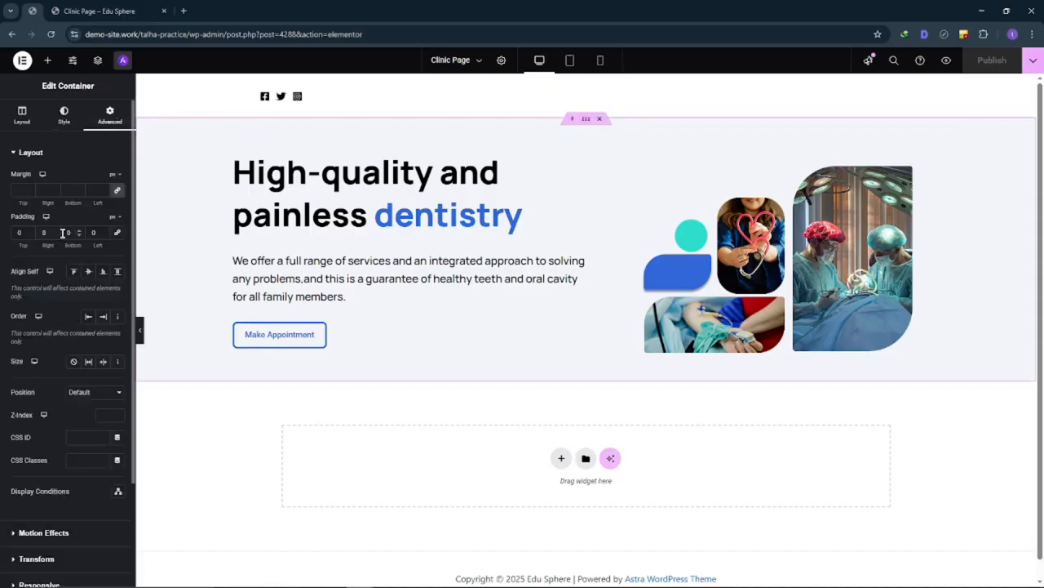
text(3)
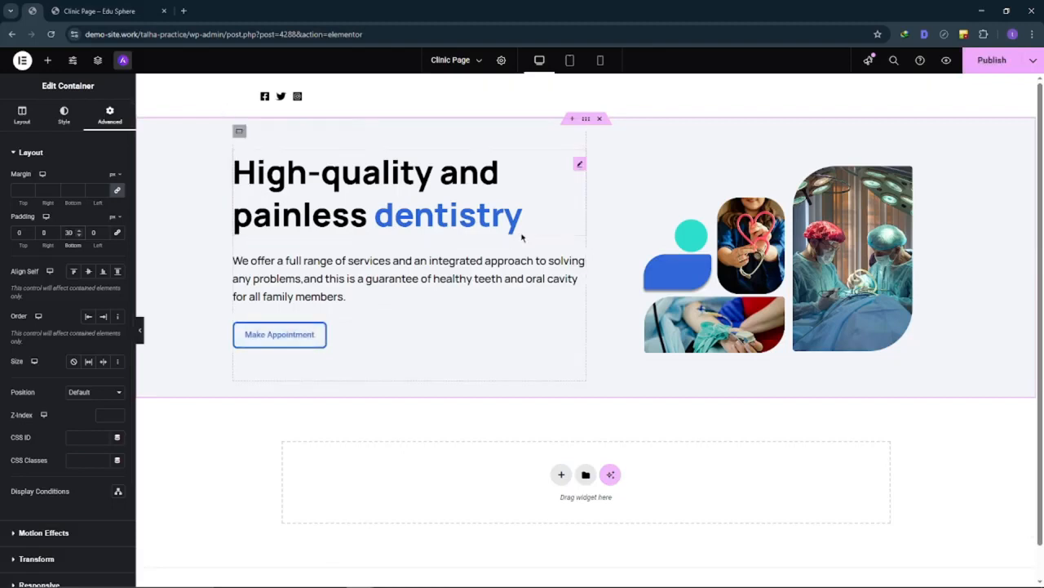
click(1000, 70)
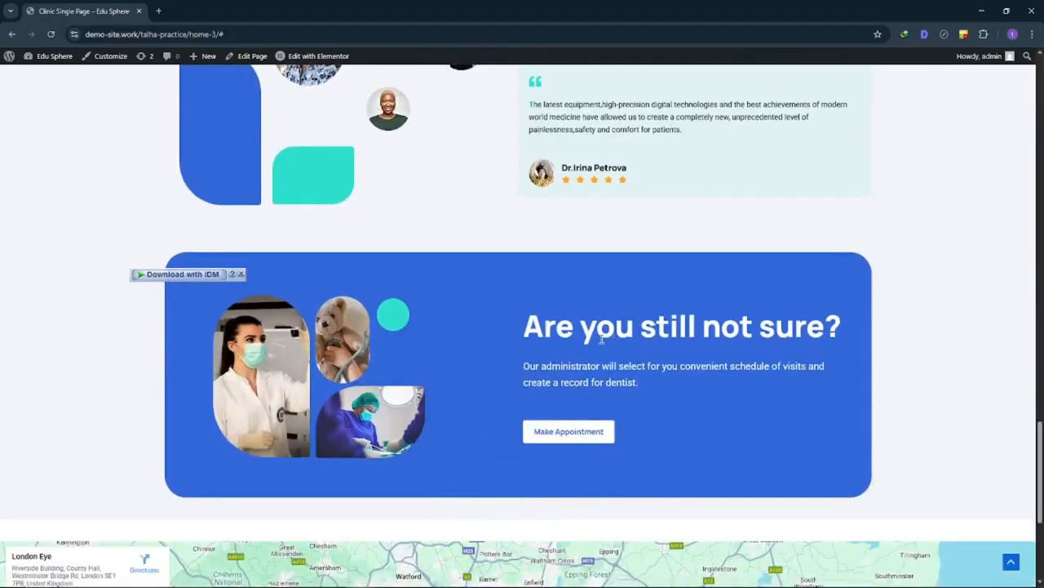
Examine the About Us section of Clinic Single Page, including its image collage, heading, paragraph and Learn More button.
scroll(553, 348, up, 20)
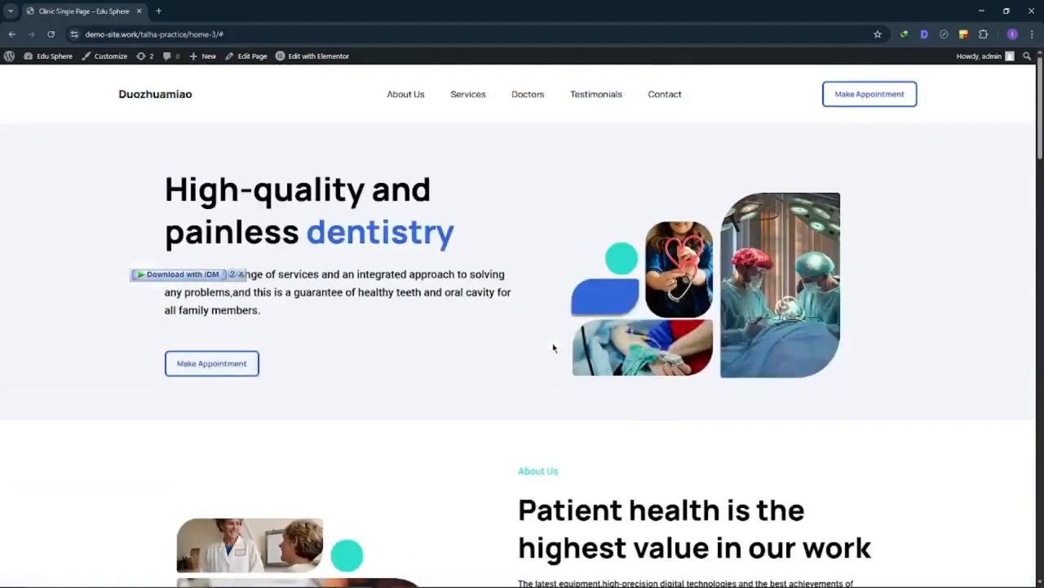
scroll(553, 347, down, 3)
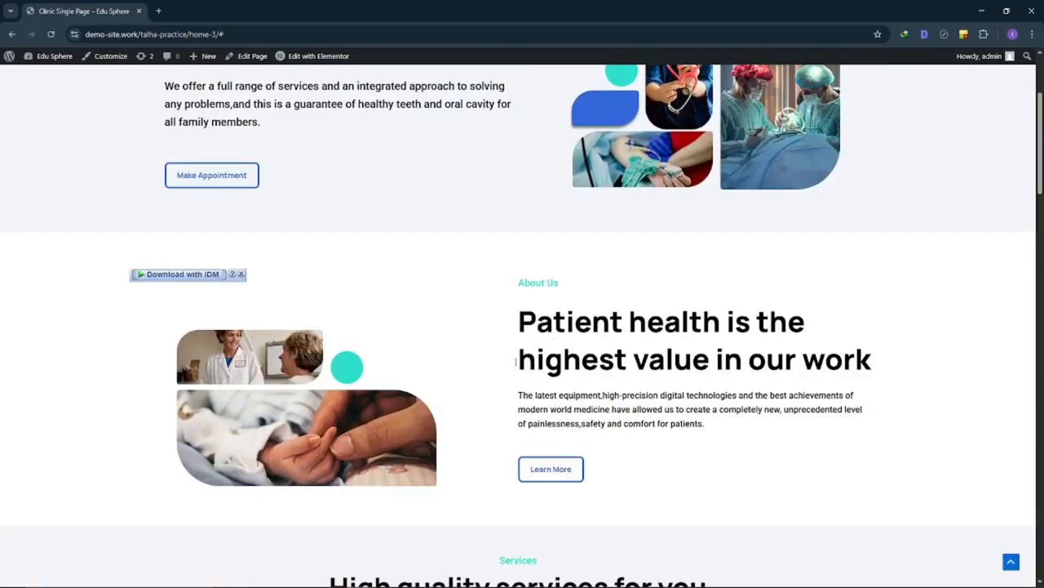
drag(527, 317, 942, 368)
click(899, 366)
scroll(562, 377, down, 1)
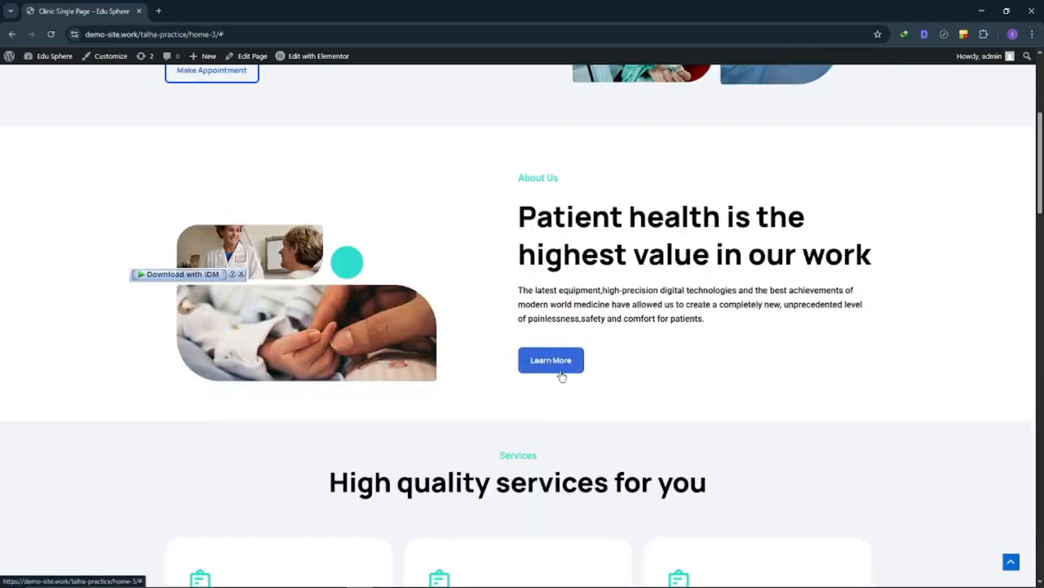